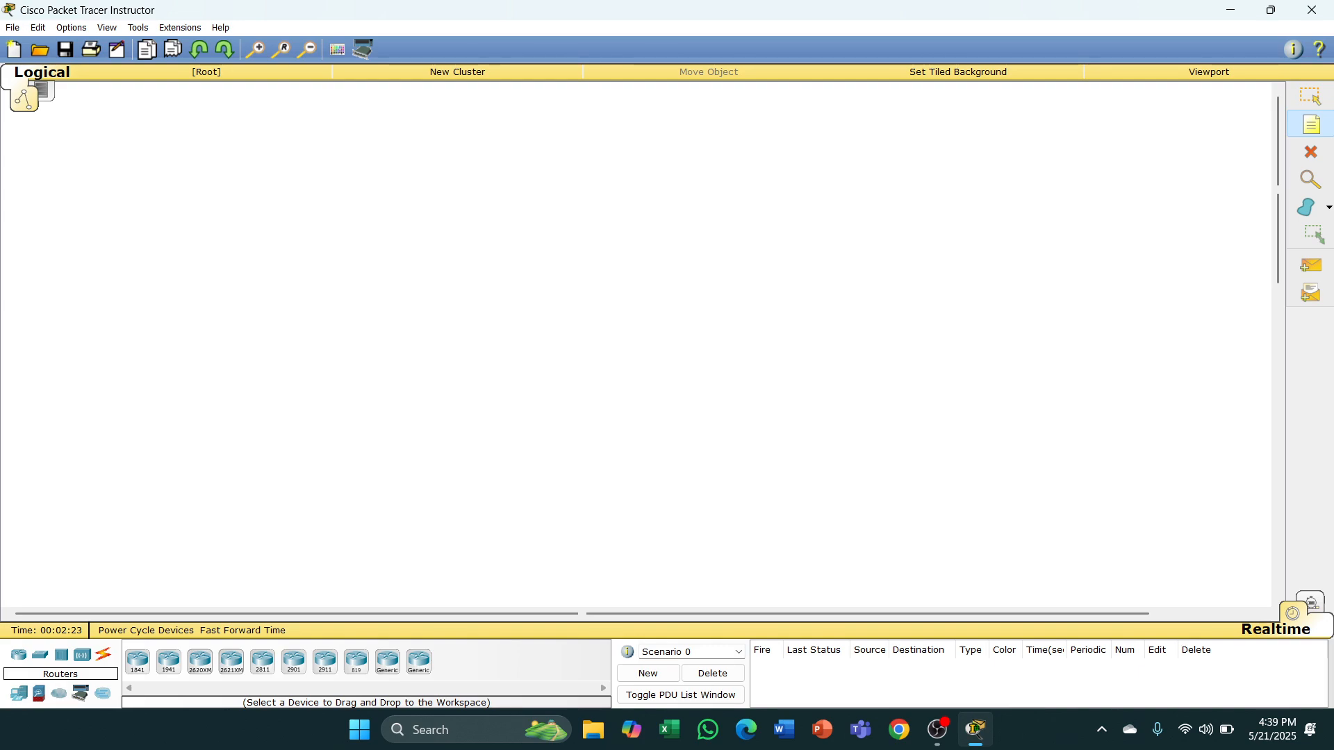
# - Add a text note reading "Bus TOpology" near the top of the empty workspace
pyautogui.click(439, 148)
pyautogui.write('Bus')
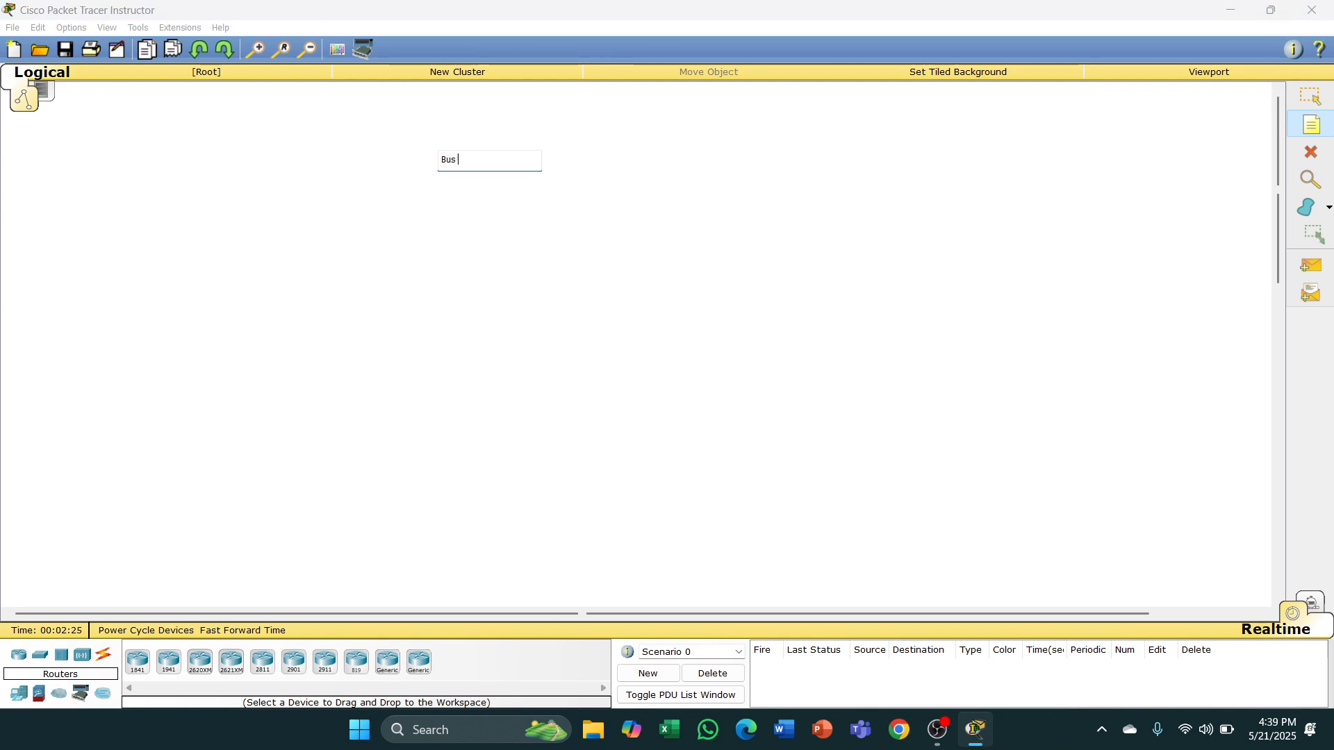
pyautogui.write(' TOpology')
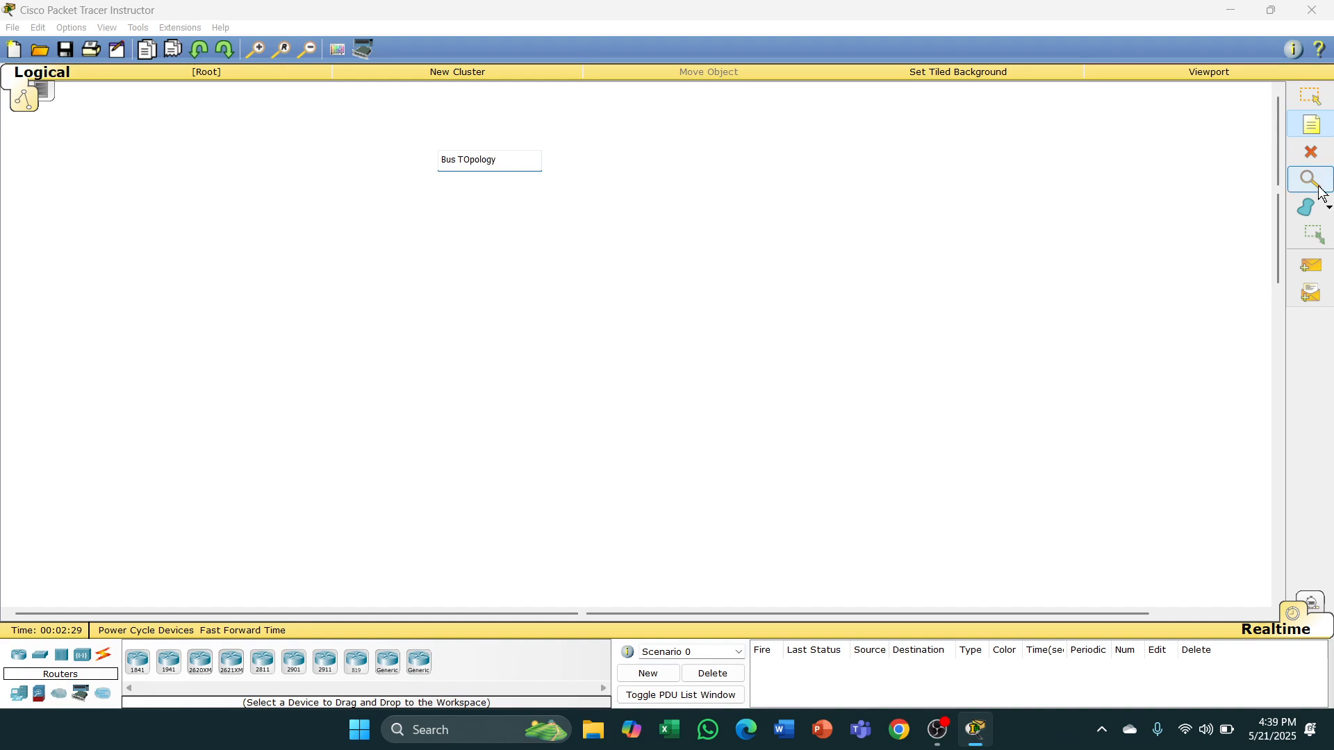
# - Draw a filled rectangle around the Bus TOpology note with an olive outline (170, 170, 0) and a pink fill (255, 0, 127)
pyautogui.click(1308, 207)
pyautogui.click(584, 92)
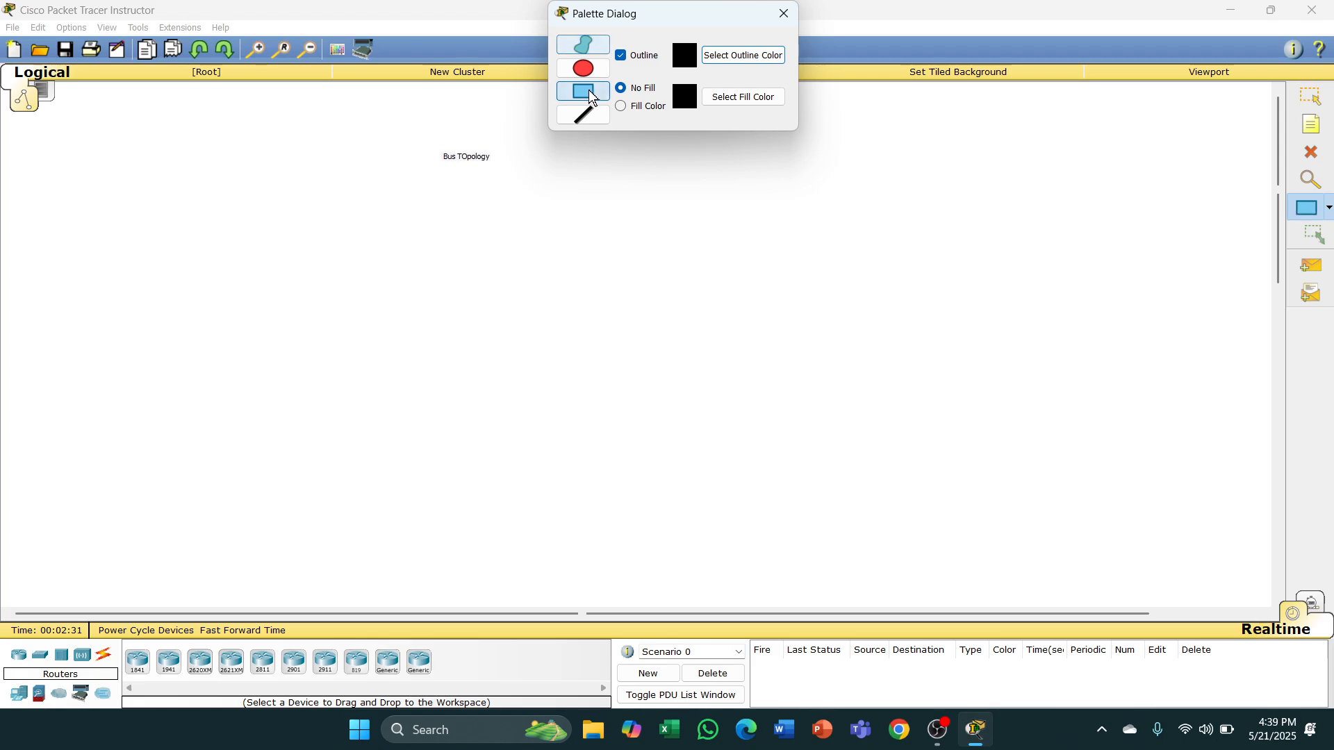
pyautogui.click(621, 107)
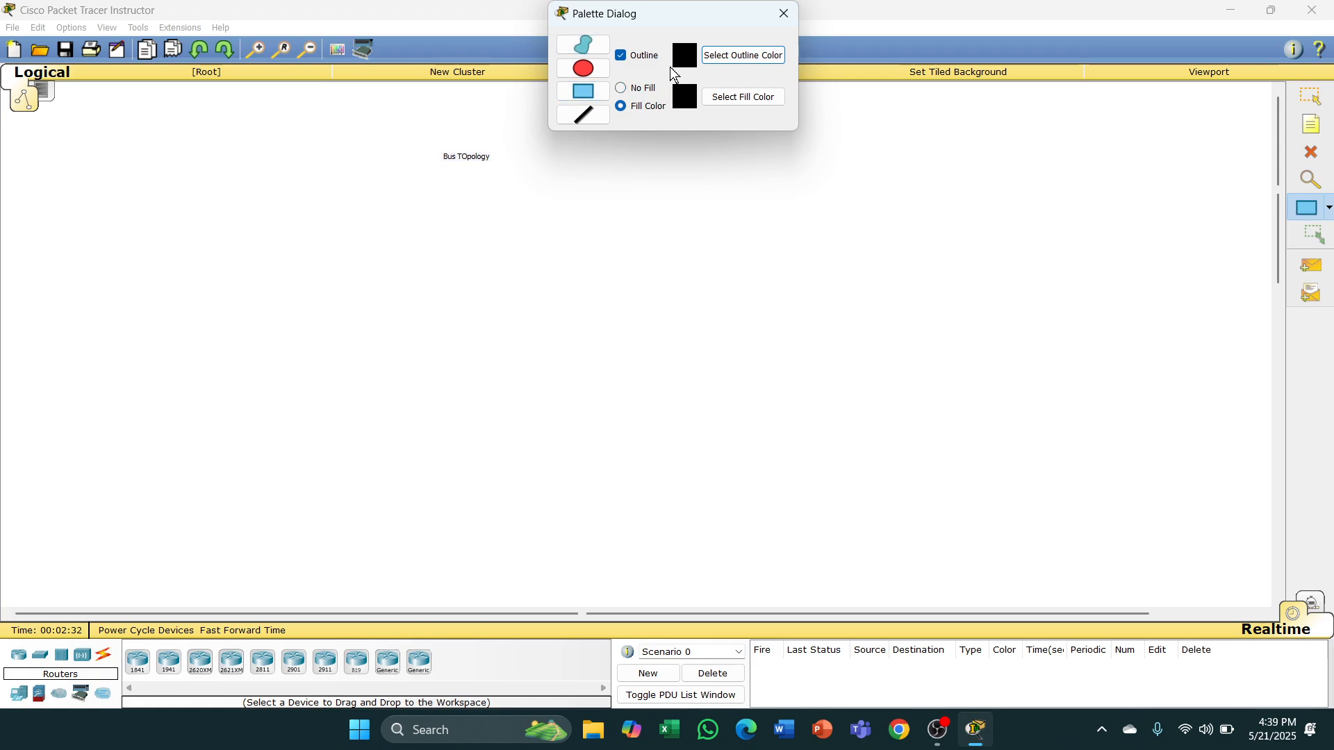
pyautogui.click(725, 56)
pyautogui.click(600, 253)
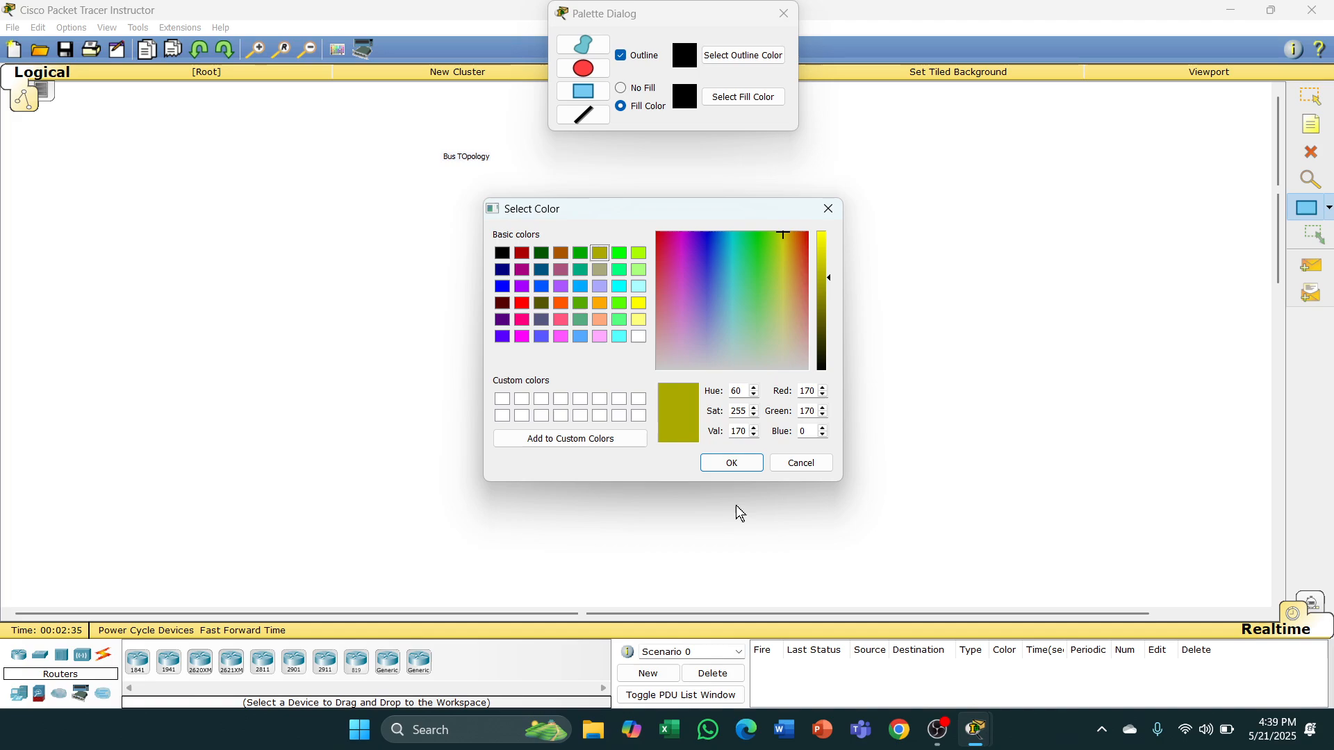
pyautogui.click(726, 462)
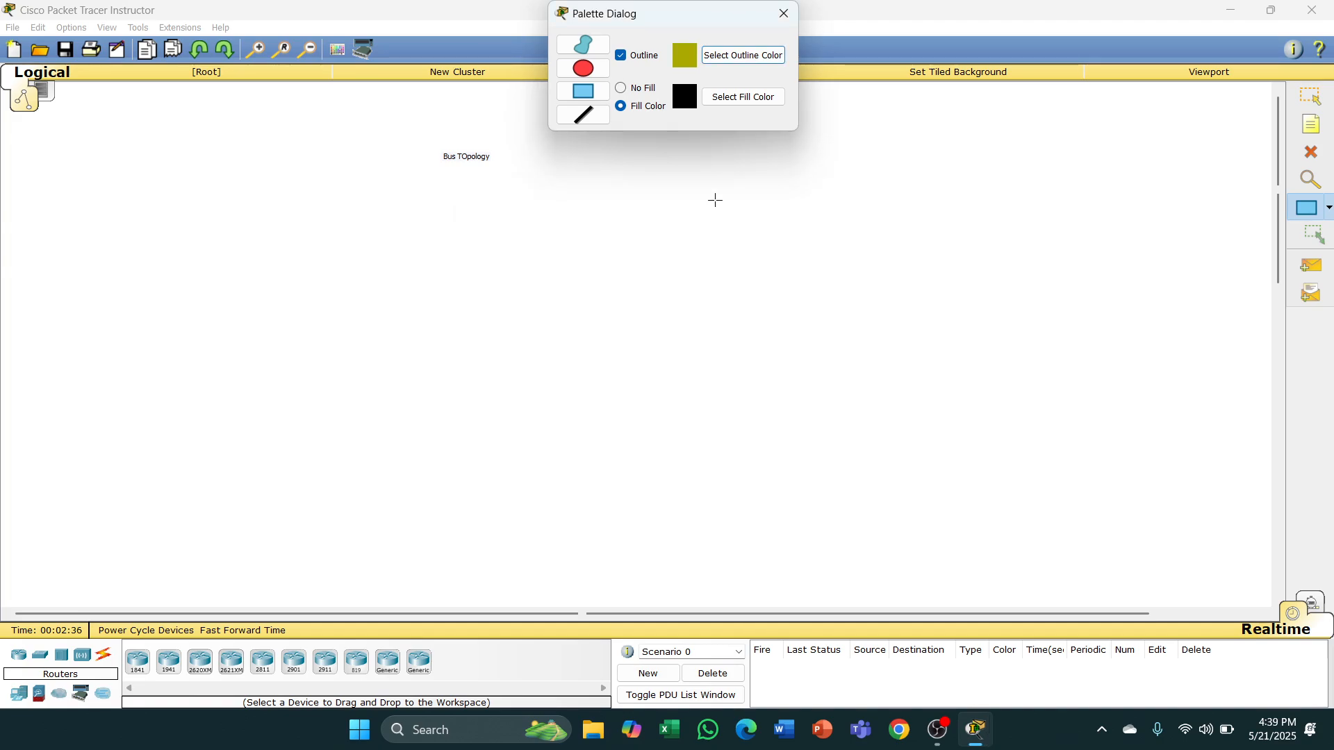
pyautogui.click(739, 98)
pyautogui.click(523, 321)
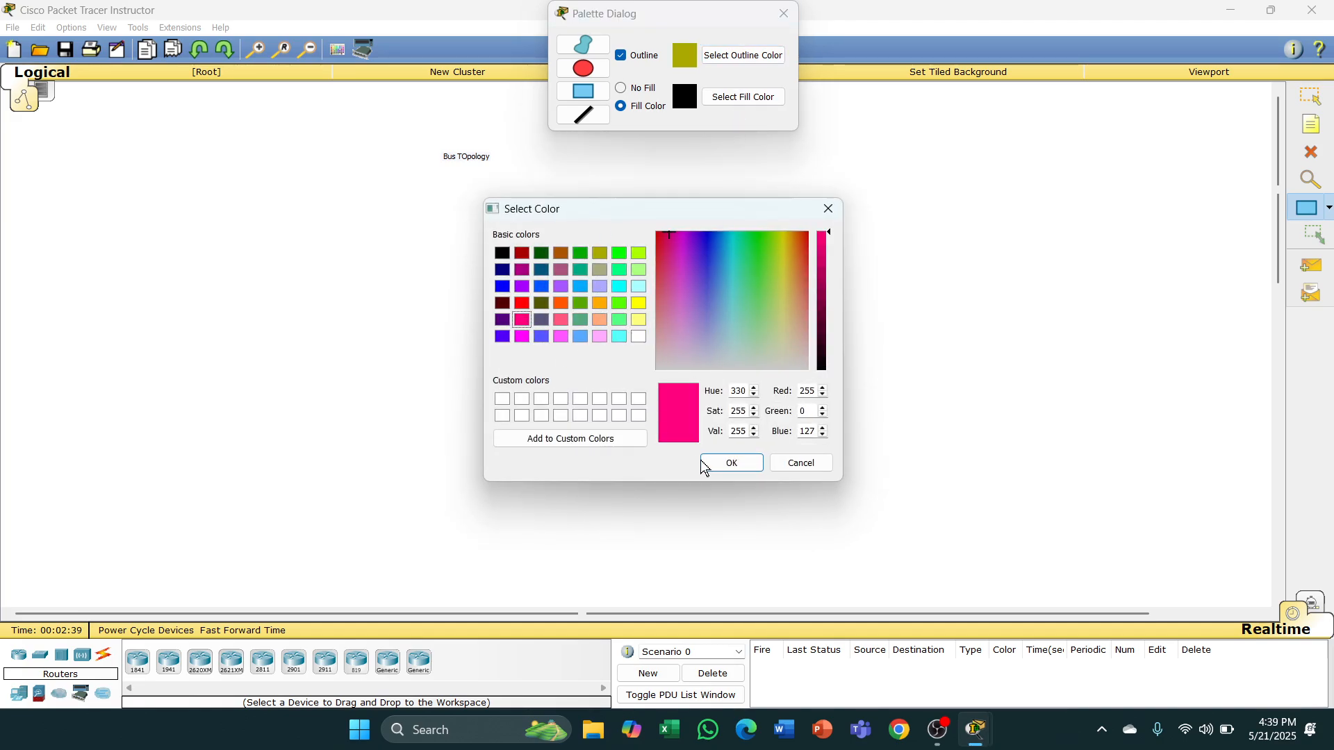
pyautogui.click(726, 463)
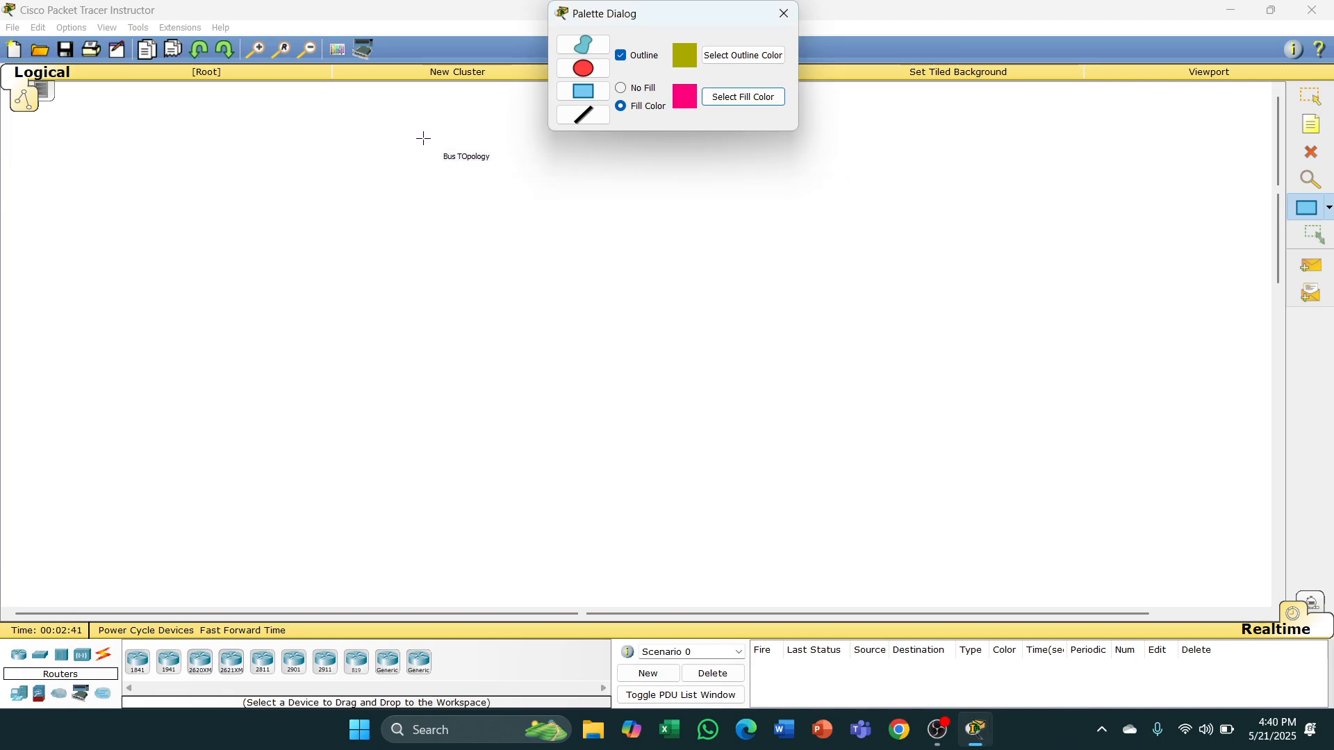
pyautogui.moveTo(423, 138); pyautogui.dragTo(515, 178)
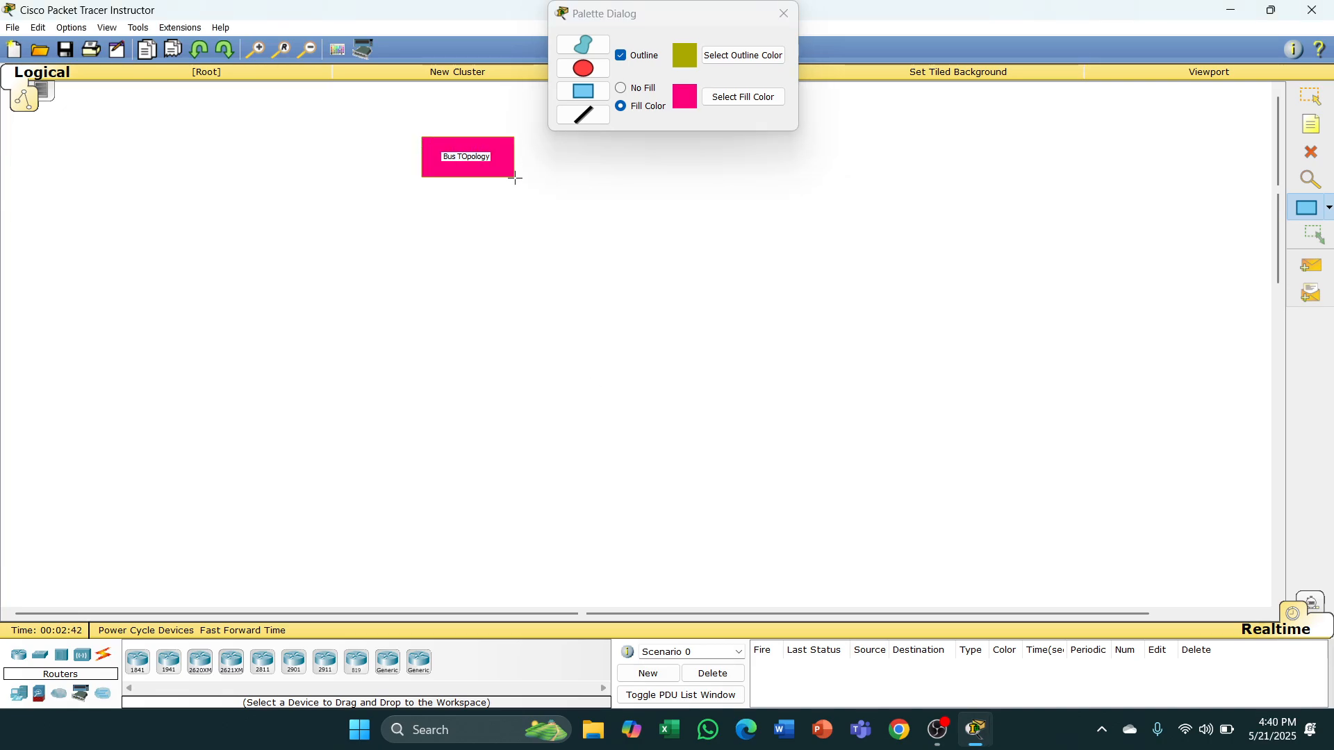
pyautogui.click(785, 14)
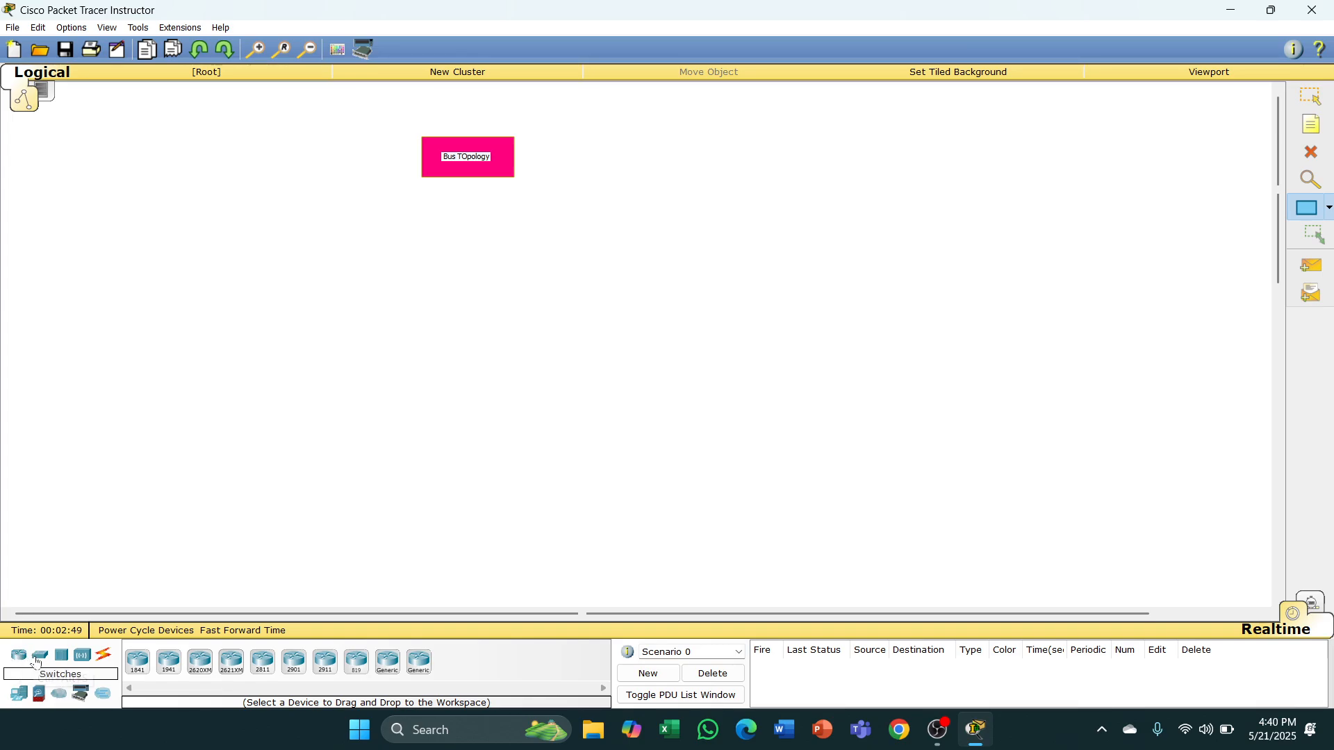
# - Place a 2960-24TT switch in the workspace, below and left of the topology title
pyautogui.click(40, 659)
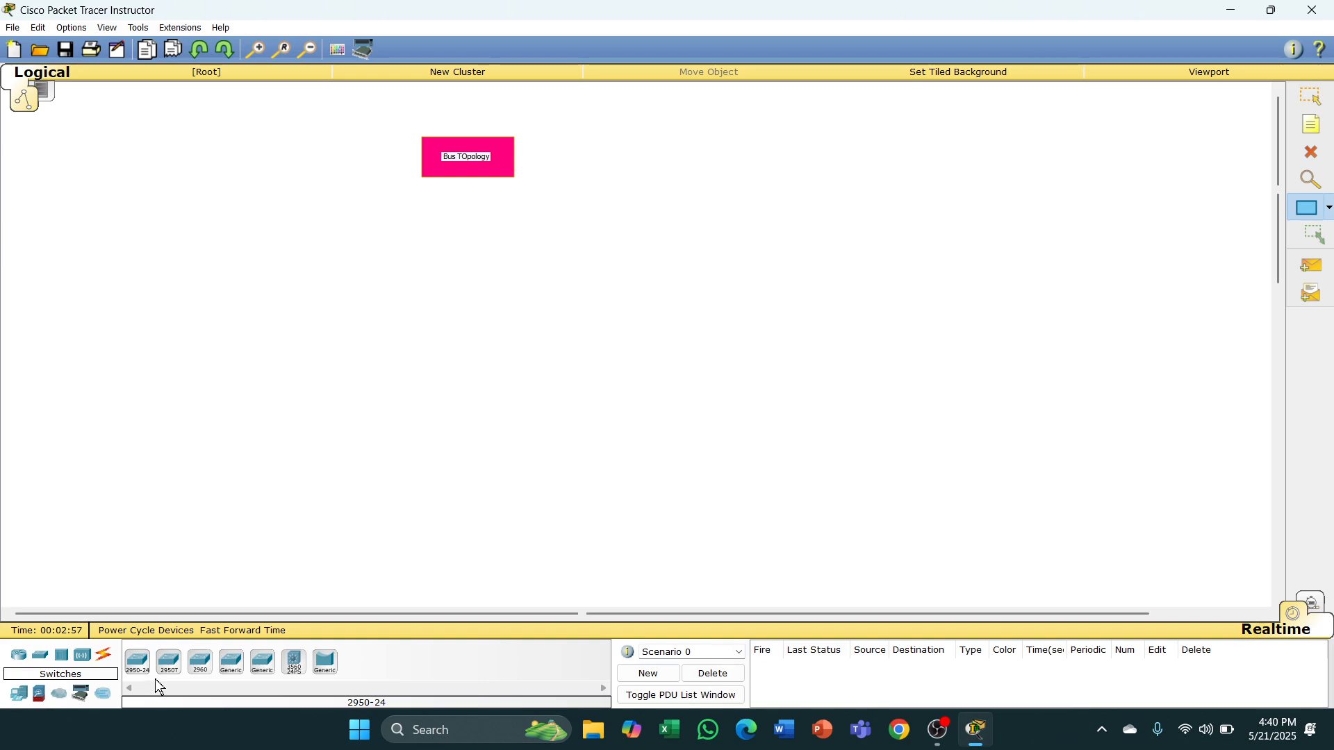
pyautogui.click(200, 665)
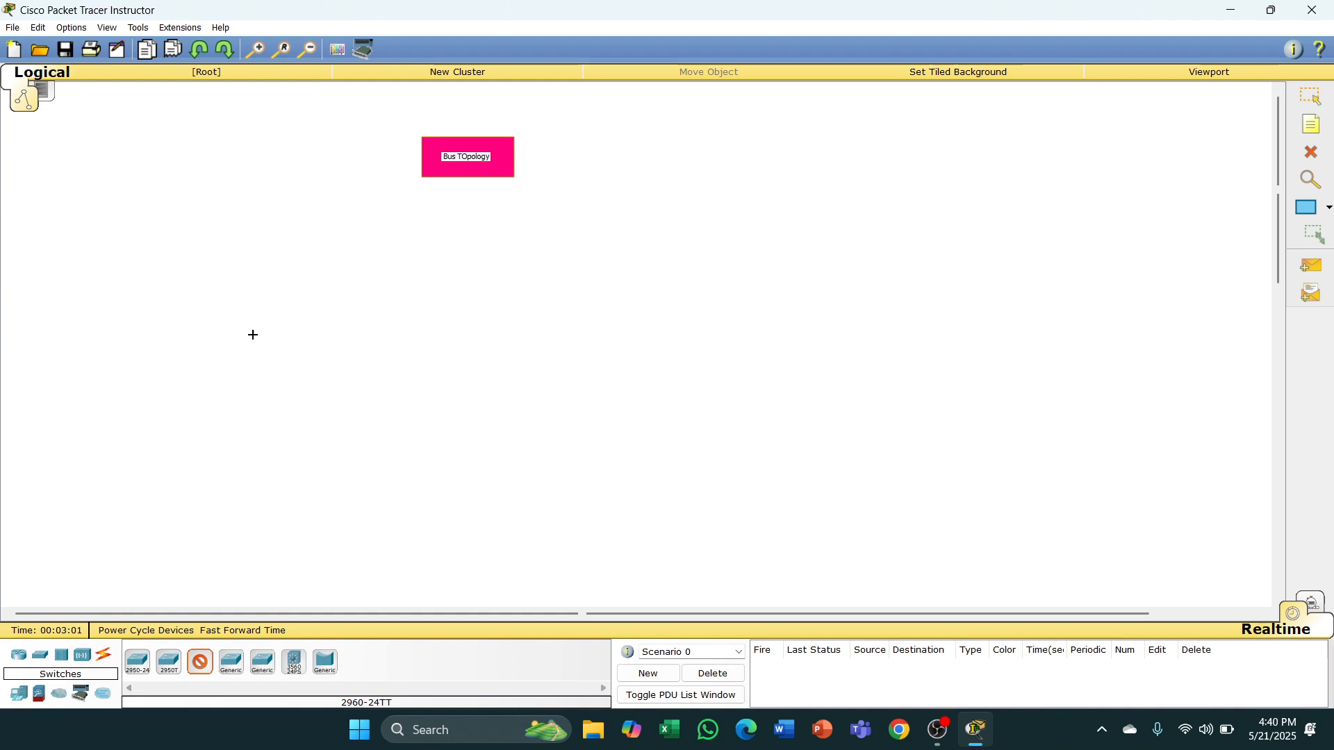
pyautogui.click(200, 664)
pyautogui.moveTo(203, 663); pyautogui.dragTo(260, 341)
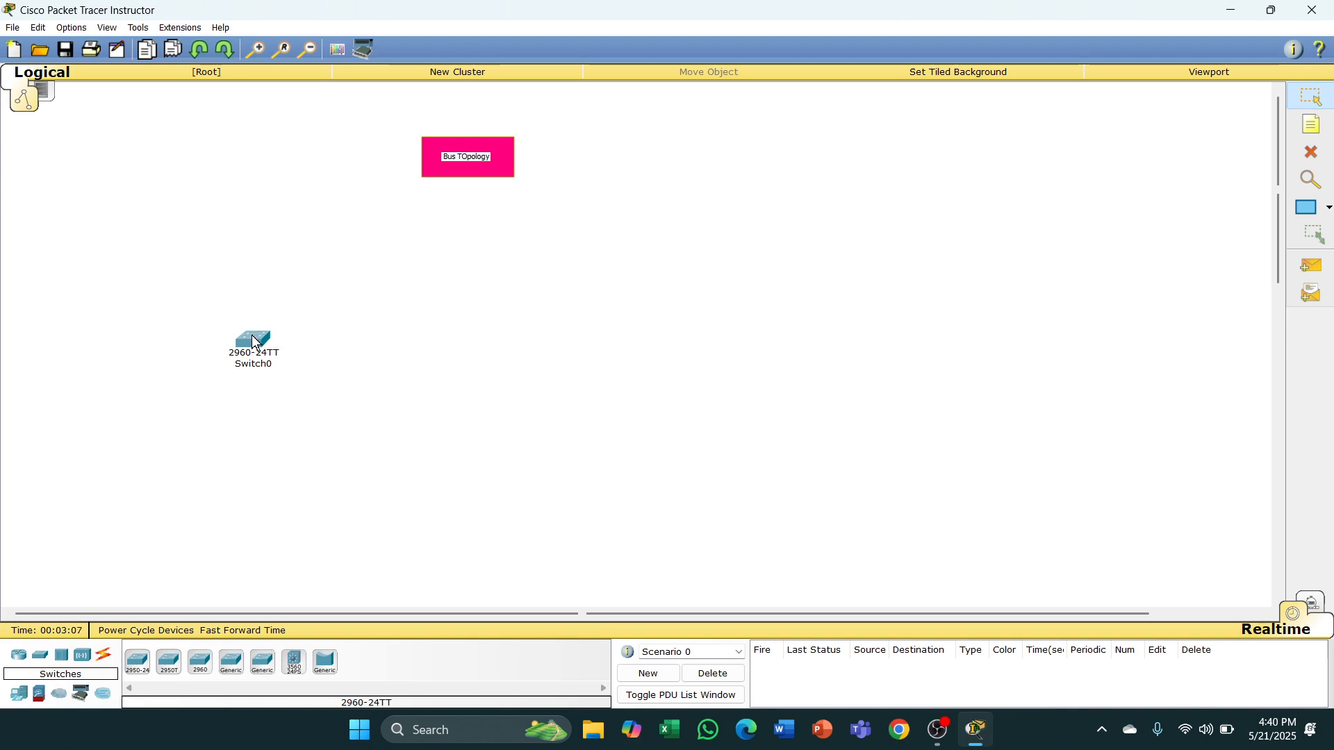
# - Duplicate the 2960 switch three times and arrange the four switches in an evenly spaced horizontal row
pyautogui.moveTo(255, 342); pyautogui.dragTo(380, 345)
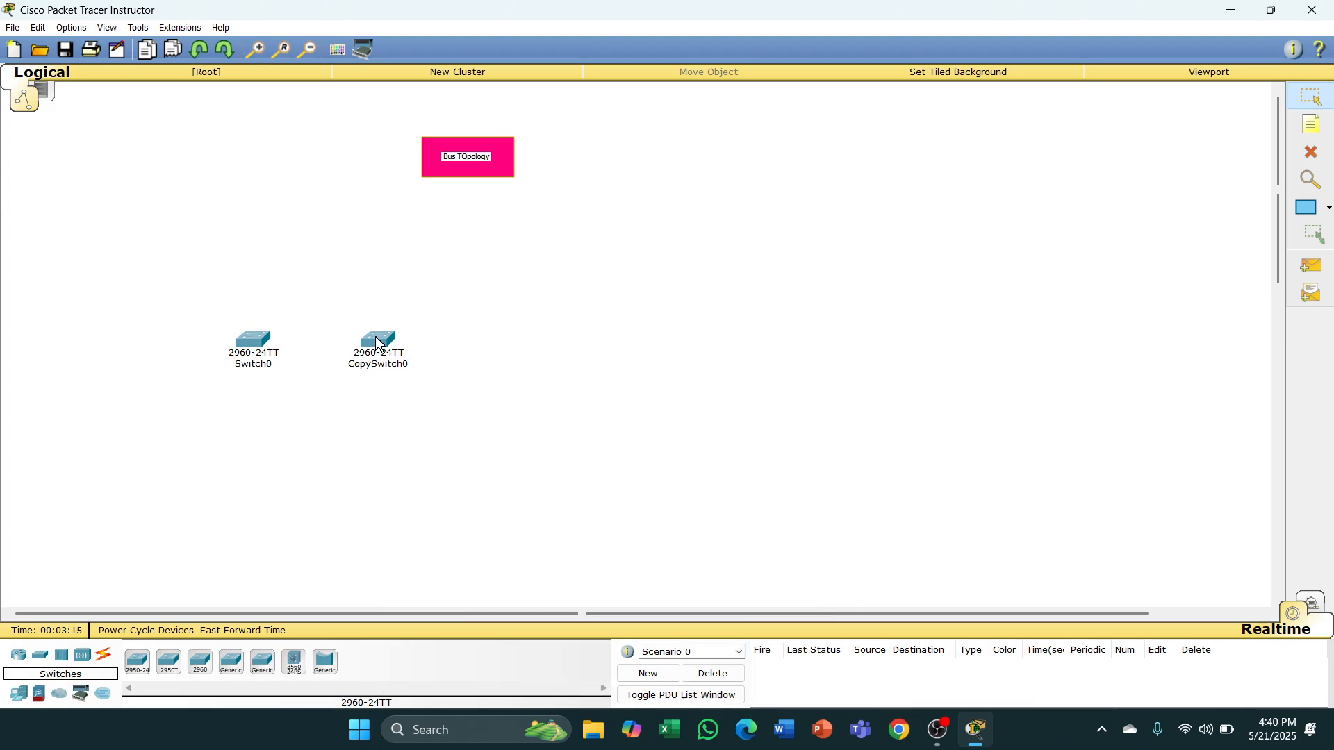
pyautogui.moveTo(380, 345); pyautogui.dragTo(630, 352)
pyautogui.moveTo(494, 345); pyautogui.dragTo(510, 345)
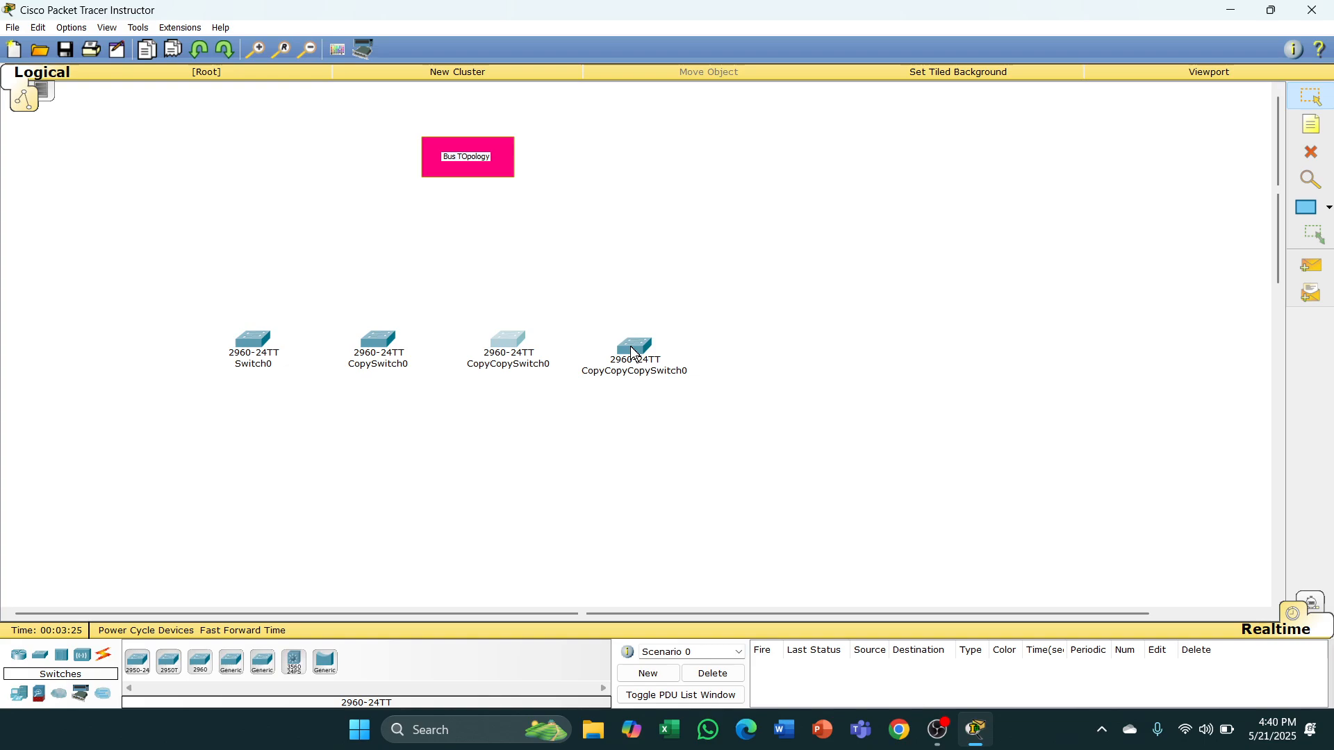
pyautogui.moveTo(634, 352); pyautogui.dragTo(644, 346)
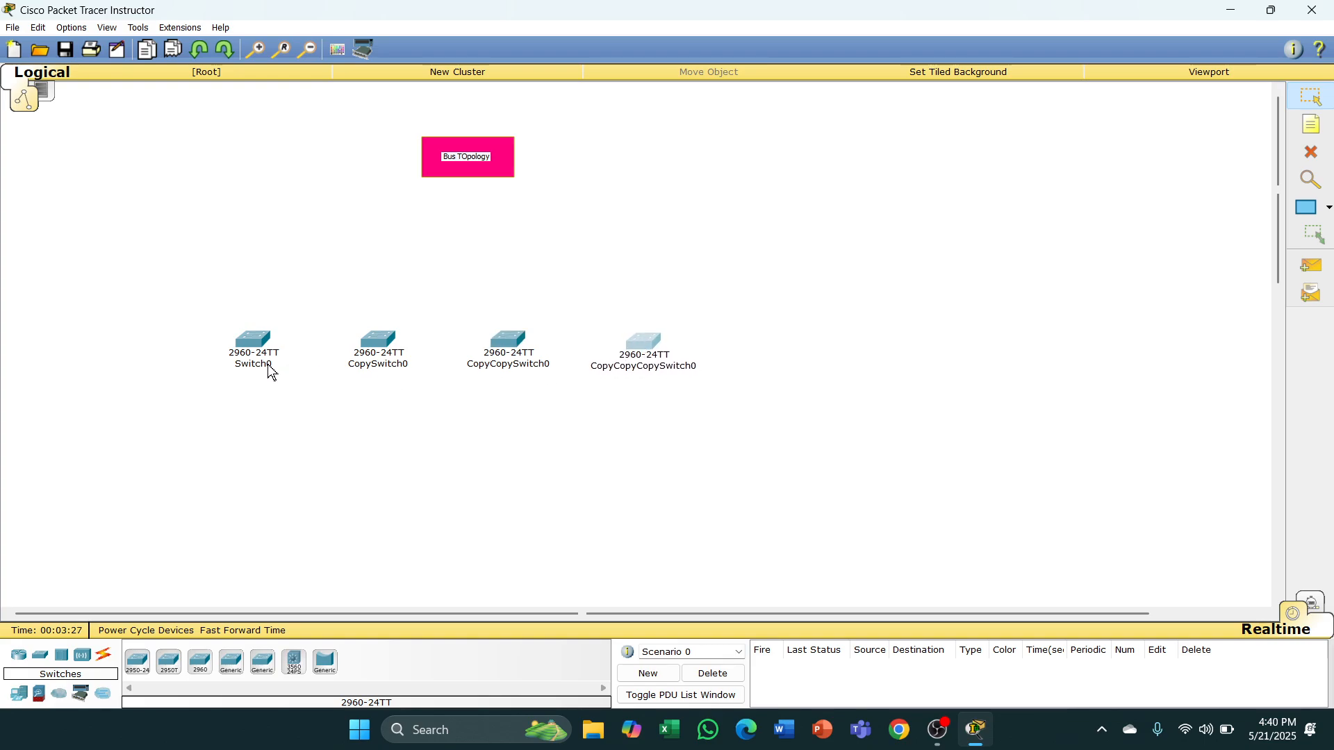
# - Rename the second switch in the row as Switch1
pyautogui.click(379, 364)
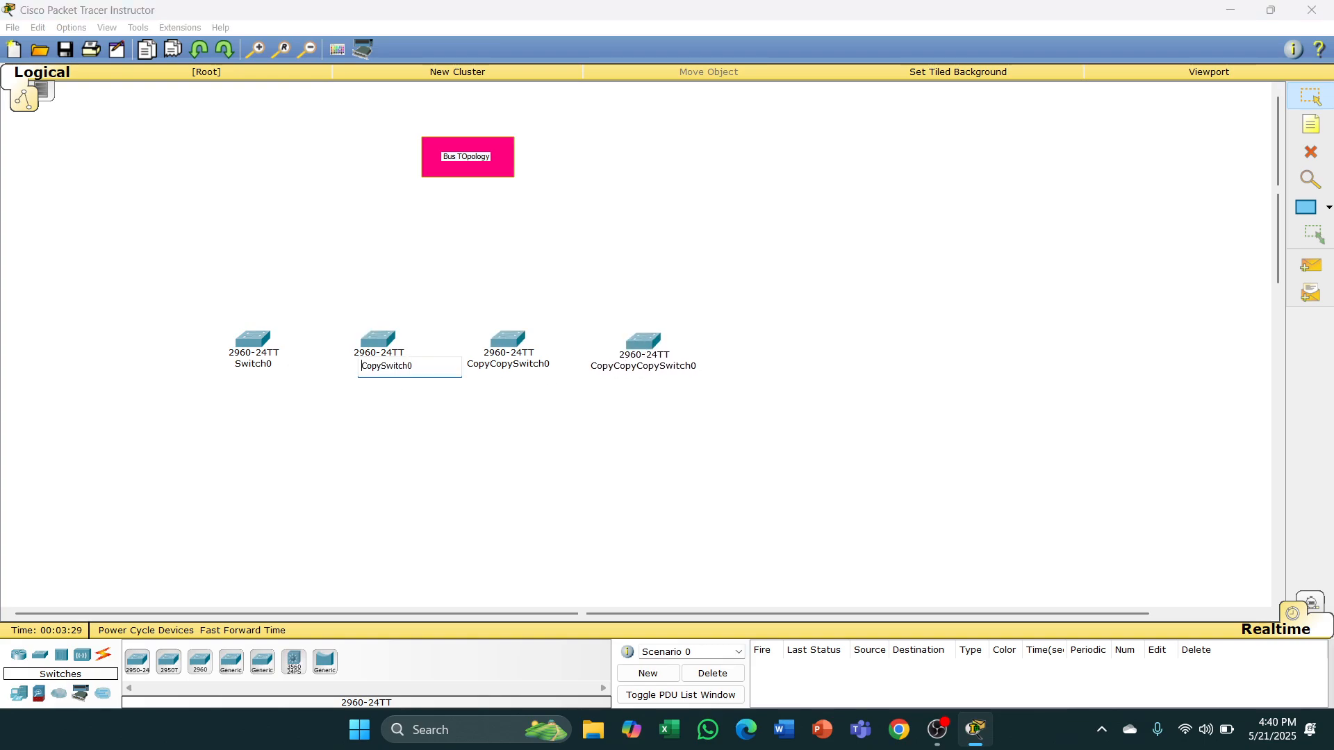
pyautogui.click(396, 404)
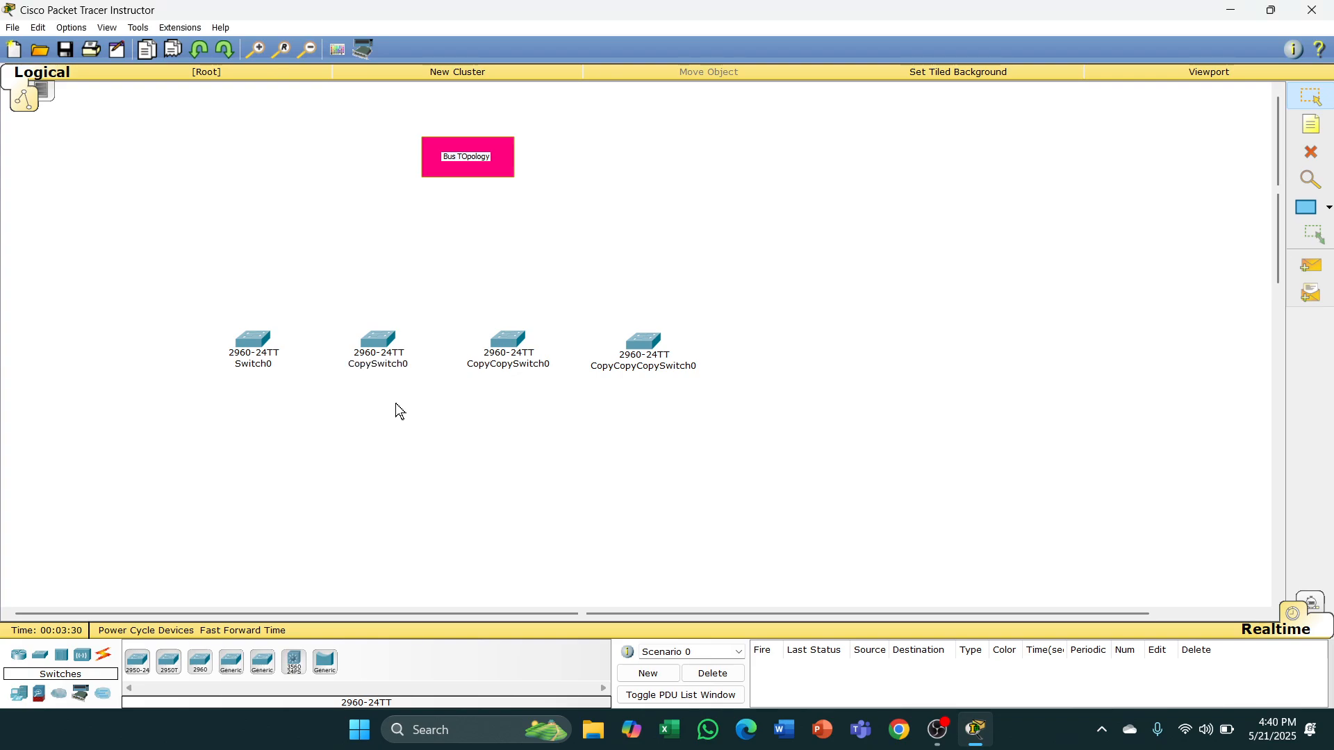
pyautogui.click(382, 368)
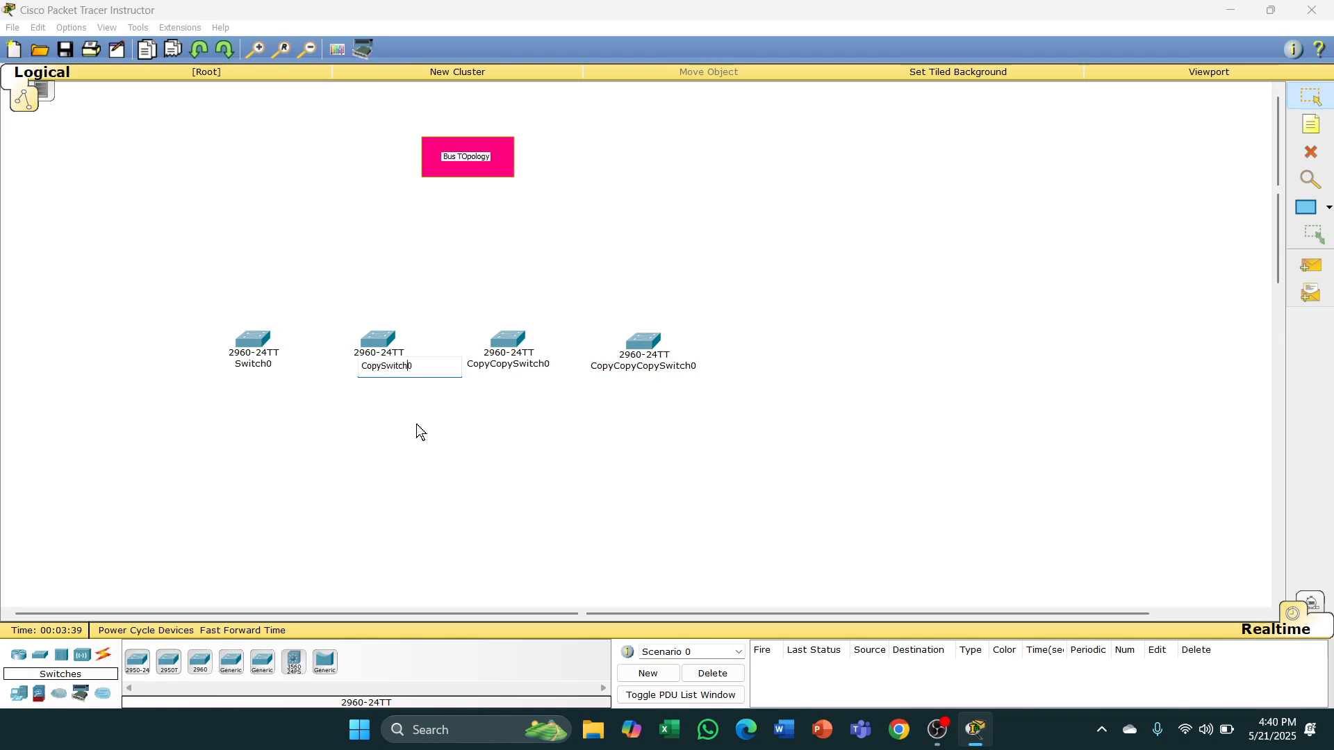
pyautogui.press('BackSpace')
pyautogui.press('BackSpace')
pyautogui.press('BackSpace')
pyautogui.press('BackSpace')
pyautogui.press('BackSpace')
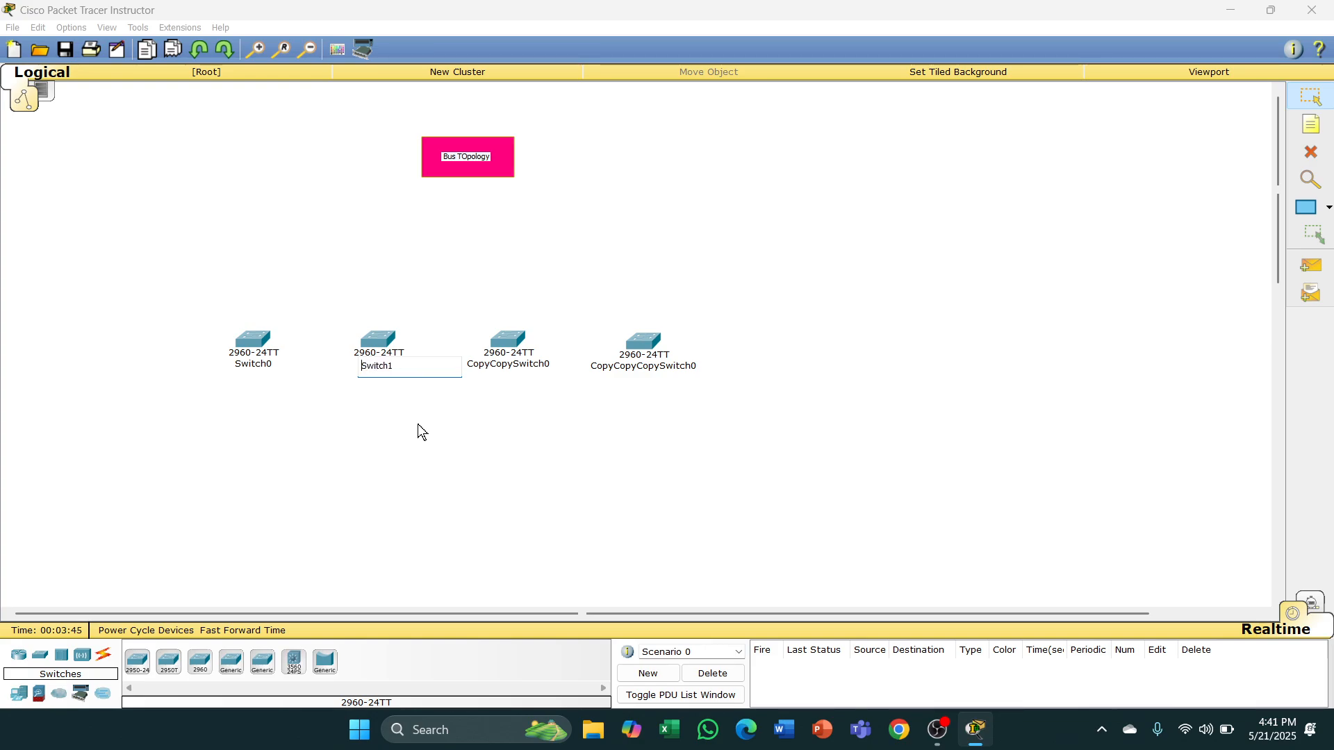
pyautogui.press('Return')
# - Rename the third switch in the row as Switch2
pyautogui.click(536, 371)
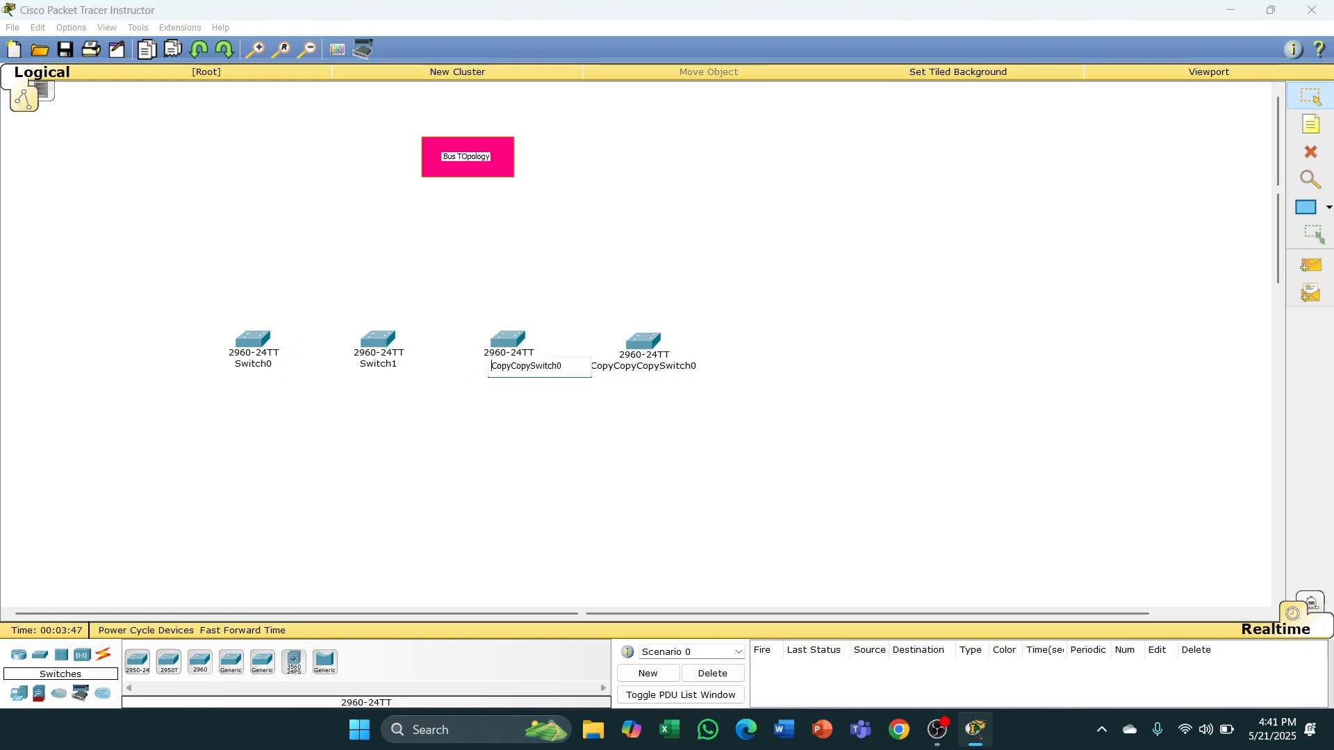
pyautogui.press('BackSpace')
pyautogui.press('BackSpace')
pyautogui.press('BackSpace')
pyautogui.press('BackSpace')
pyautogui.press('BackSpace')
pyautogui.press('BackSpace')
pyautogui.press('BackSpace')
pyautogui.press('BackSpace')
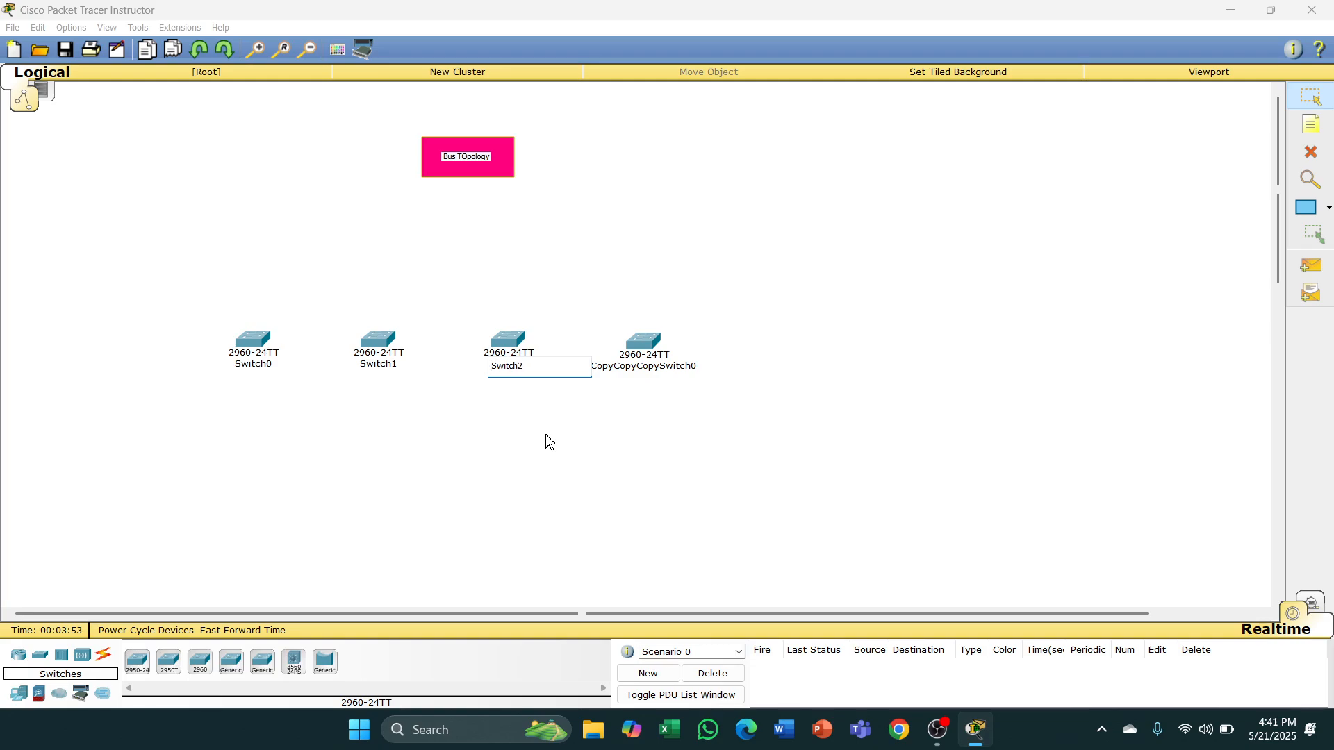
pyautogui.press('Return')
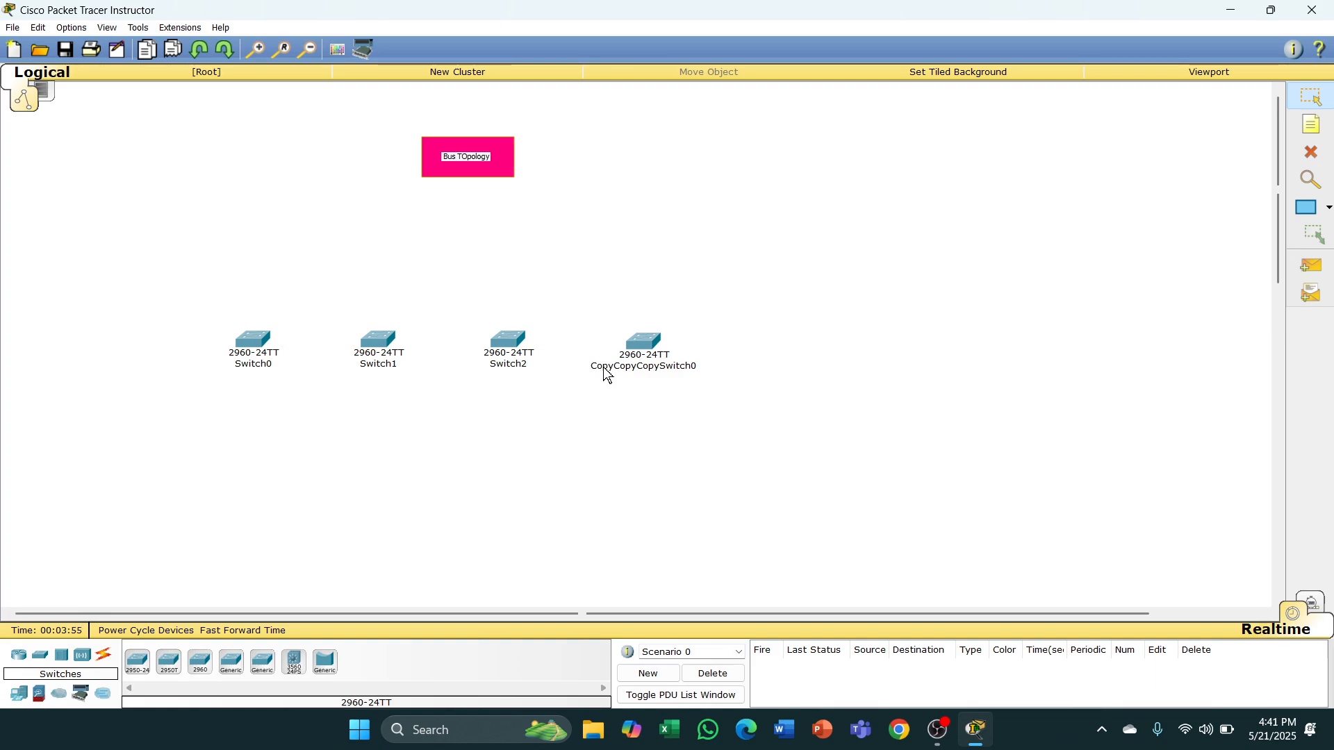
# - Rename the fourth switch in the row as Switch3
pyautogui.click(647, 369)
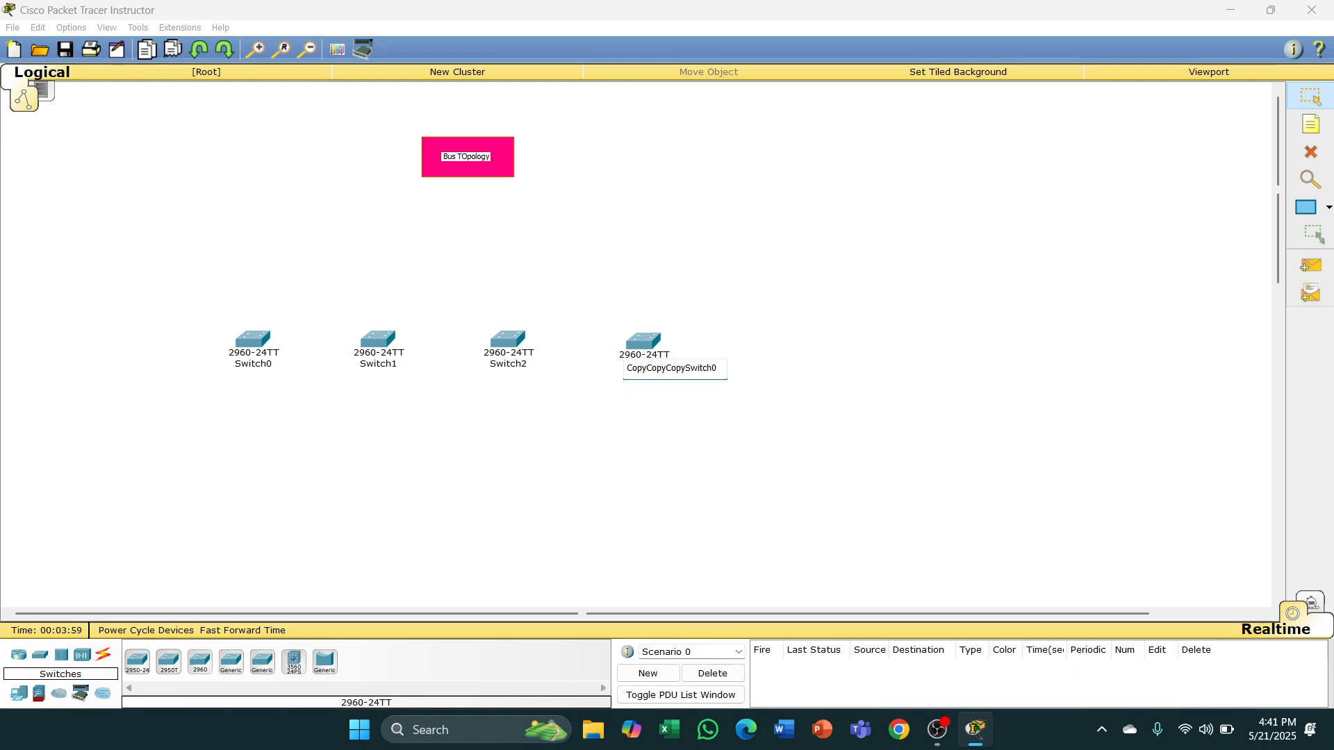
pyautogui.press('BackSpace')
pyautogui.press('BackSpace')
pyautogui.press('BackSpace')
pyautogui.press('BackSpace')
pyautogui.press('BackSpace')
pyautogui.press('BackSpace')
pyautogui.press('BackSpace')
pyautogui.press('BackSpace')
pyautogui.press('BackSpace')
pyautogui.press('BackSpace')
pyautogui.press('BackSpace')
pyautogui.press('BackSpace')
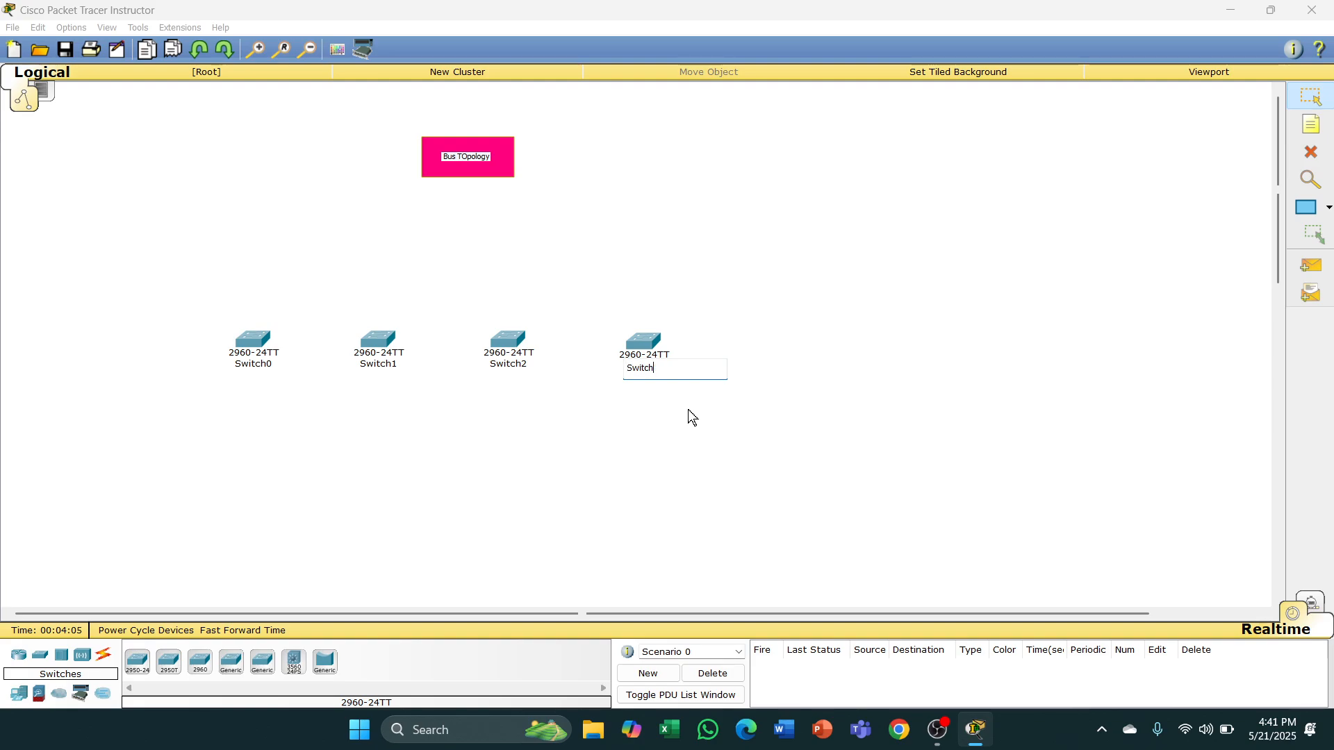
pyautogui.press('Return')
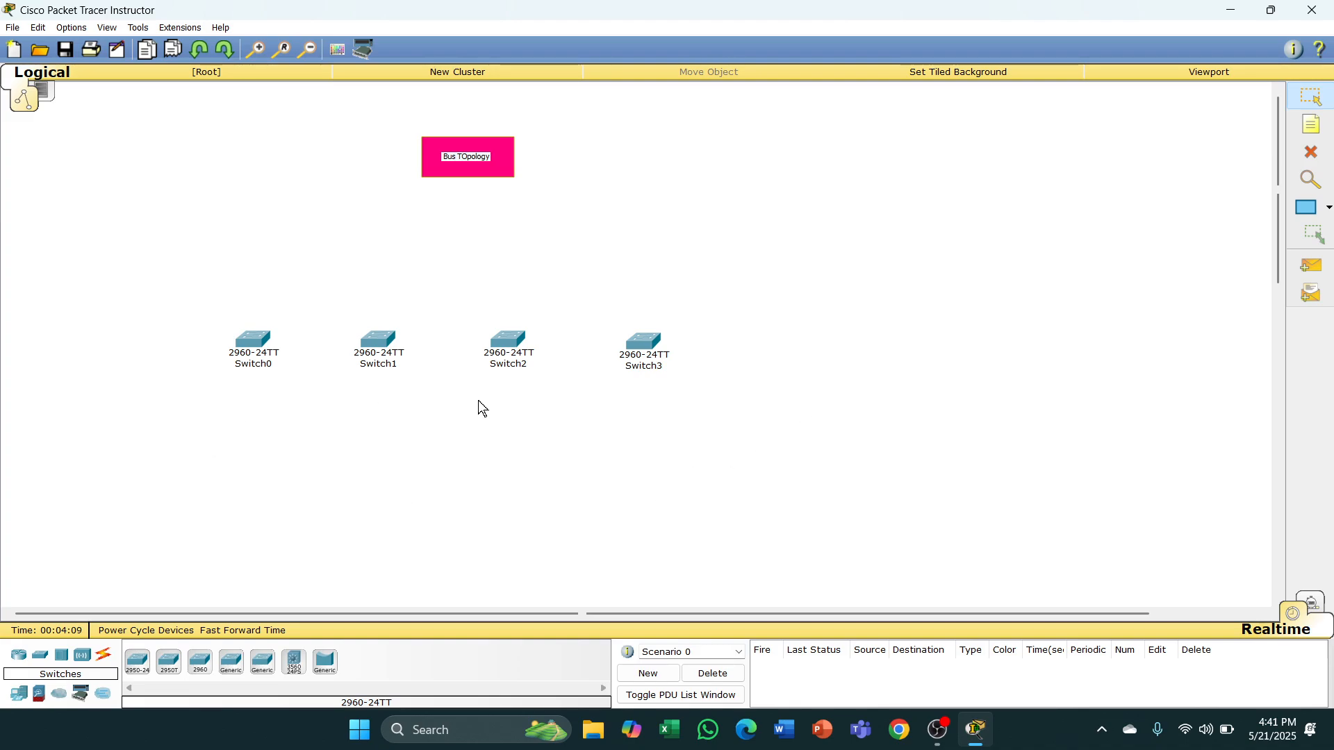
# - Place a PC-PT end device below Switch0 and duplicate it three times, putting one PC under each remaining switch
pyautogui.click(18, 696)
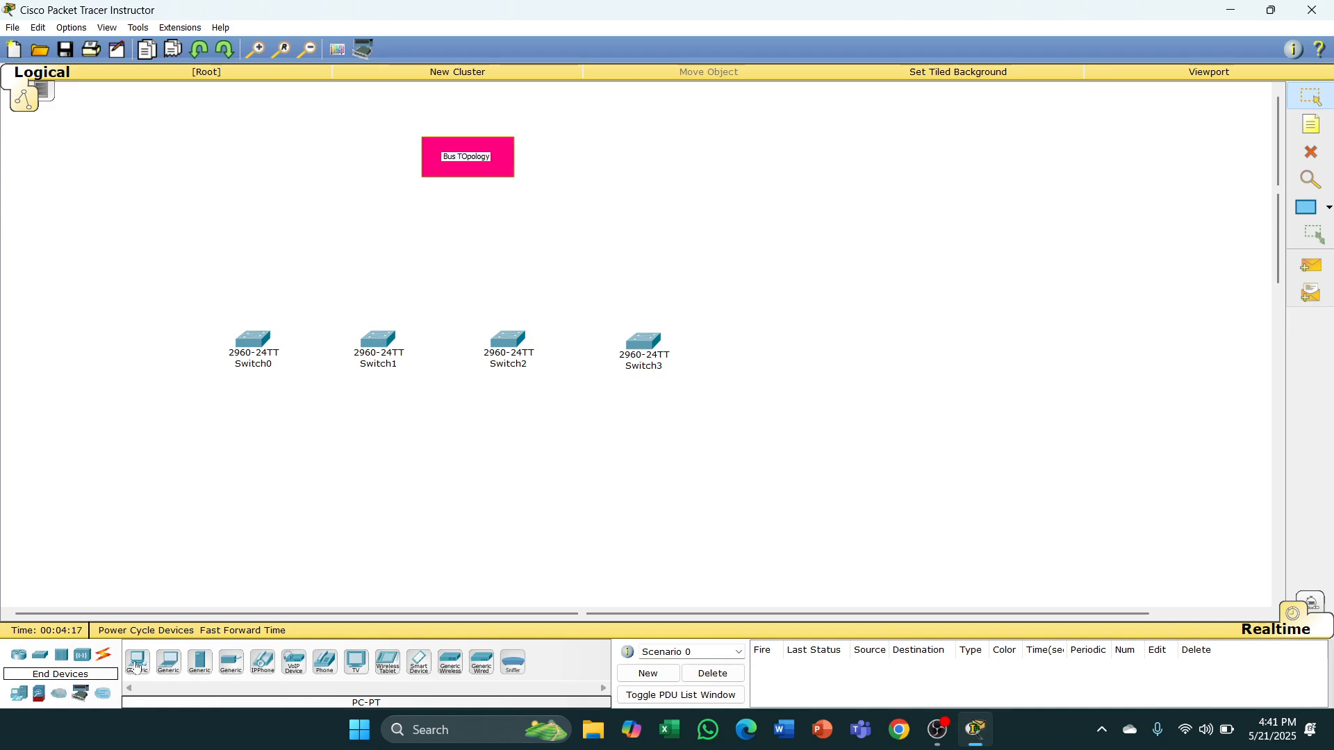
pyautogui.click(136, 666)
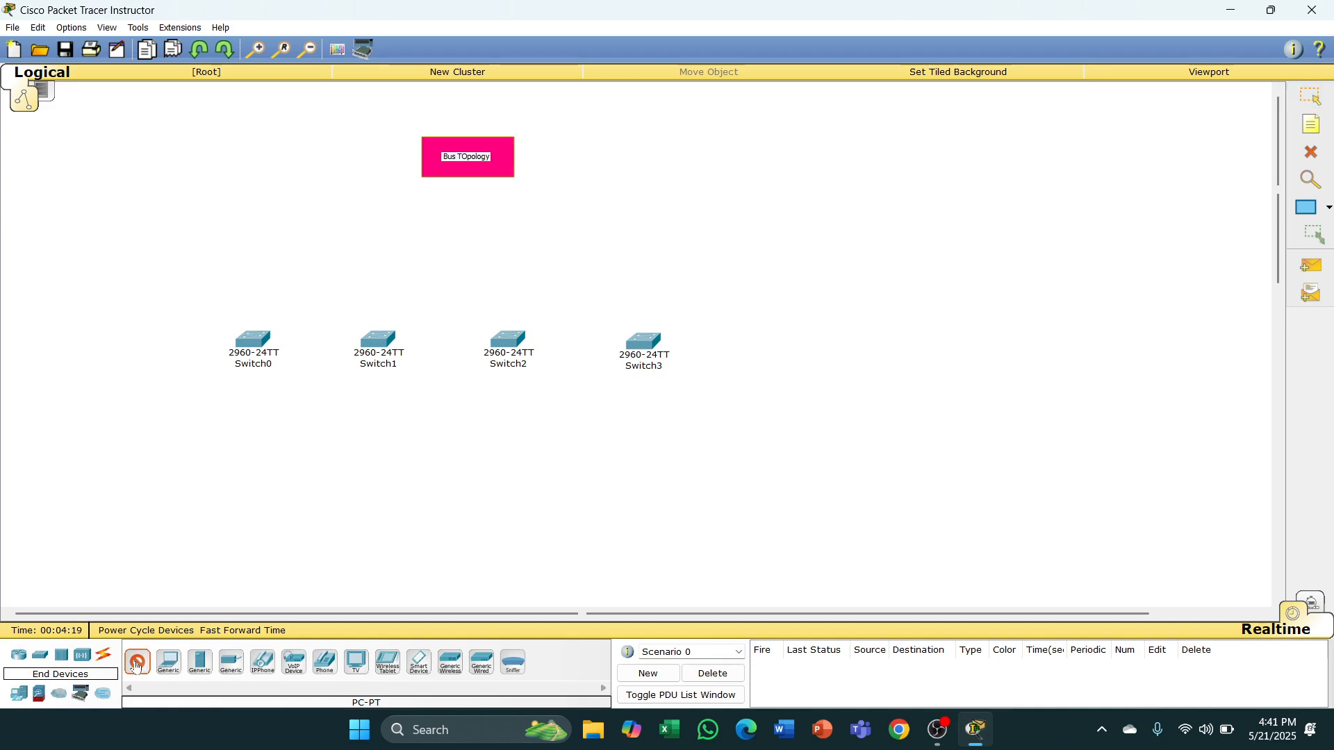
pyautogui.click(239, 475)
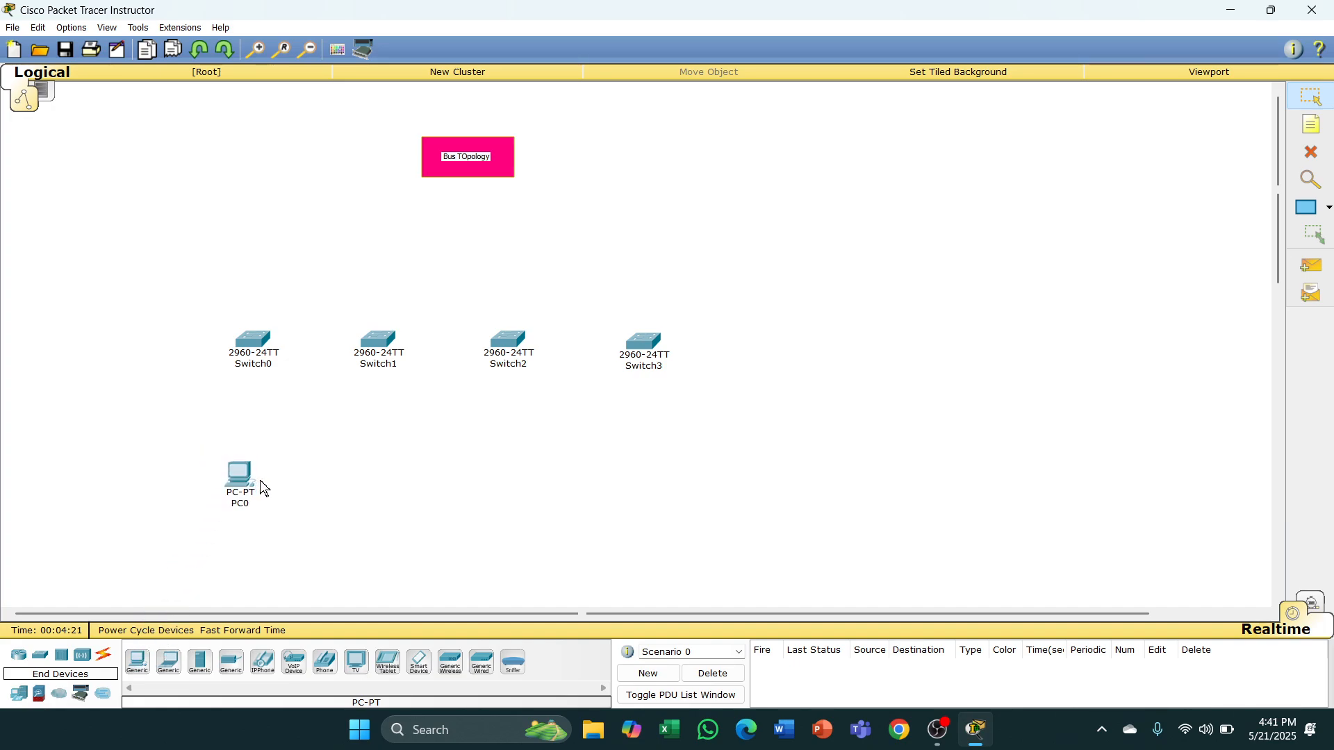
pyautogui.keyDown('ctrl'); pyautogui.moveTo(243, 473); pyautogui.dragTo(653, 485); pyautogui.keyUp('ctrl')
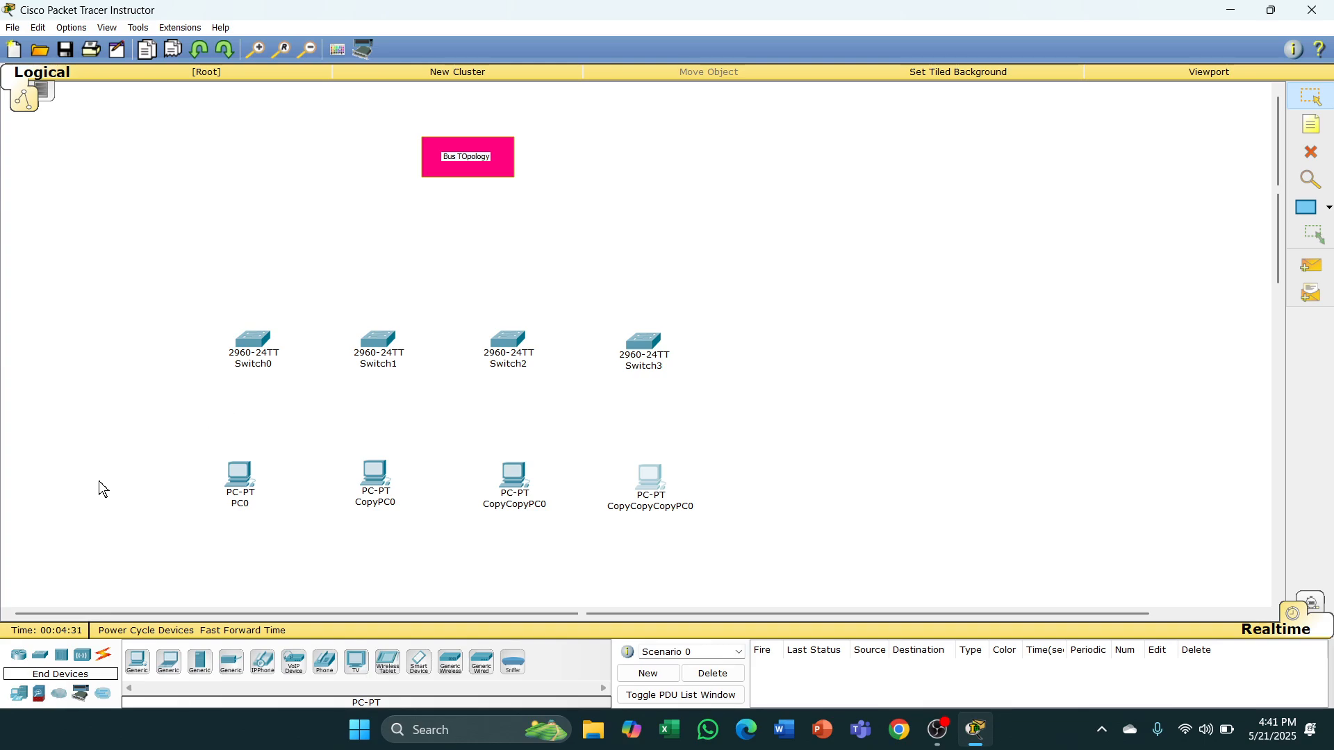
pyautogui.click(932, 733)
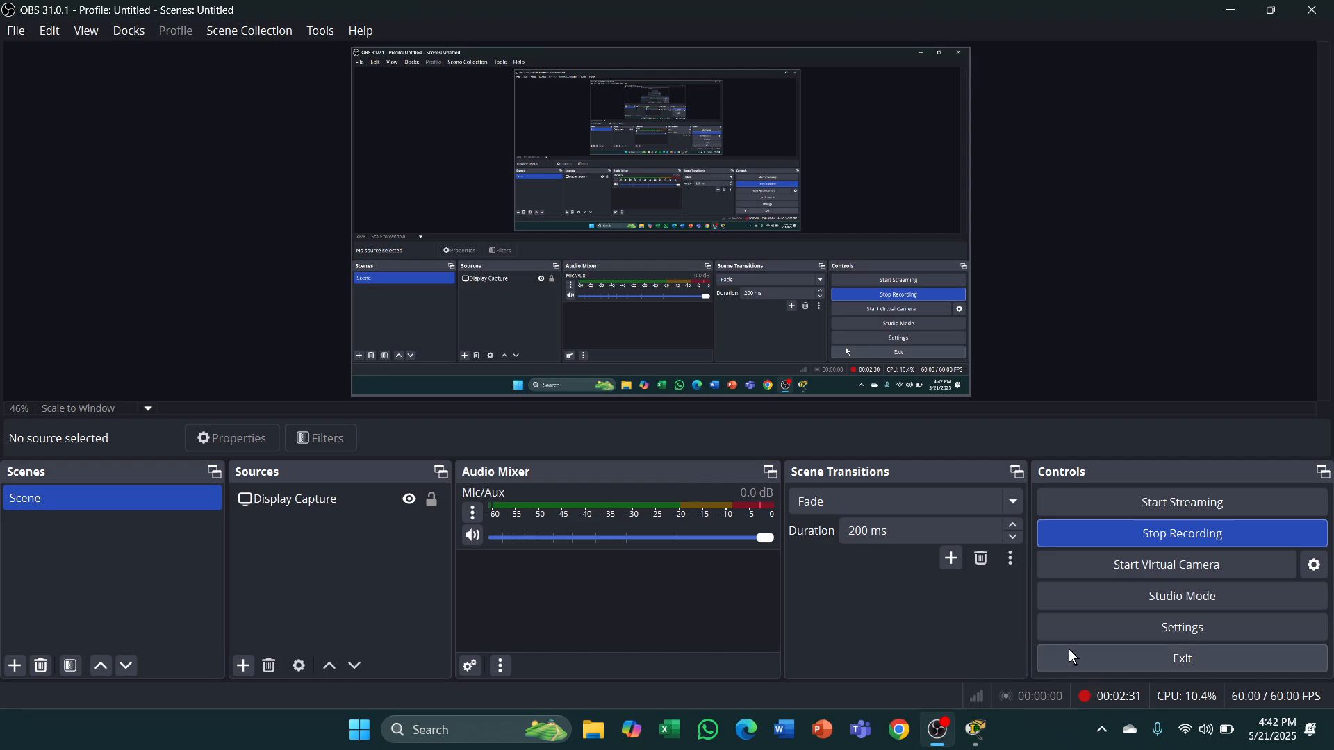
pyautogui.click(1232, 13)
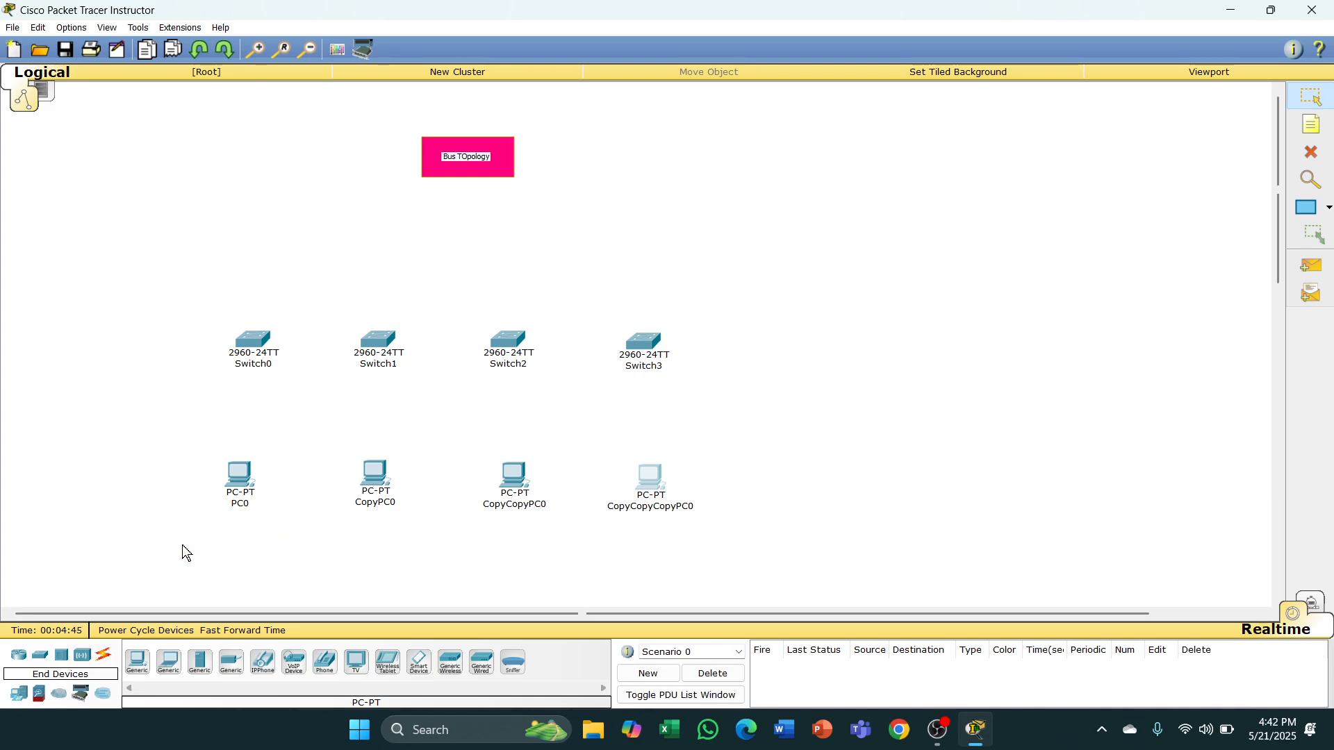
# - Connect PC0's FastEthernet0 port to Switch0's FastEthernet0/1 with a Copper Straight-Through cable
pyautogui.click(105, 655)
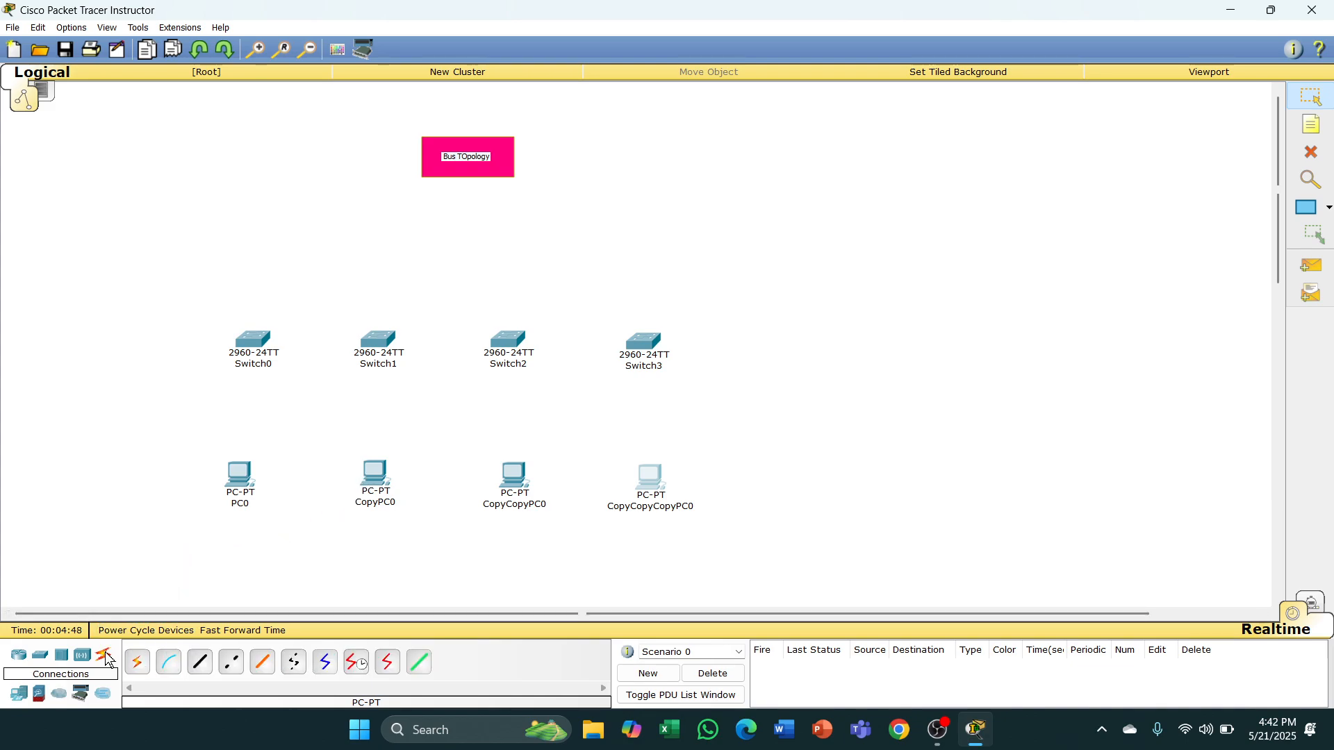
pyautogui.click(201, 667)
pyautogui.click(245, 479)
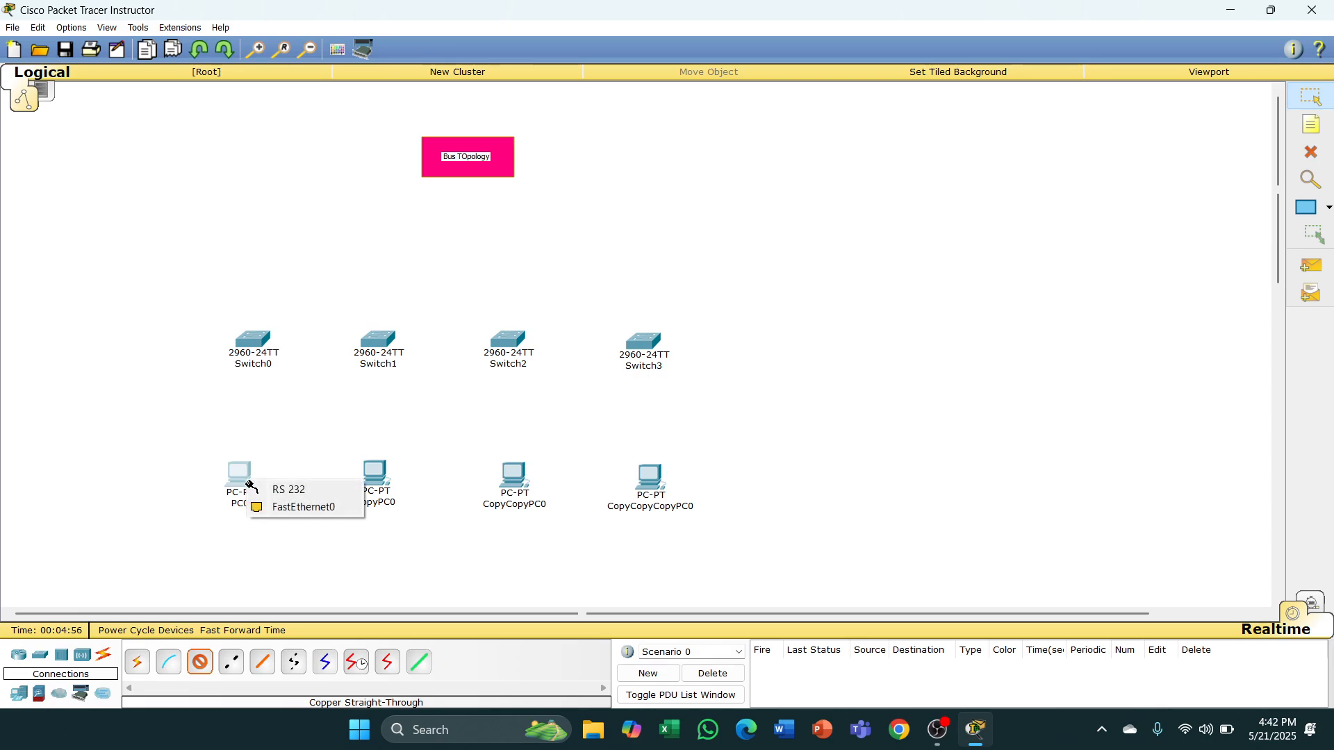
pyautogui.click(286, 507)
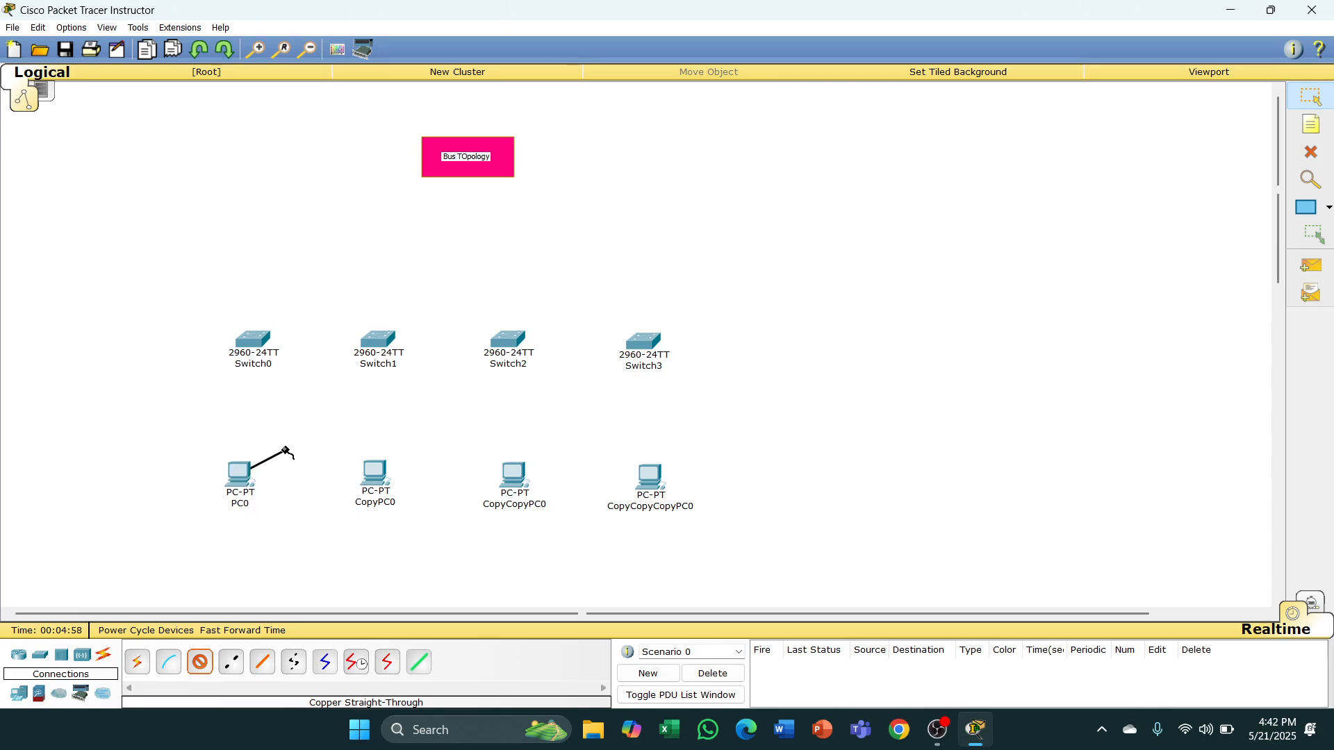
pyautogui.click(250, 337)
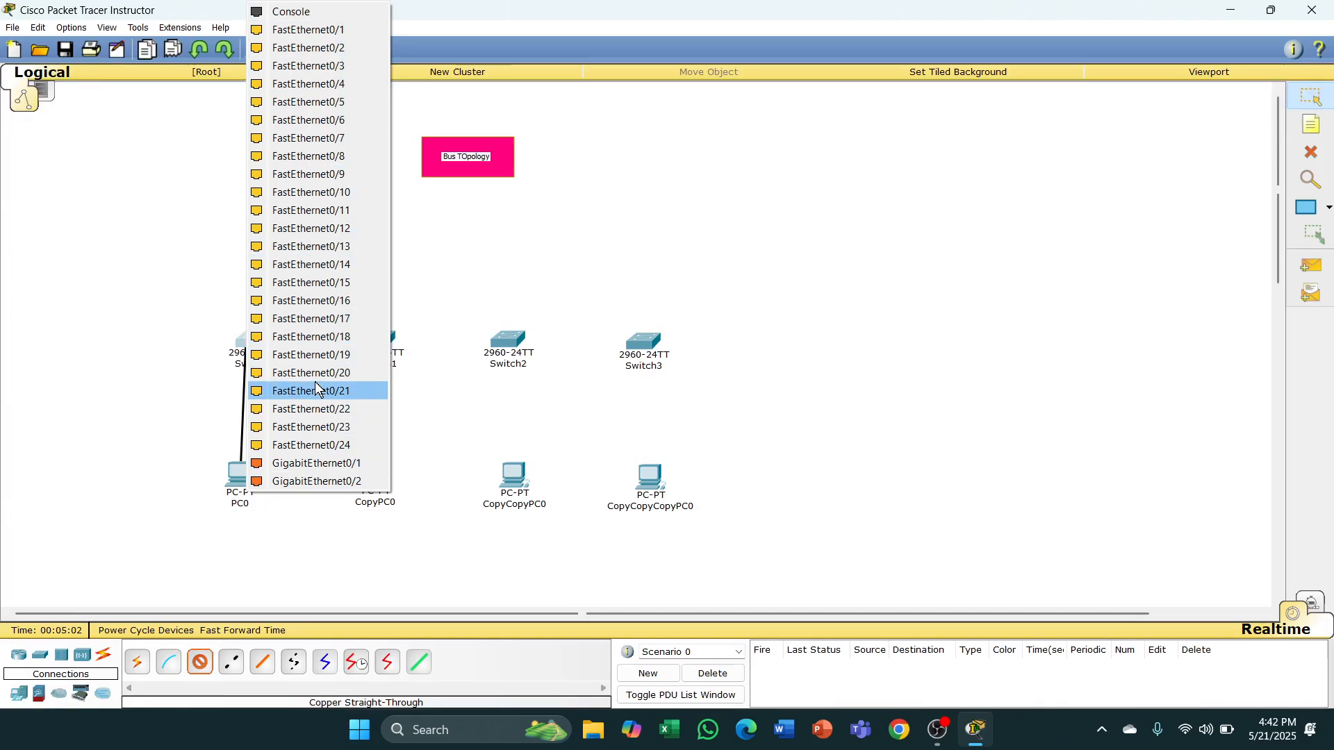
pyautogui.click(321, 31)
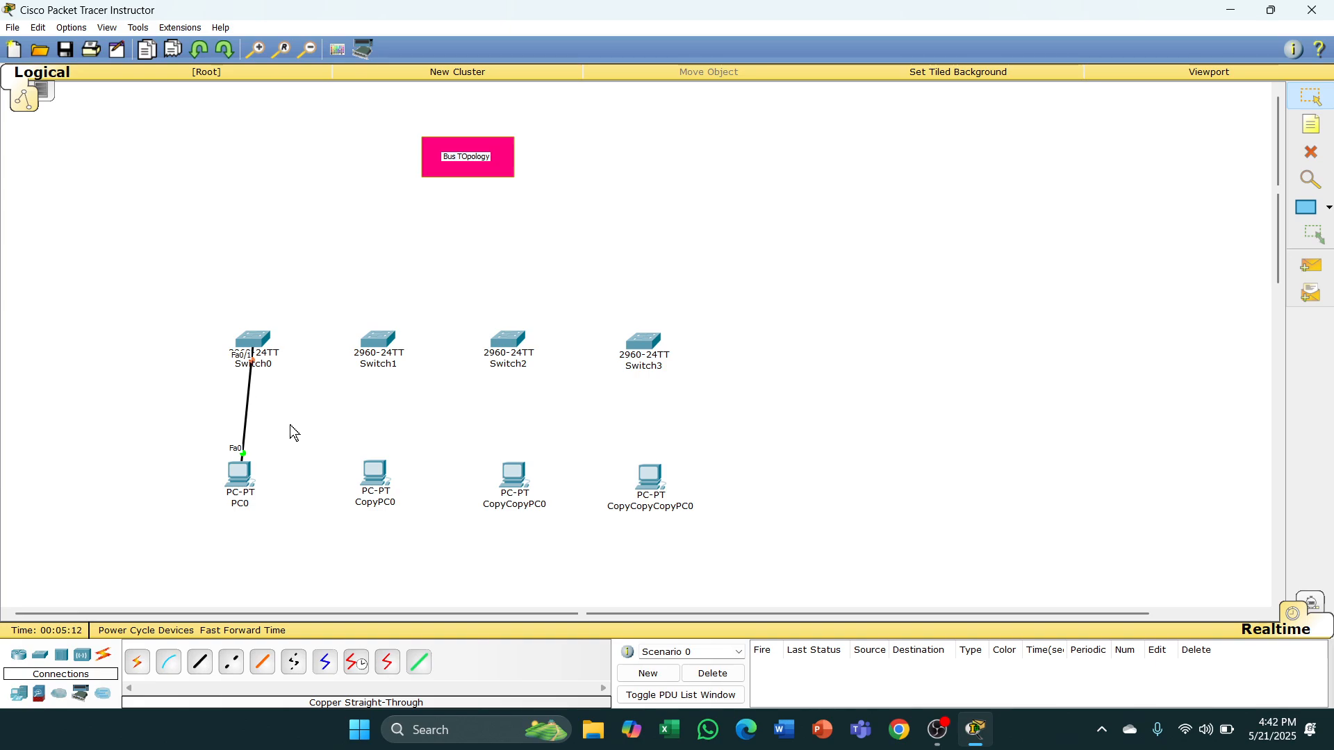
# - Connect CopyPC0's FastEthernet0 port to Switch1's FastEthernet0/1 with a Copper Straight-Through cable
pyautogui.click(197, 667)
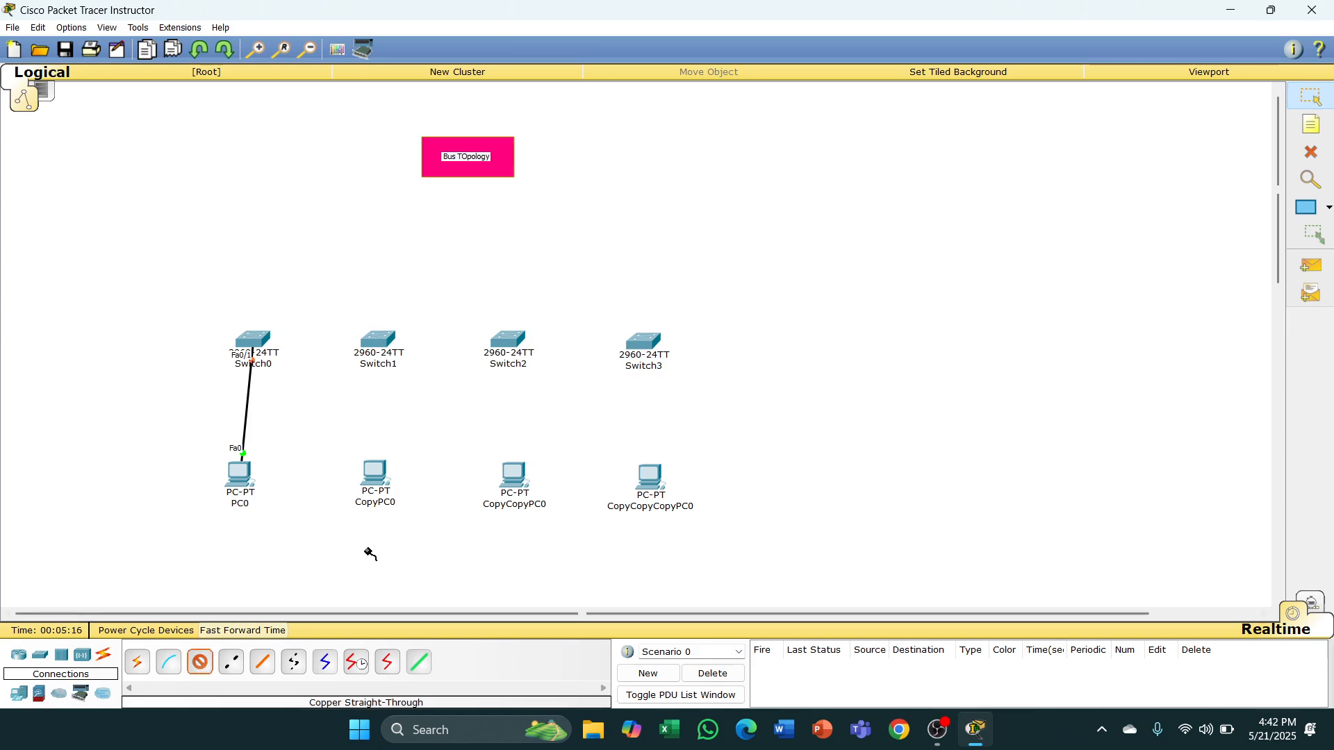
pyautogui.click(375, 479)
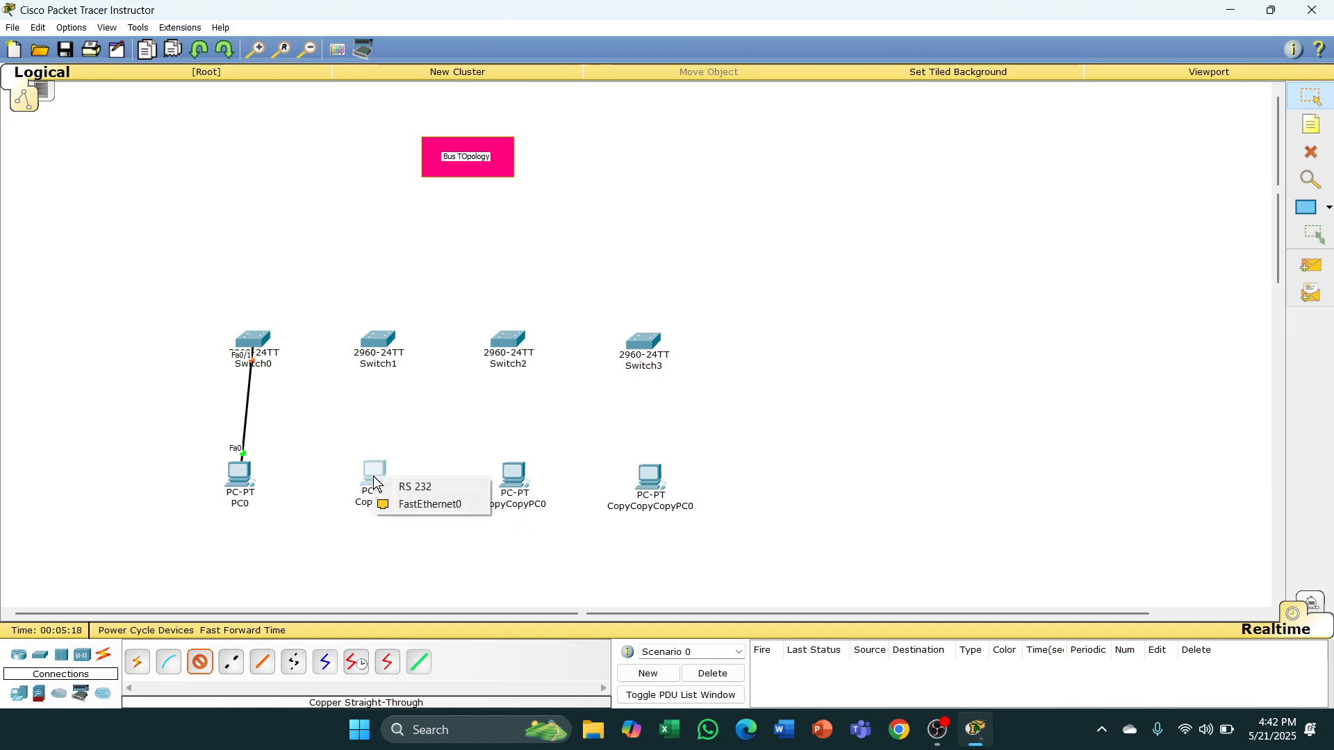
pyautogui.click(401, 505)
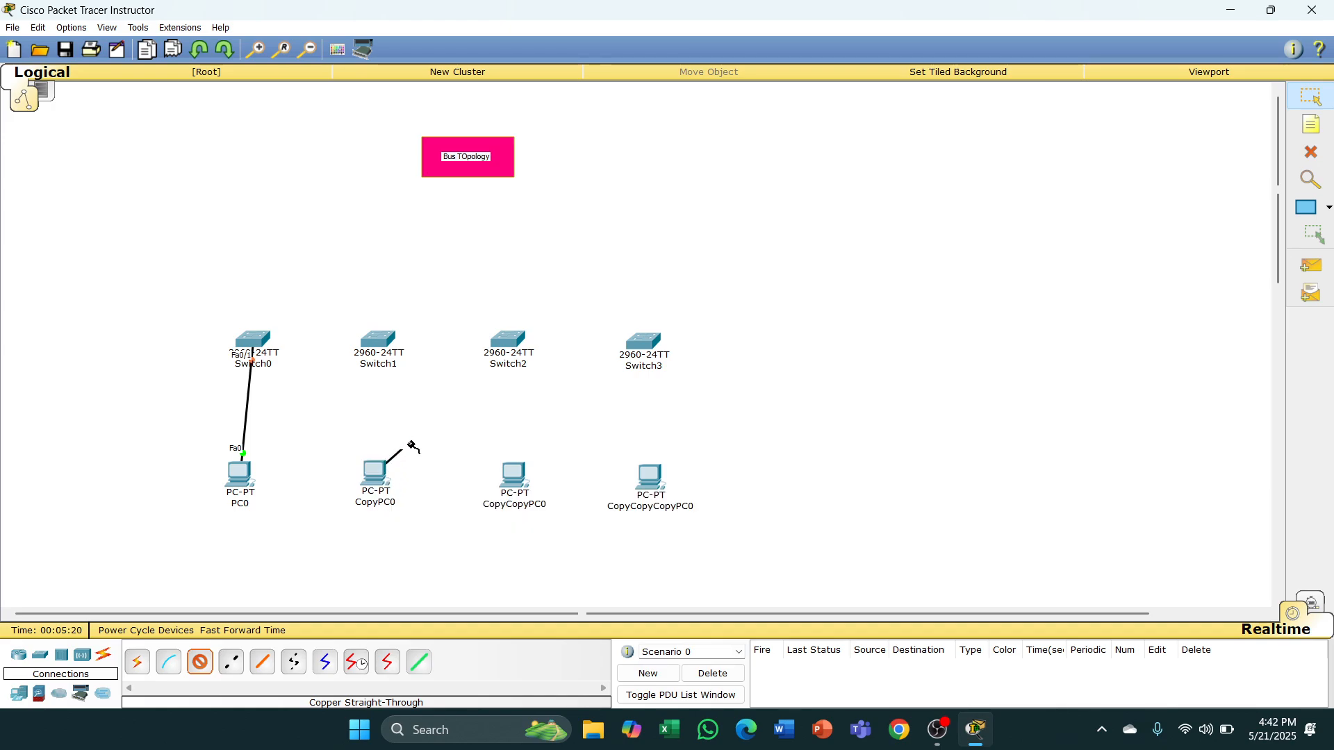
pyautogui.click(378, 340)
pyautogui.click(425, 30)
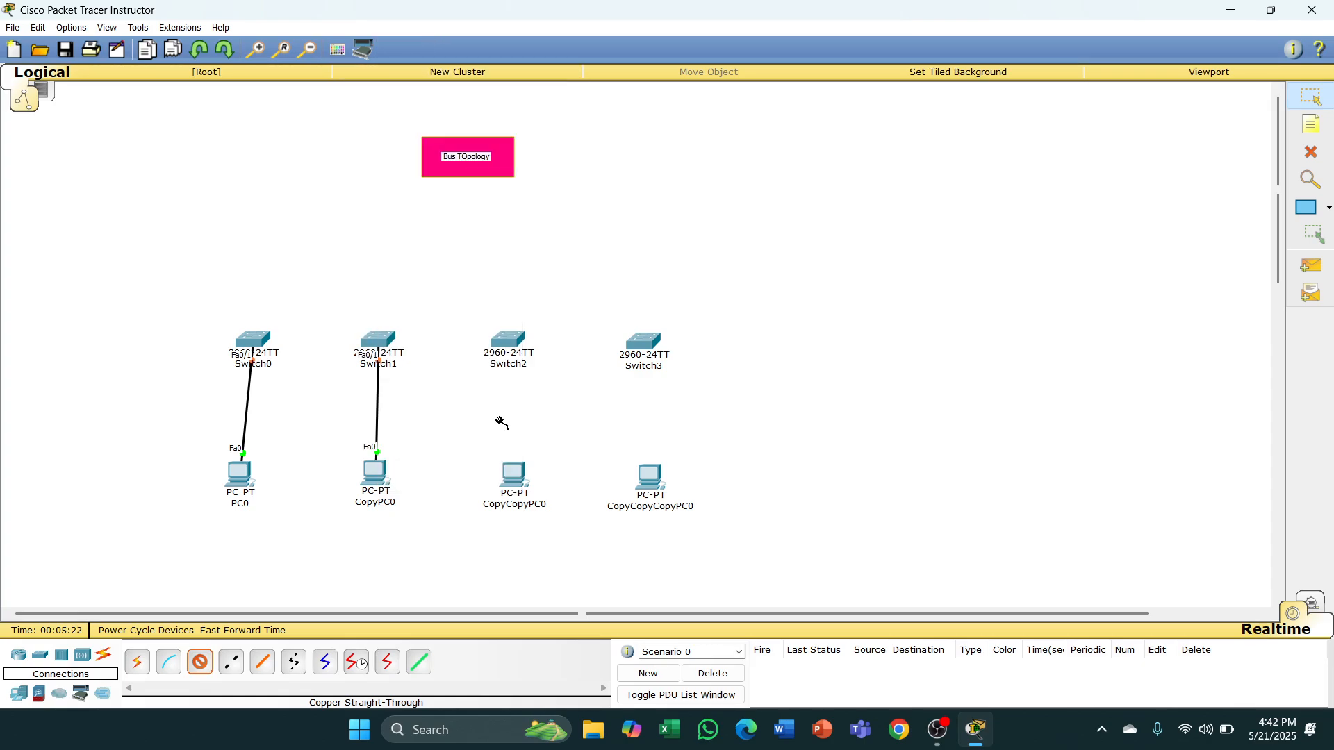
# - Connect CopyCopyPC0's FastEthernet0 port to Switch2's FastEthernet0/1 with a Copper Straight-Through cable
pyautogui.click(515, 478)
pyautogui.click(557, 506)
pyautogui.click(506, 339)
pyautogui.click(566, 30)
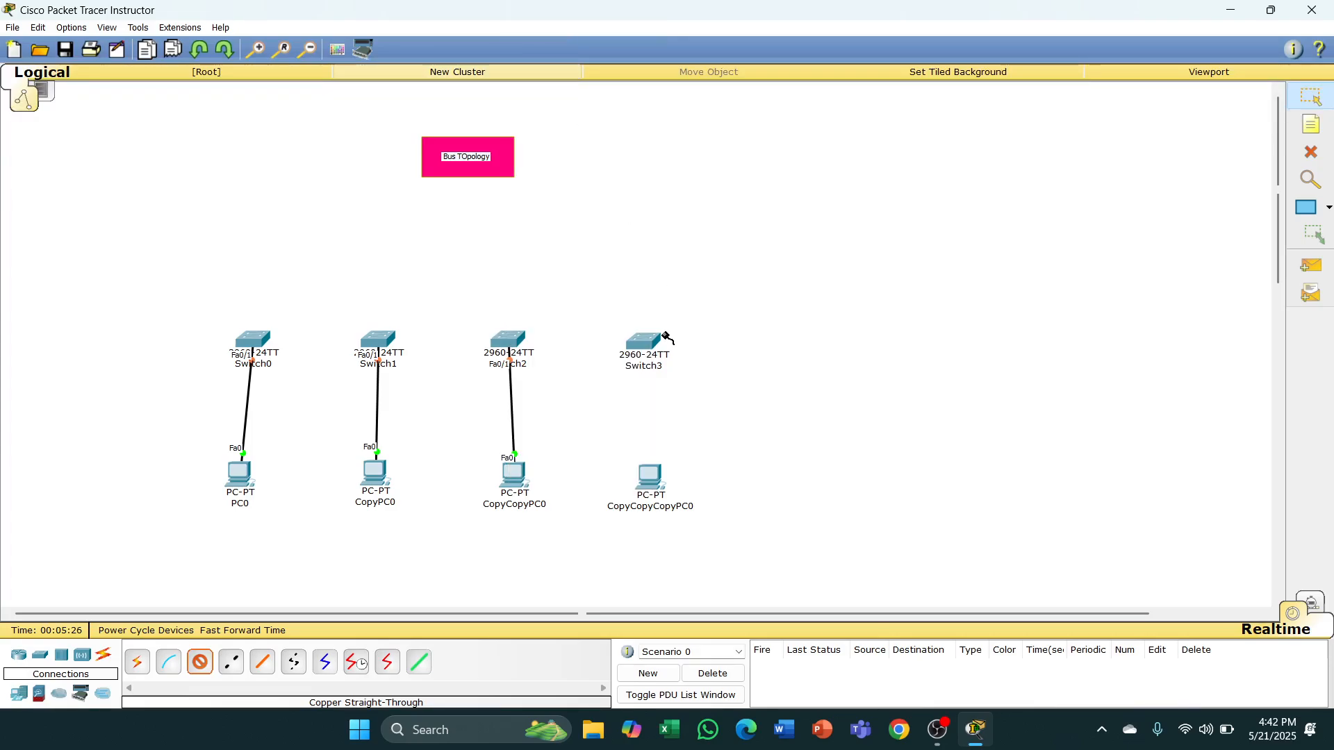
# - Connect CopyCopyCopyPC0's FastEthernet0 port to Switch3's FastEthernet0/1 with a Copper Straight-Through cable
pyautogui.click(653, 478)
pyautogui.click(668, 505)
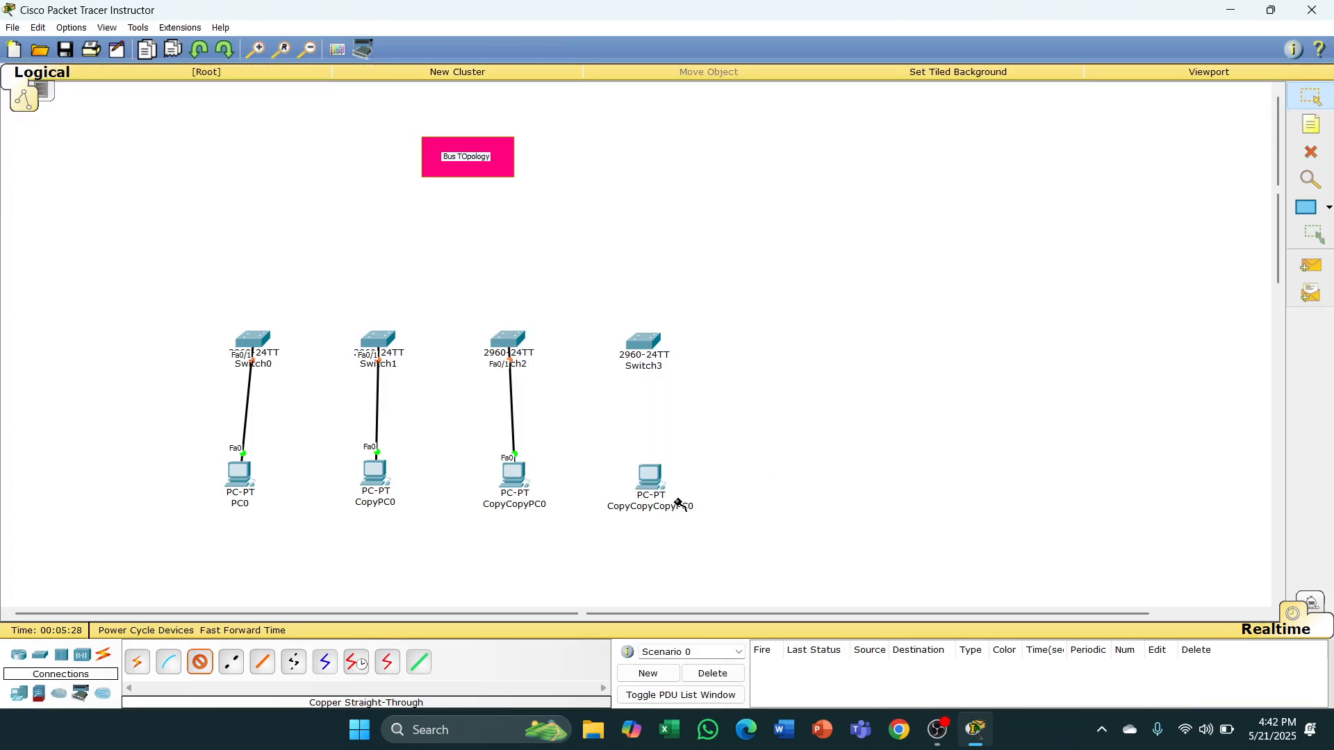
pyautogui.click(643, 342)
pyautogui.click(723, 29)
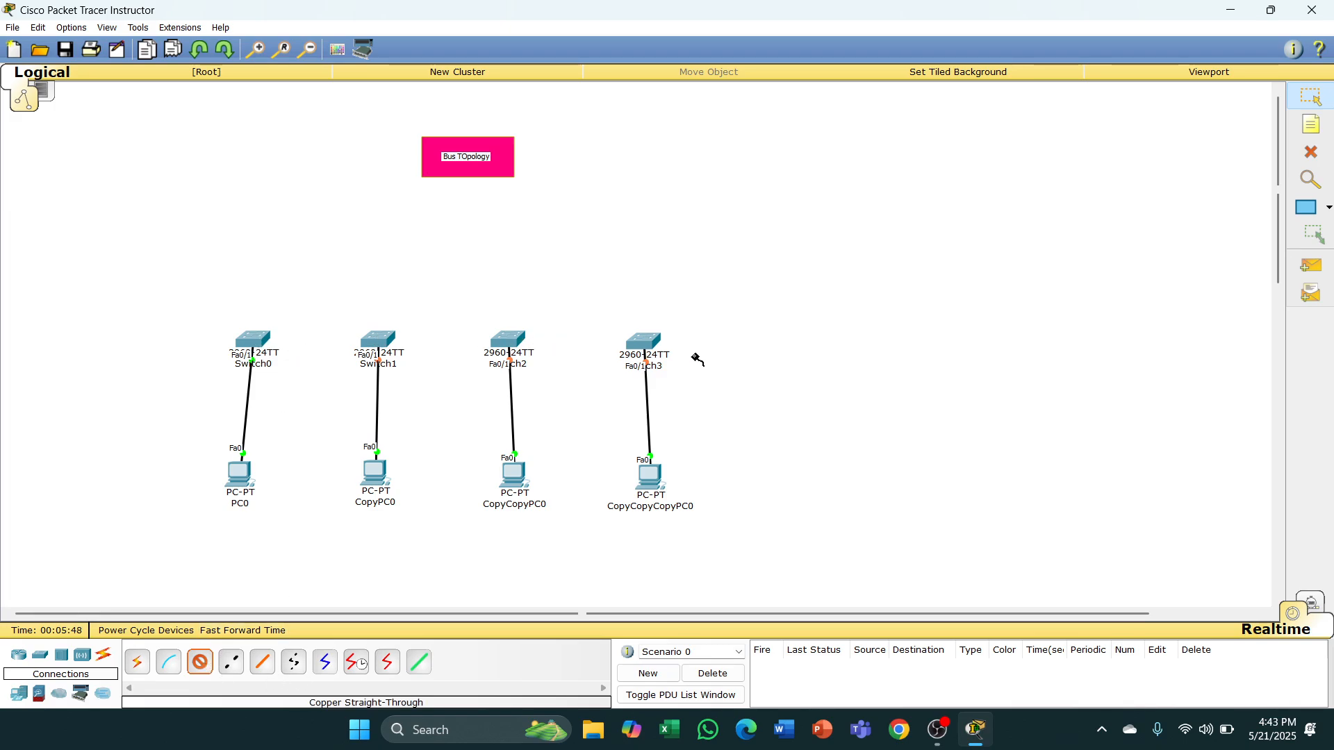
# - Link Switch0's FastEthernet0/2 to Switch1's FastEthernet0/2 with a Copper Cross-Over cable
pyautogui.click(232, 665)
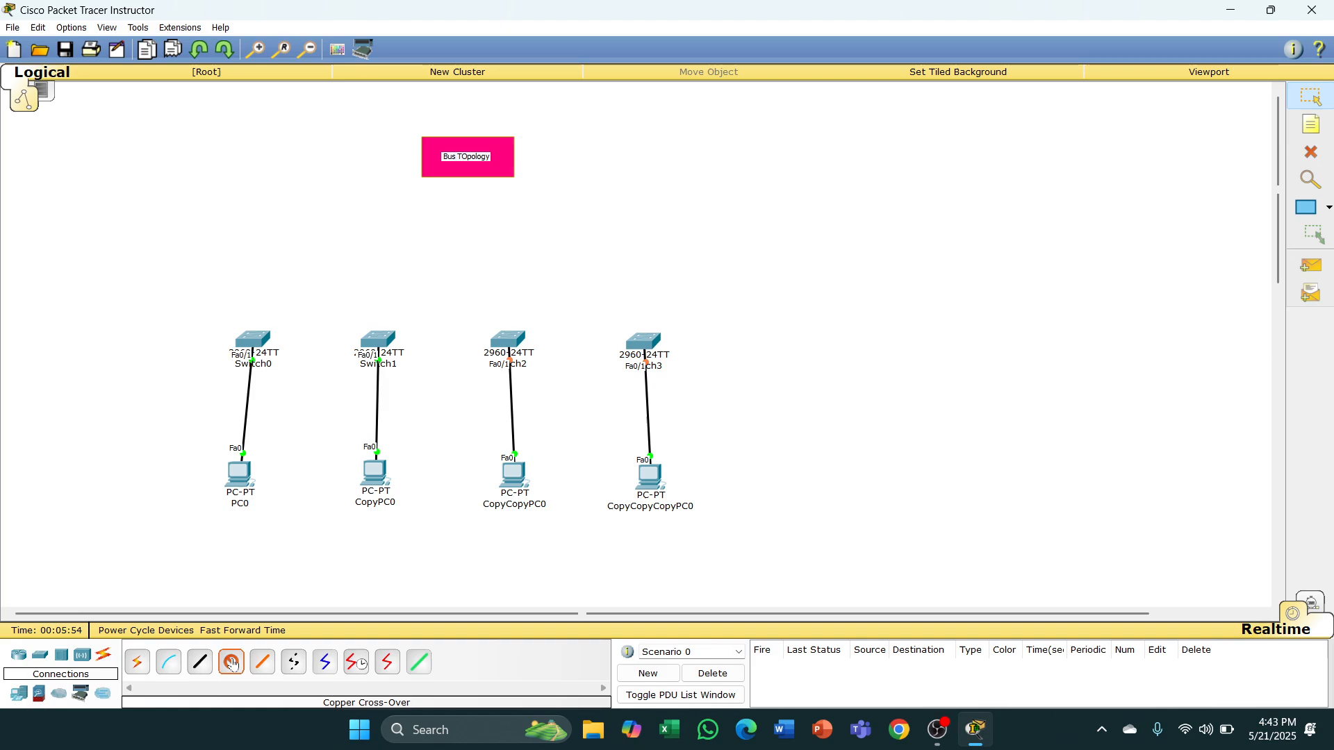
pyautogui.click(260, 339)
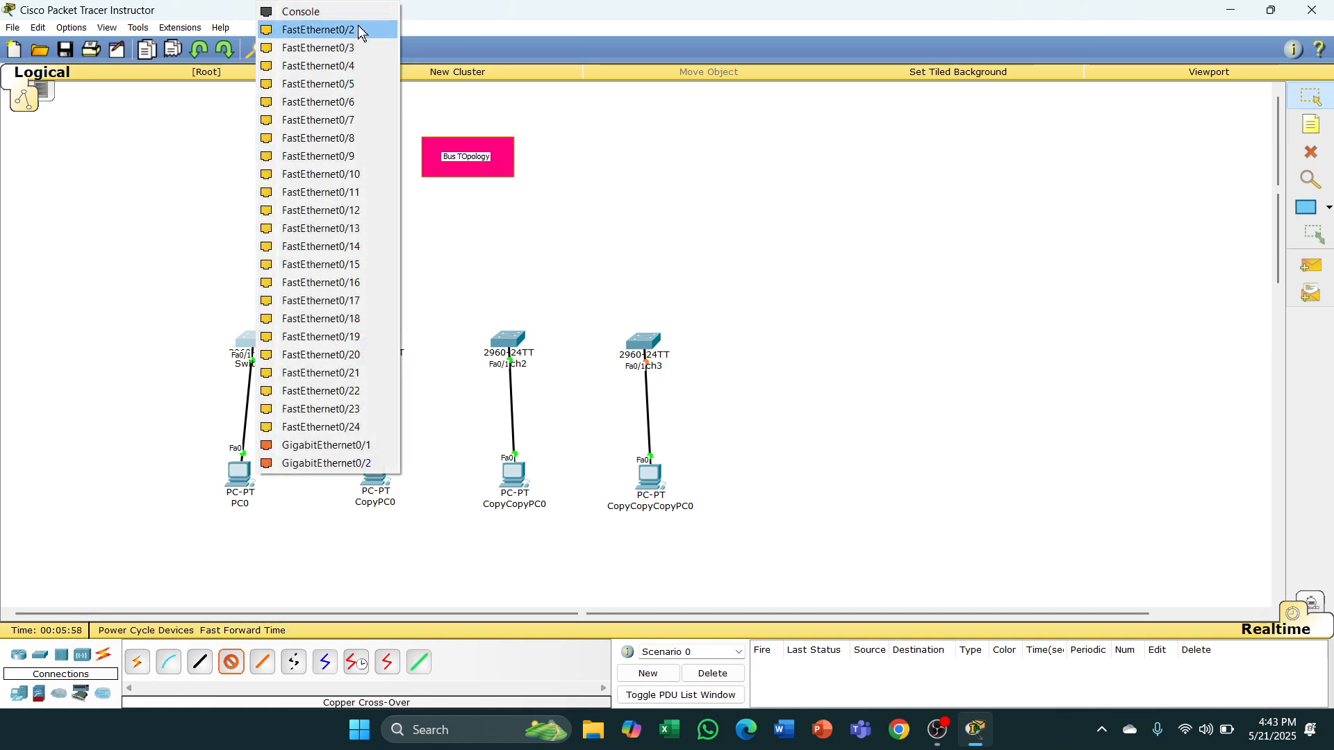
pyautogui.click(358, 31)
pyautogui.click(379, 339)
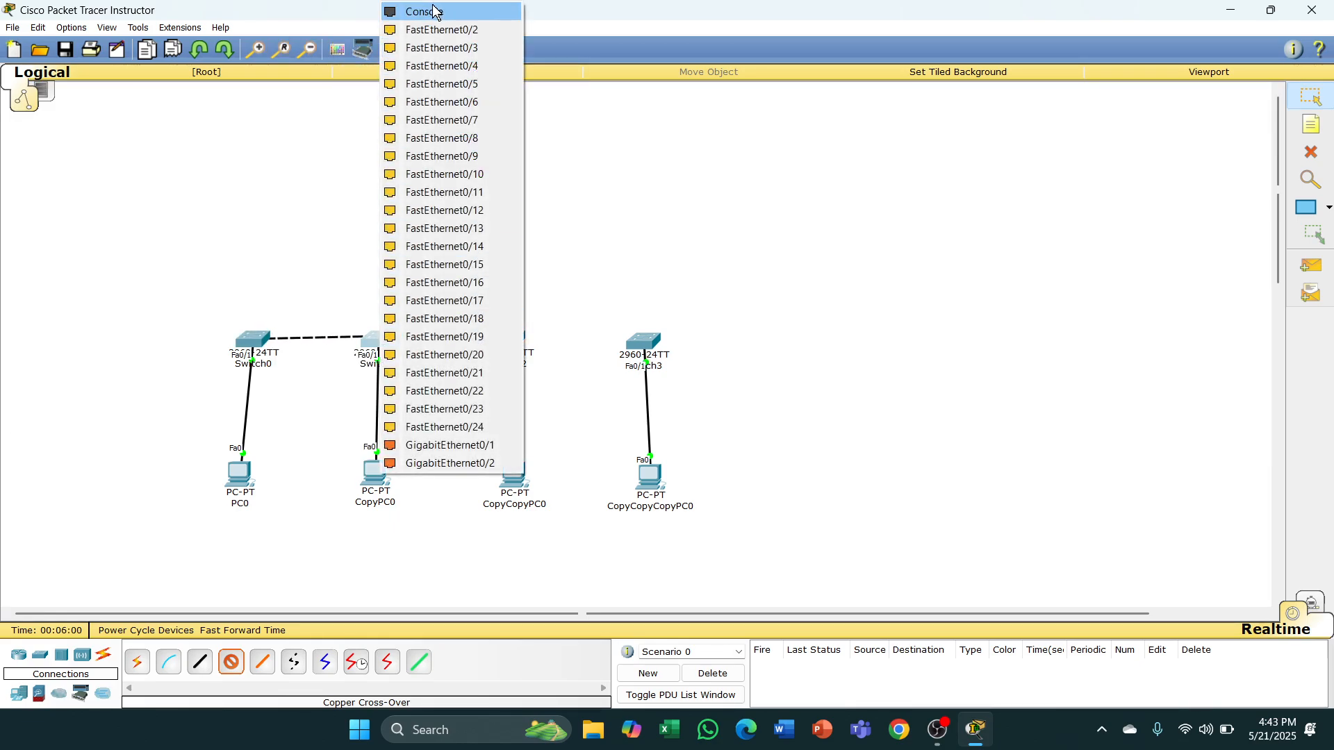
pyautogui.click(440, 30)
# - Link Switch1's FastEthernet0/3 to Switch2's FastEthernet0/2 with a Copper Cross-Over cable
pyautogui.click(385, 339)
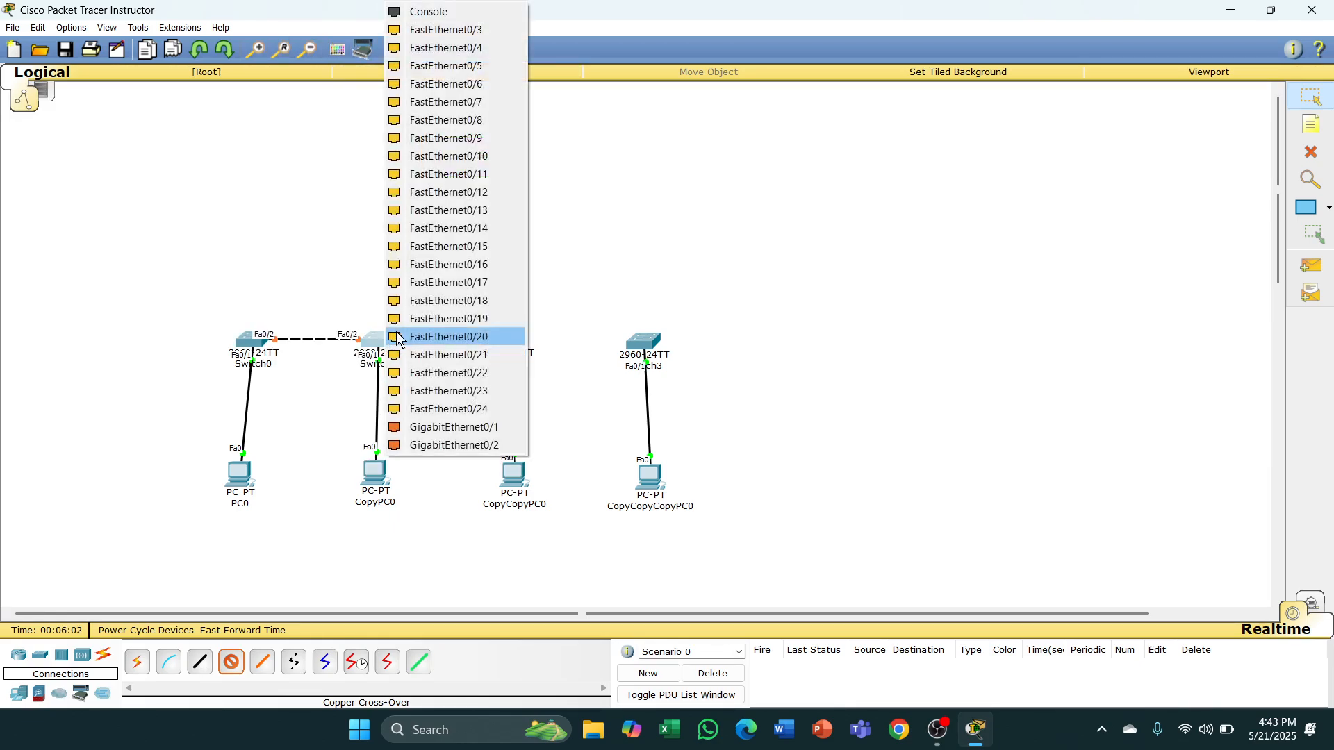
pyautogui.click(441, 31)
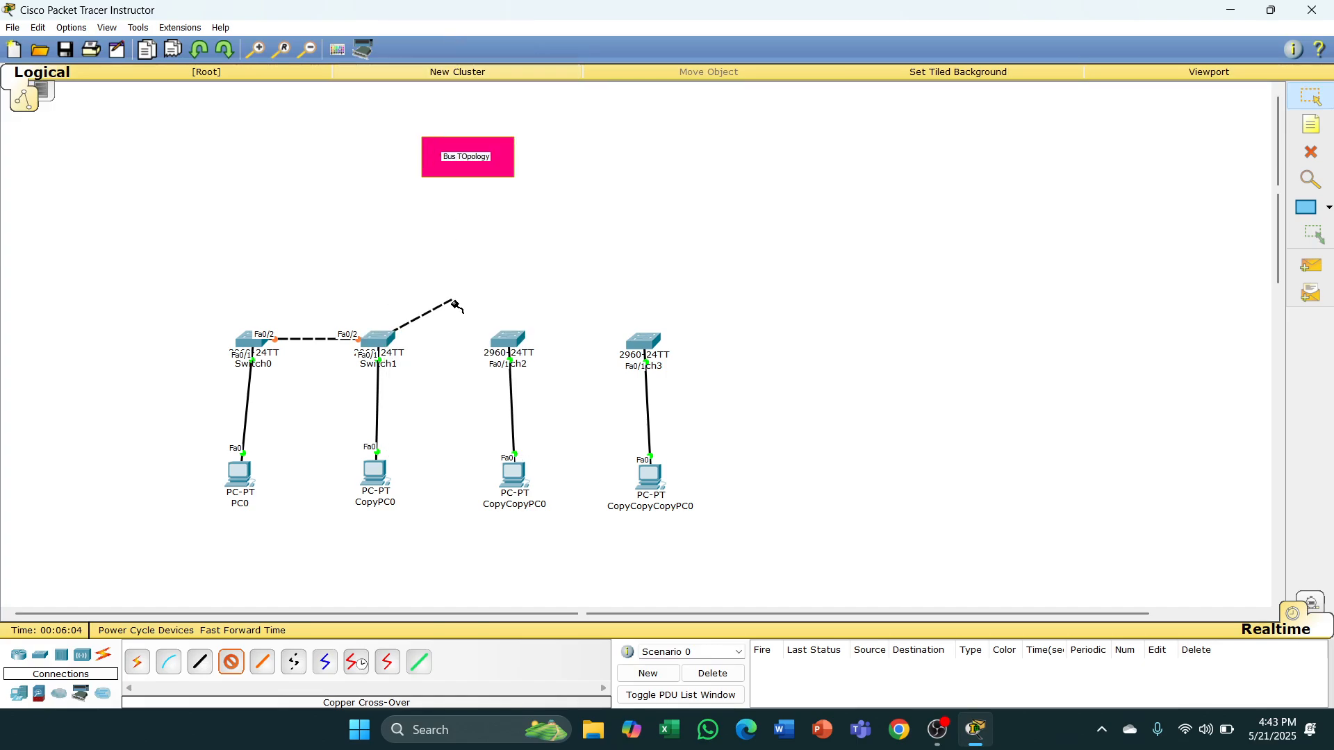
pyautogui.click(504, 339)
pyautogui.click(560, 30)
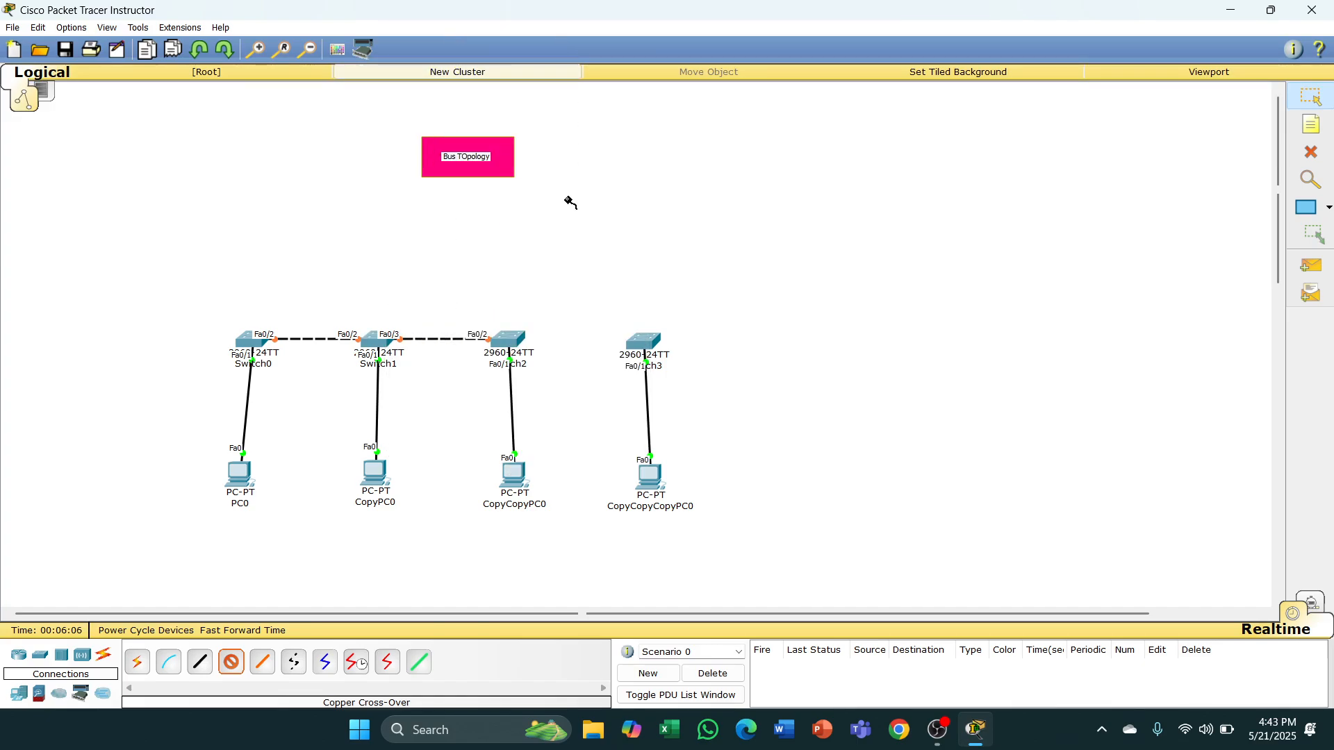
# - Link Switch2's FastEthernet0/3 to Switch3's FastEthernet0/2 with a Copper Cross-Over cable
pyautogui.click(516, 340)
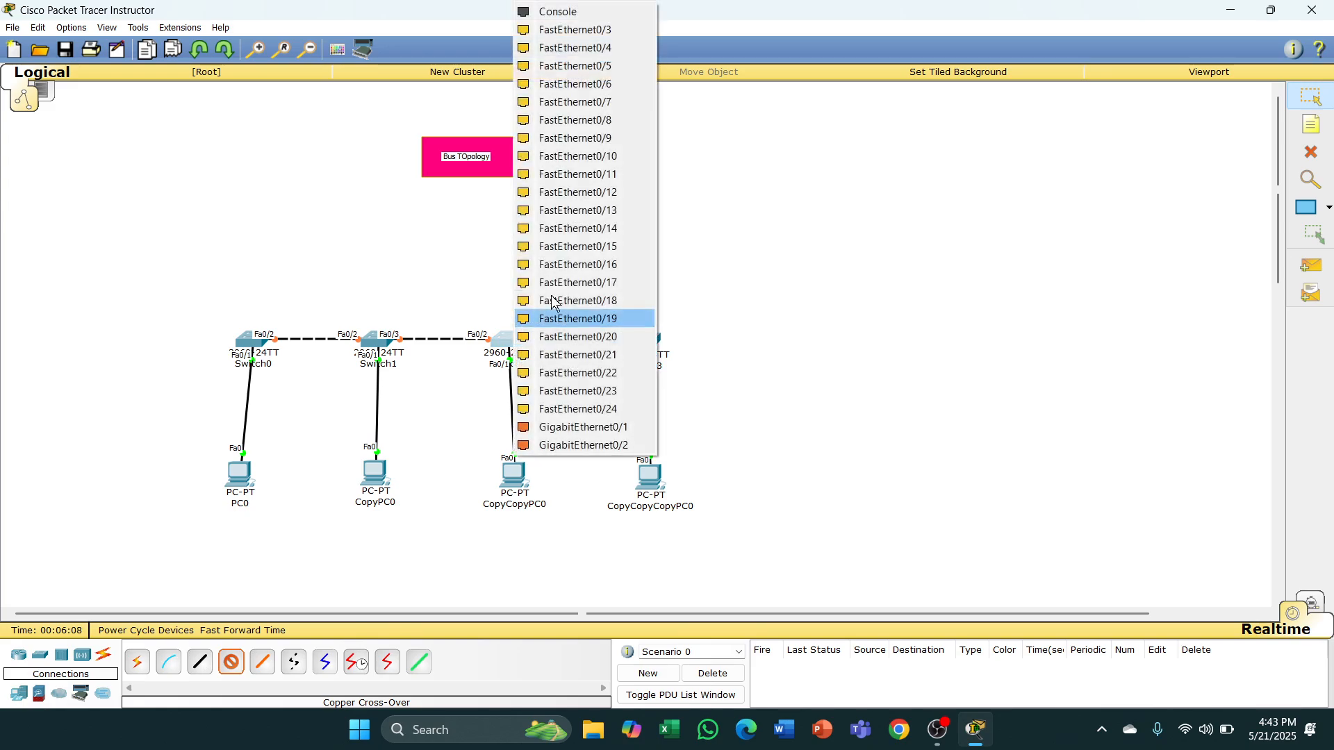
pyautogui.click(588, 34)
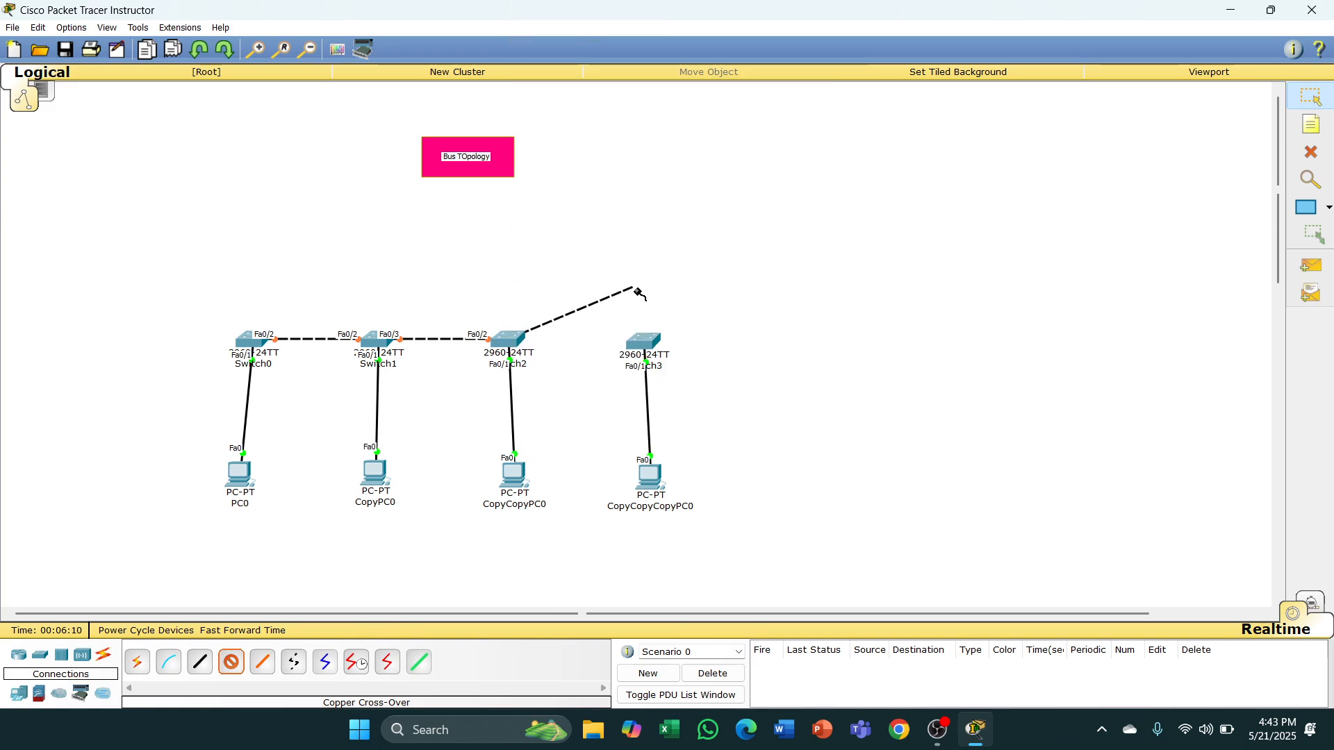
pyautogui.click(650, 340)
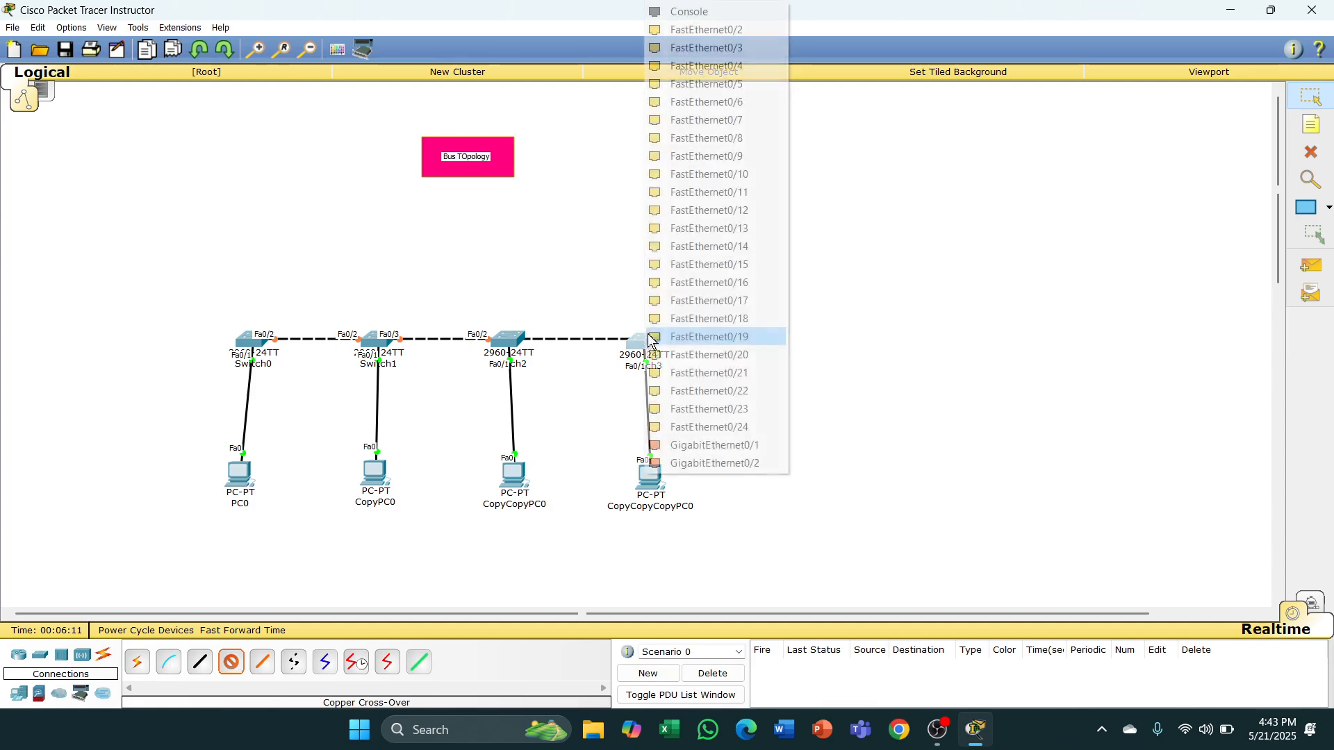
pyautogui.click(741, 32)
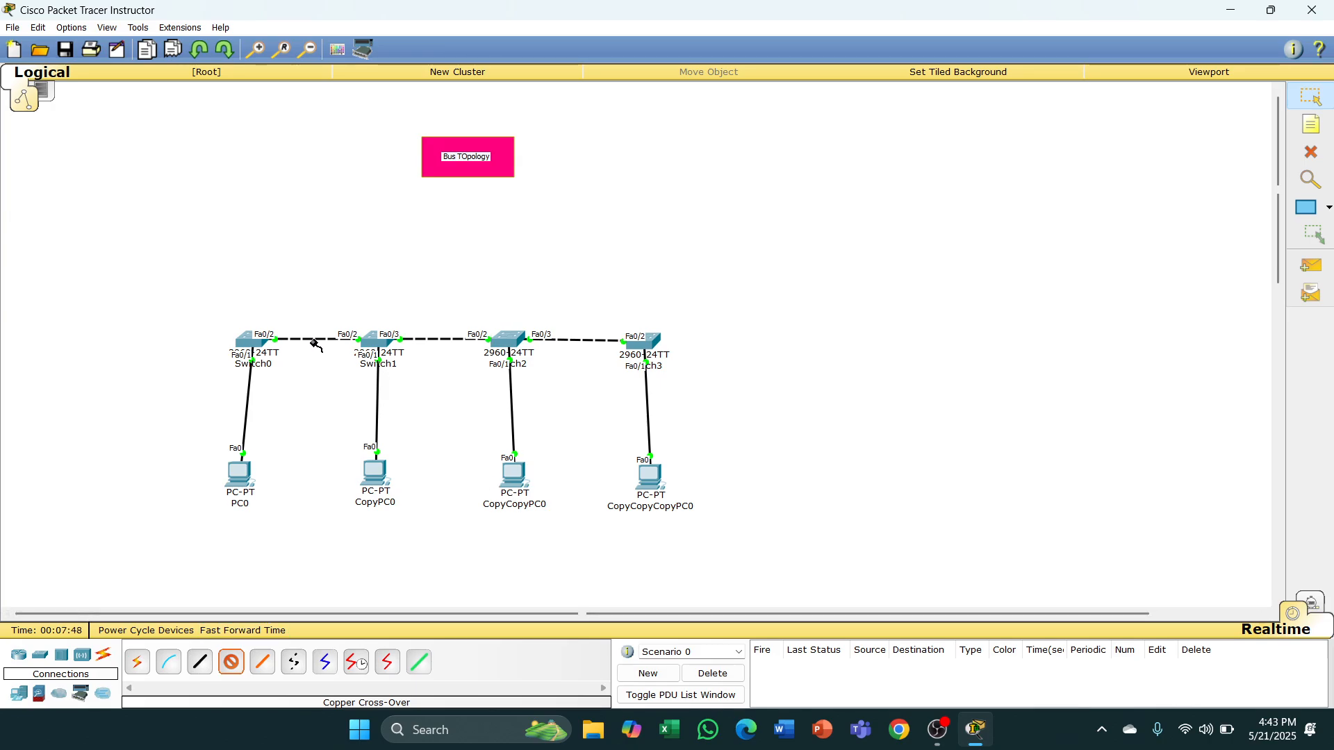
# - Try to send a simple PDU from PC0 to CopyPC0
pyautogui.click(1311, 266)
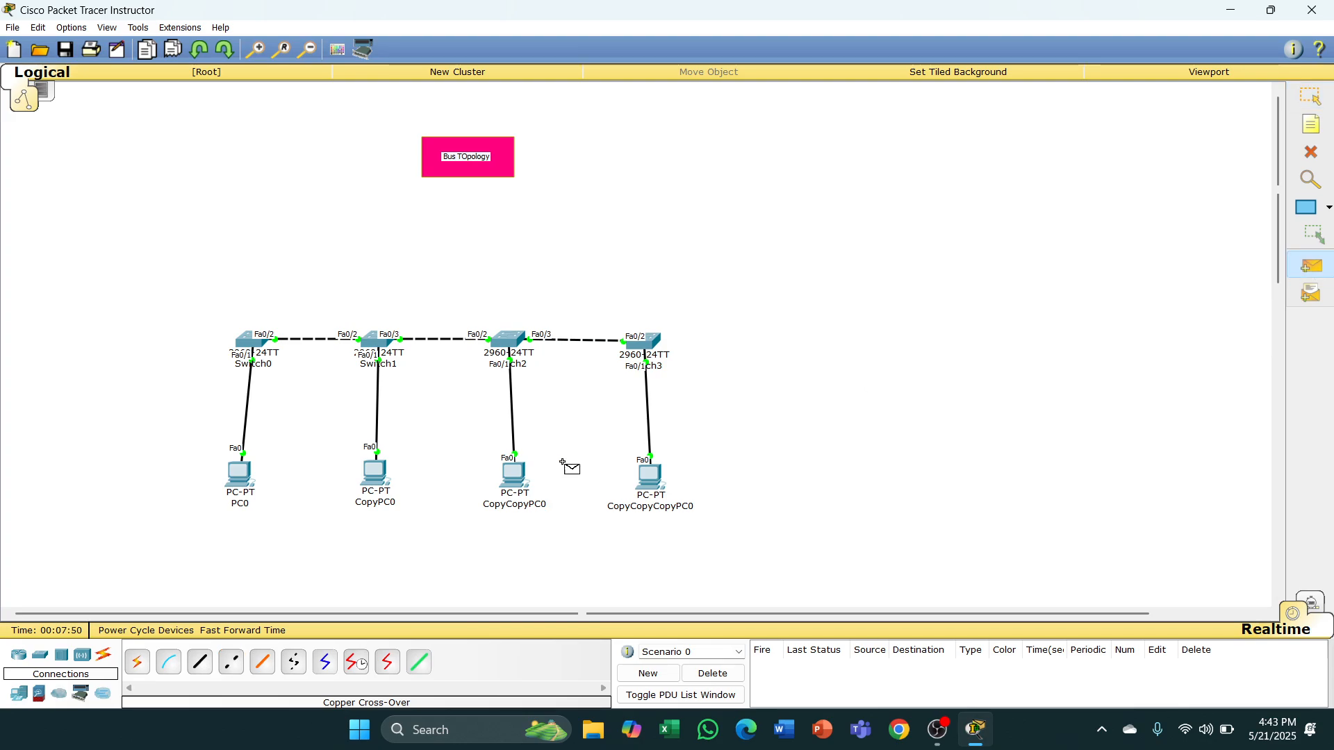
pyautogui.click(240, 474)
pyautogui.click(375, 474)
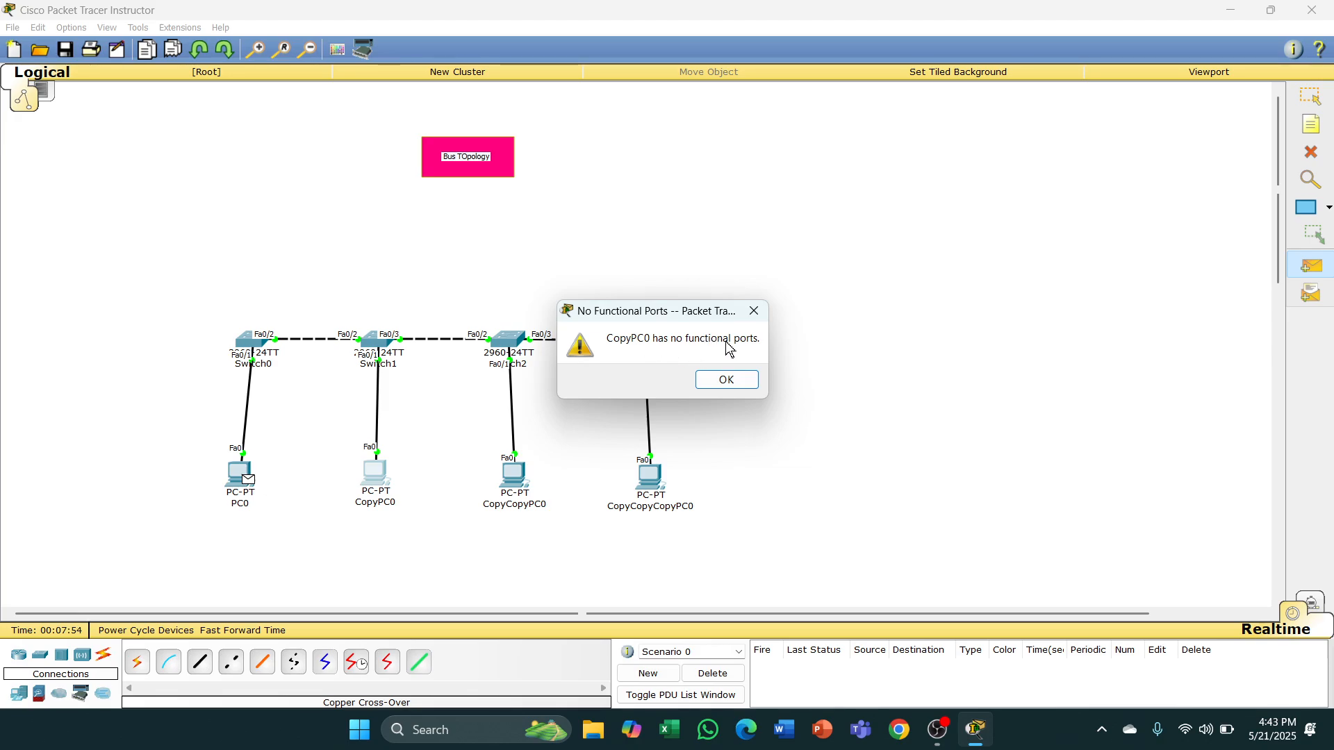
pyautogui.click(726, 381)
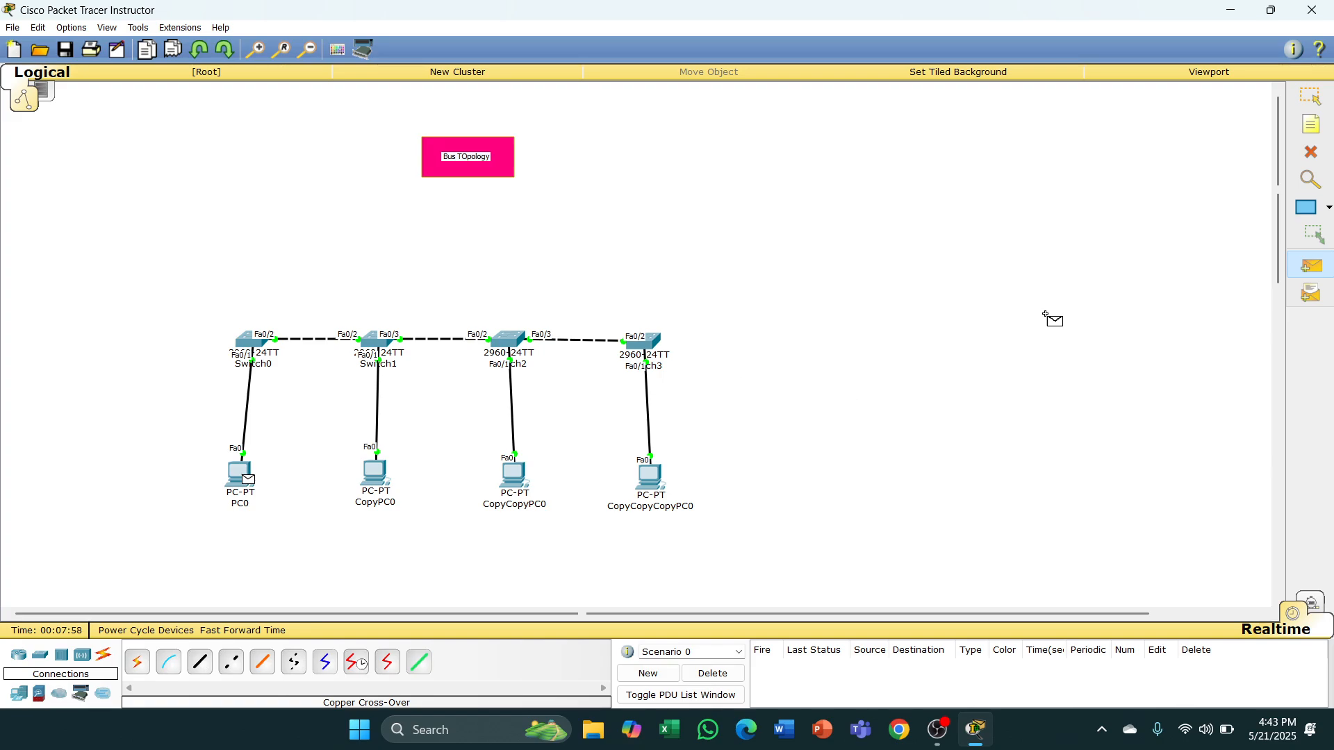
pyautogui.click(1309, 96)
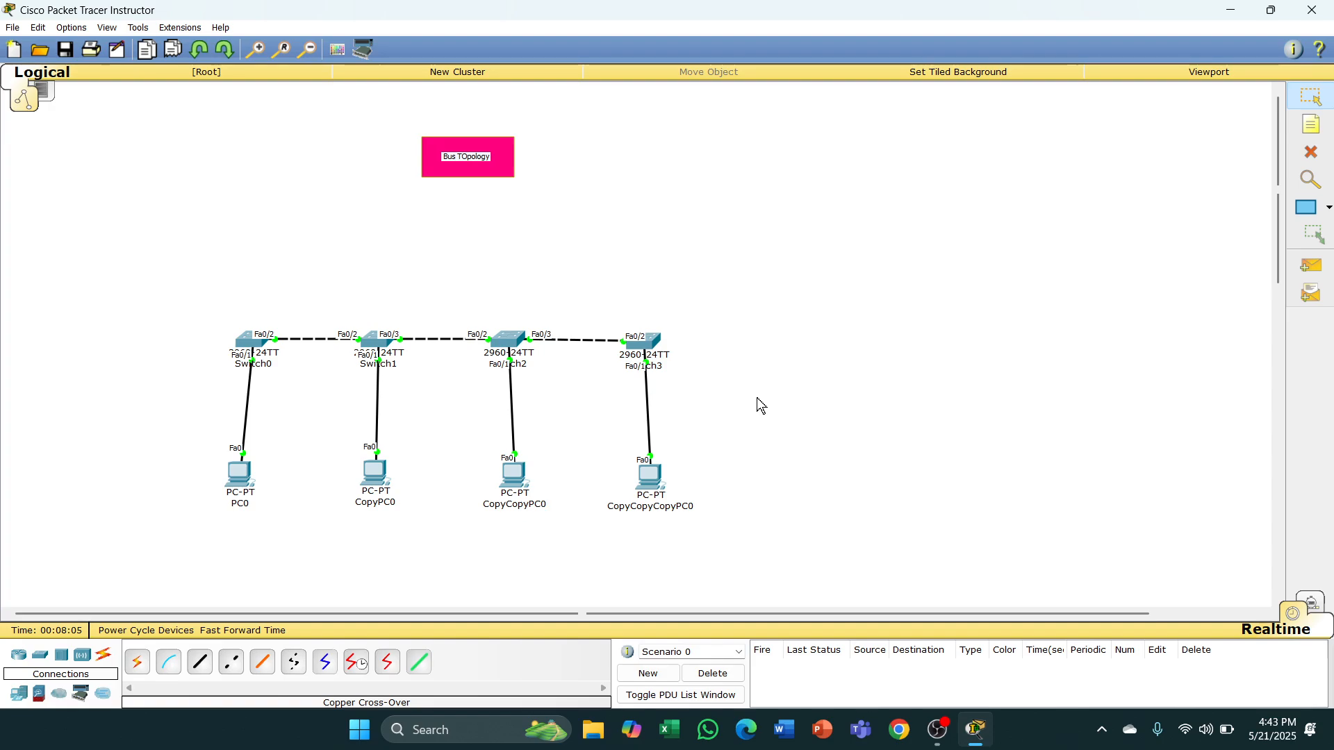
# - Place a note reading "Net Adds: 192.168.10.0" above the row of switches
pyautogui.click(1318, 127)
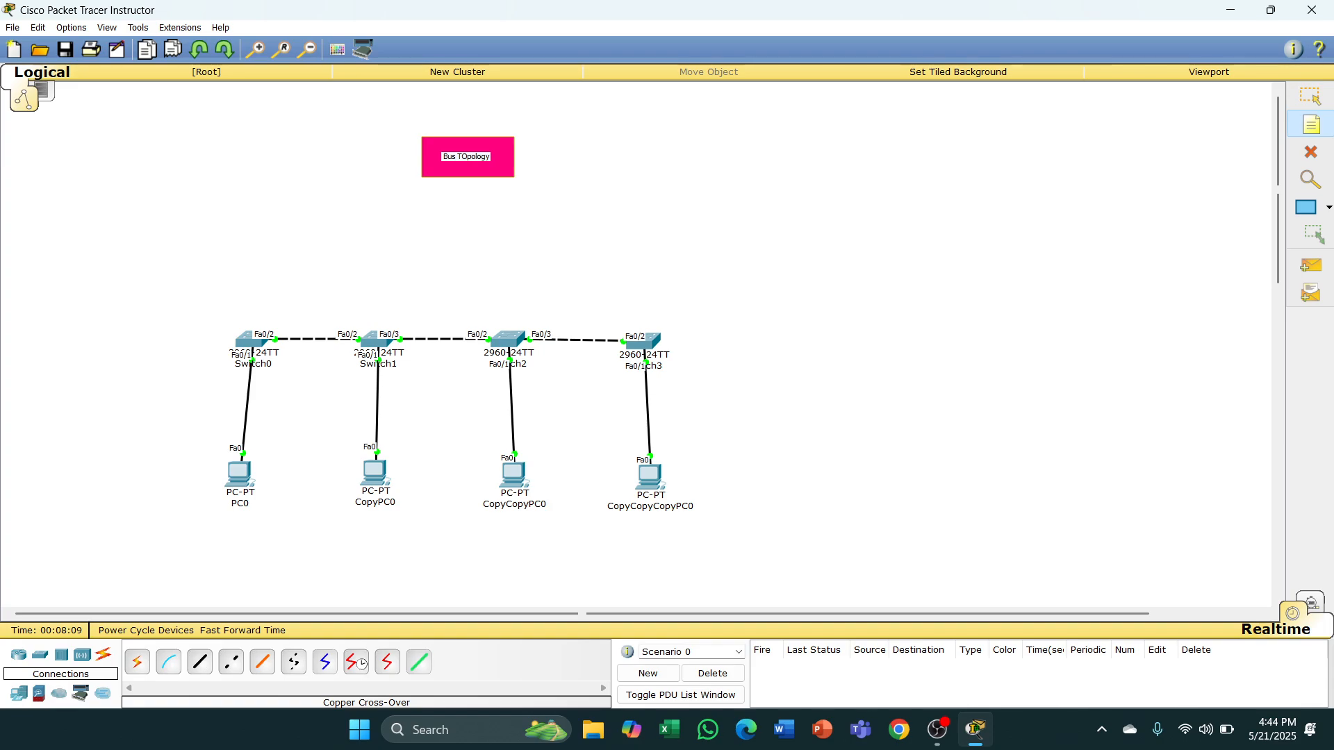
pyautogui.click(189, 532)
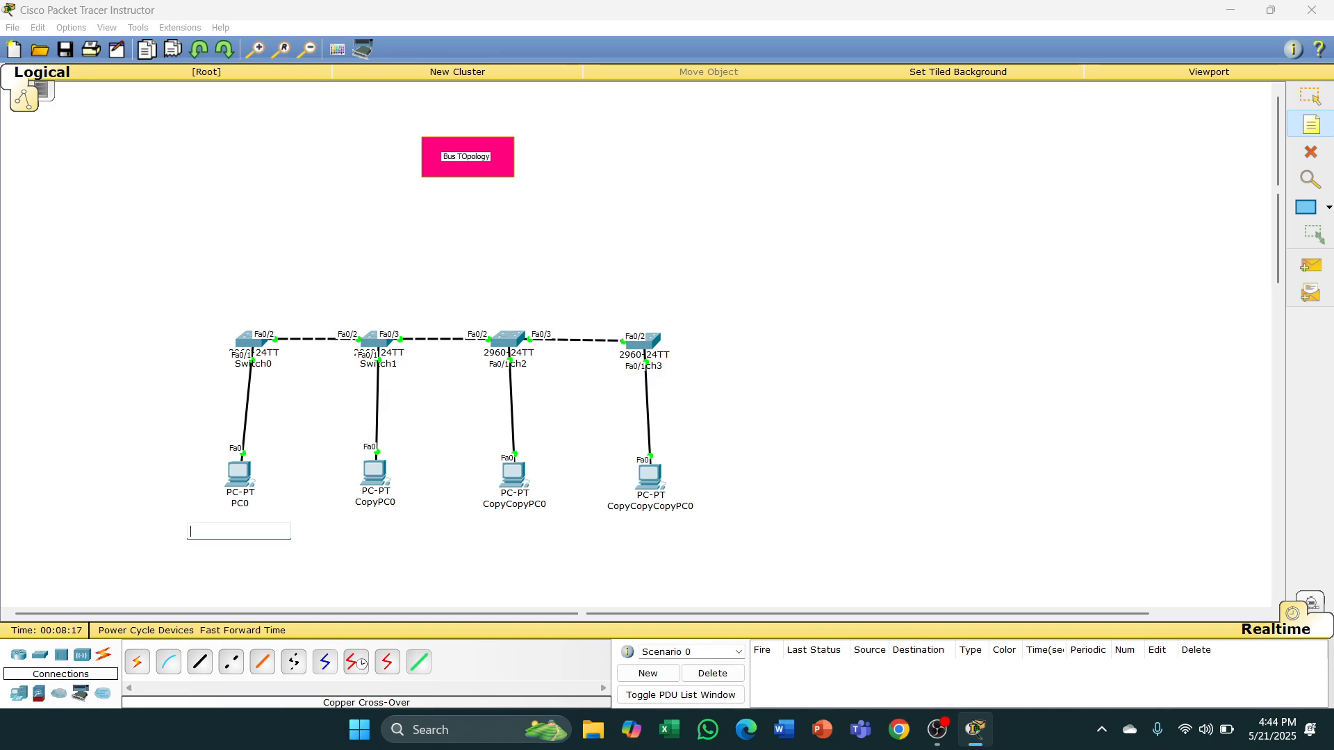
pyautogui.click(460, 269)
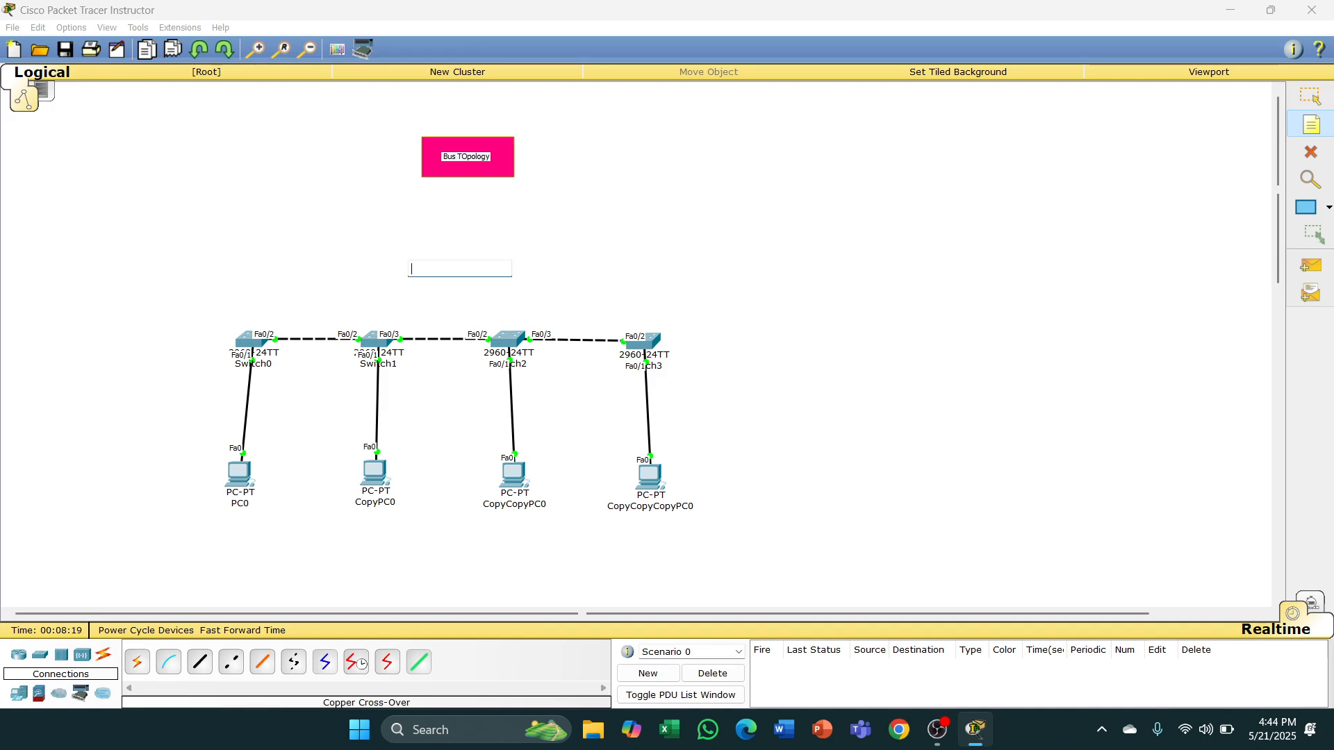
pyautogui.write('Net Adds: 192.168.10.0')
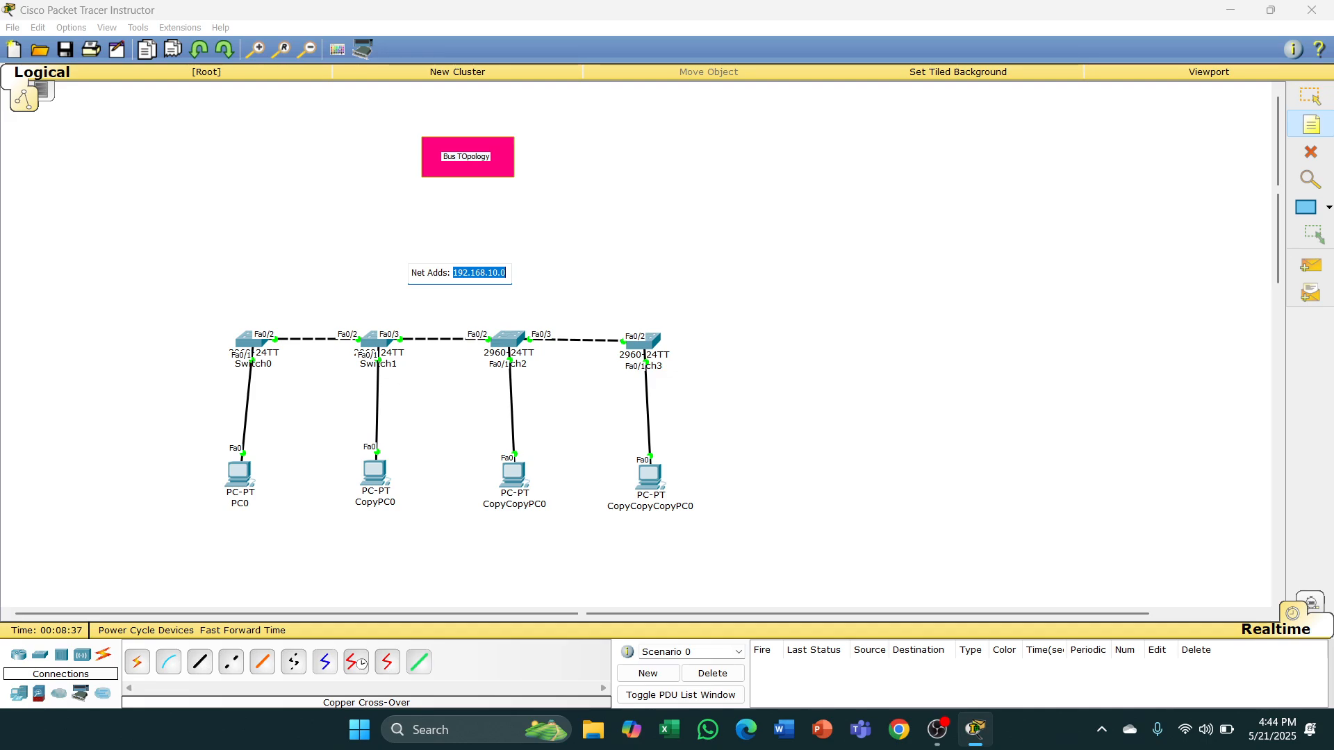
# - Add address notes under the first two PCs: 192.168.10.2 below PC0 and 192.168.10.3 below CopyPC0
pyautogui.click(234, 536)
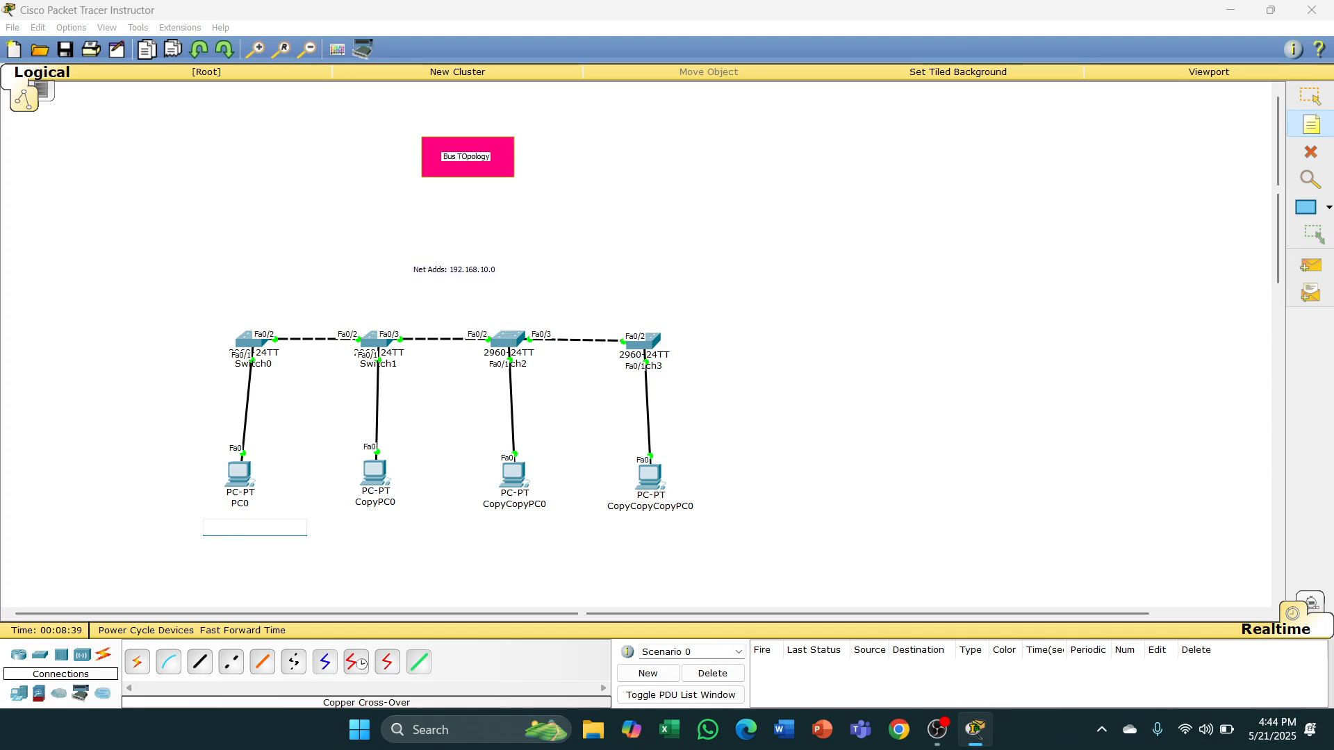
pyautogui.write('192.168.10.0')
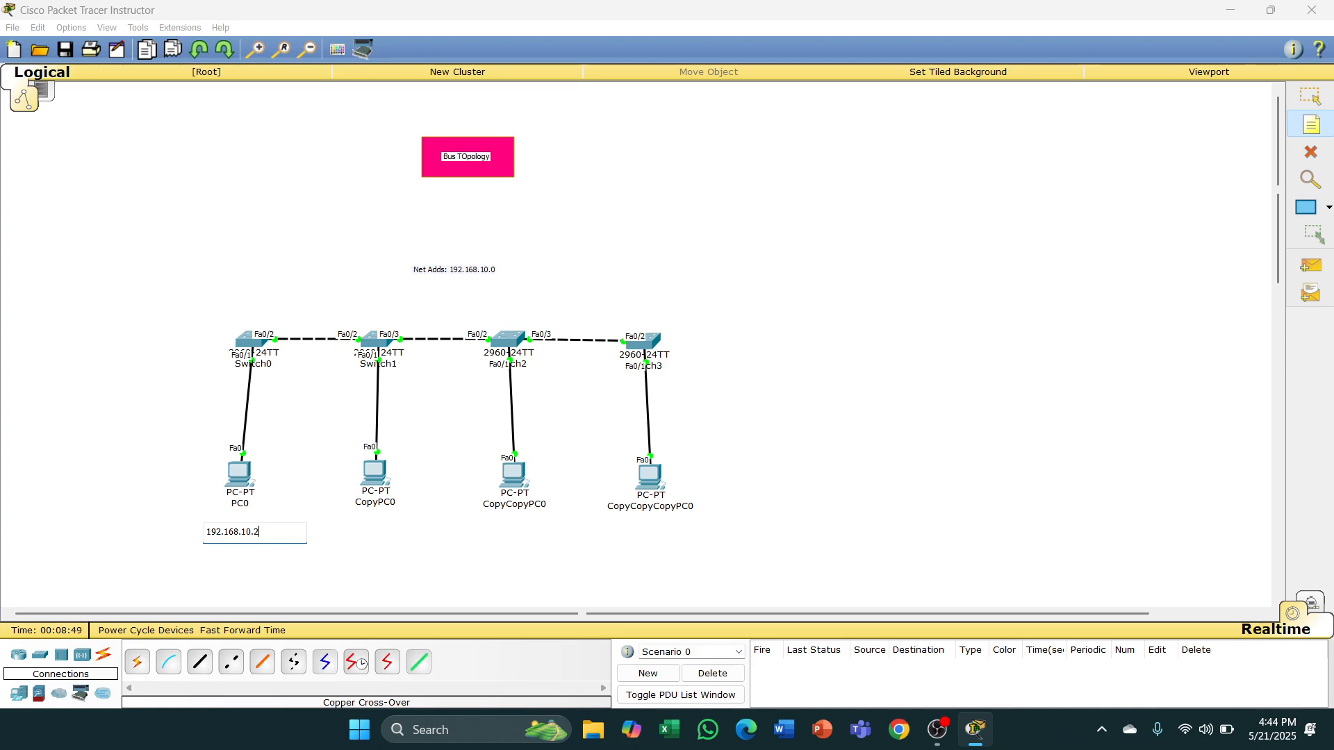
pyautogui.click(364, 528)
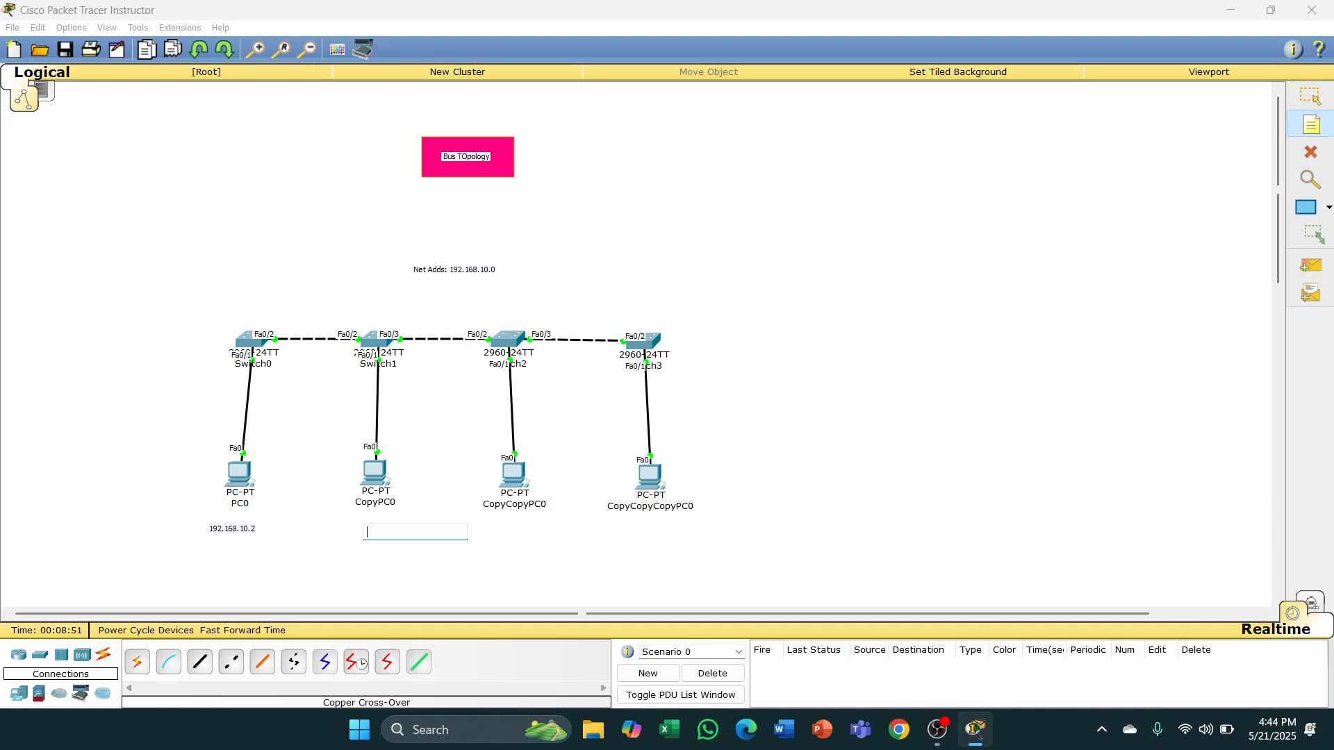
pyautogui.write('192.168.10.0')
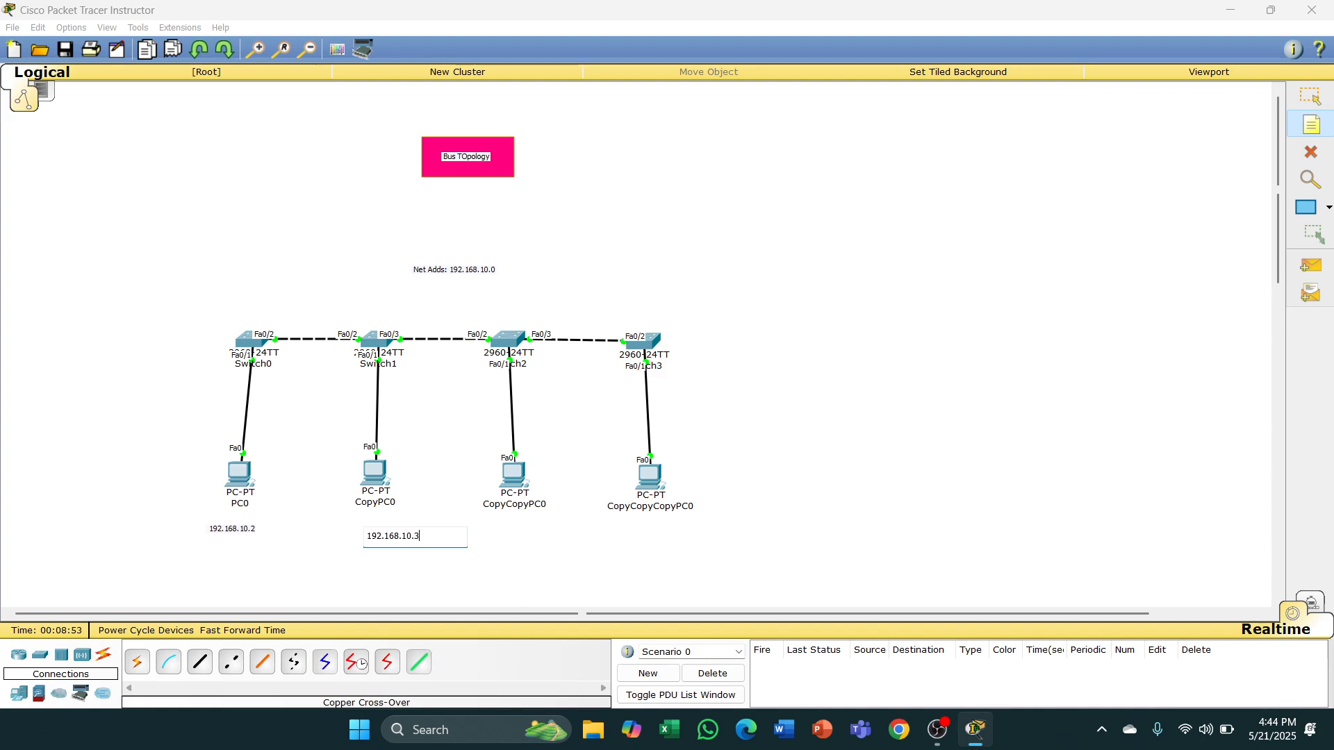
# - Add address notes under the last two PCs: 192.168.10.4 below CopyCopyPC0 and 192.168.10.5 below CopyCopyCopyPC0
pyautogui.click(500, 534)
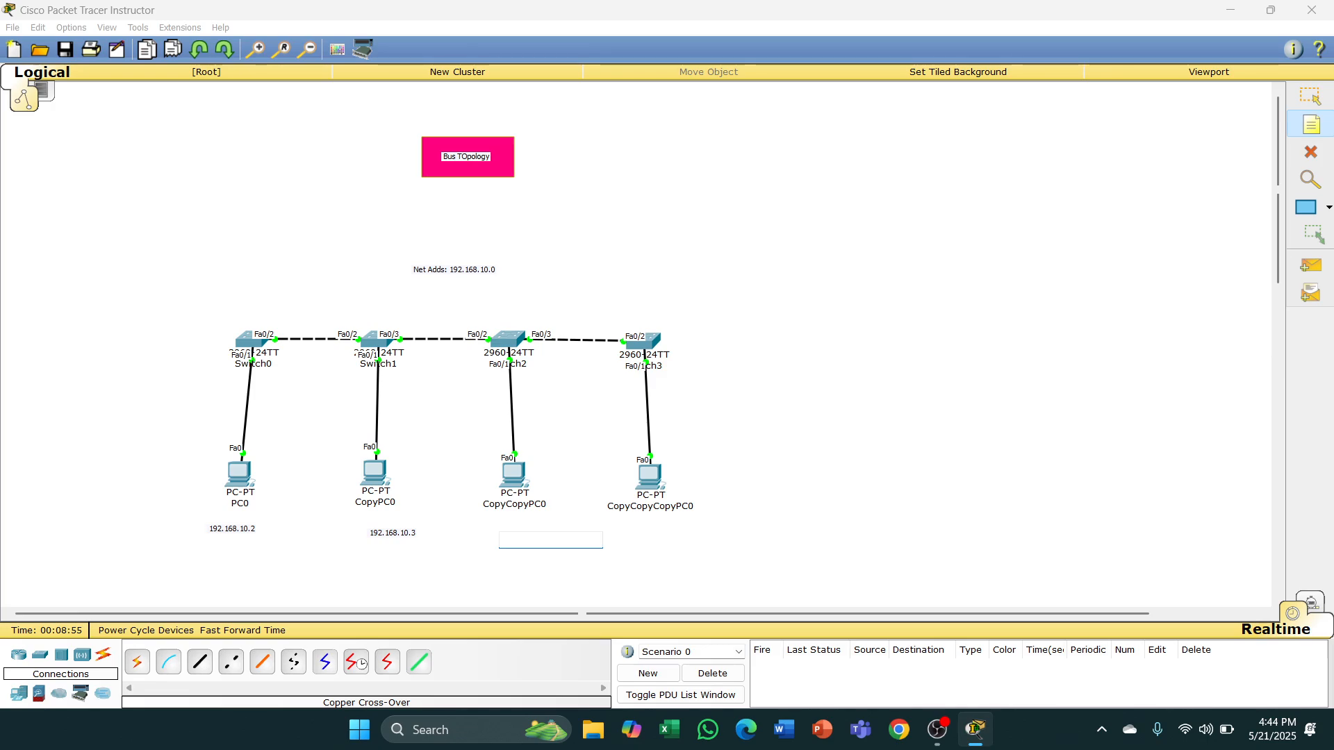
pyautogui.write('192.168.10.0')
pyautogui.click(653, 537)
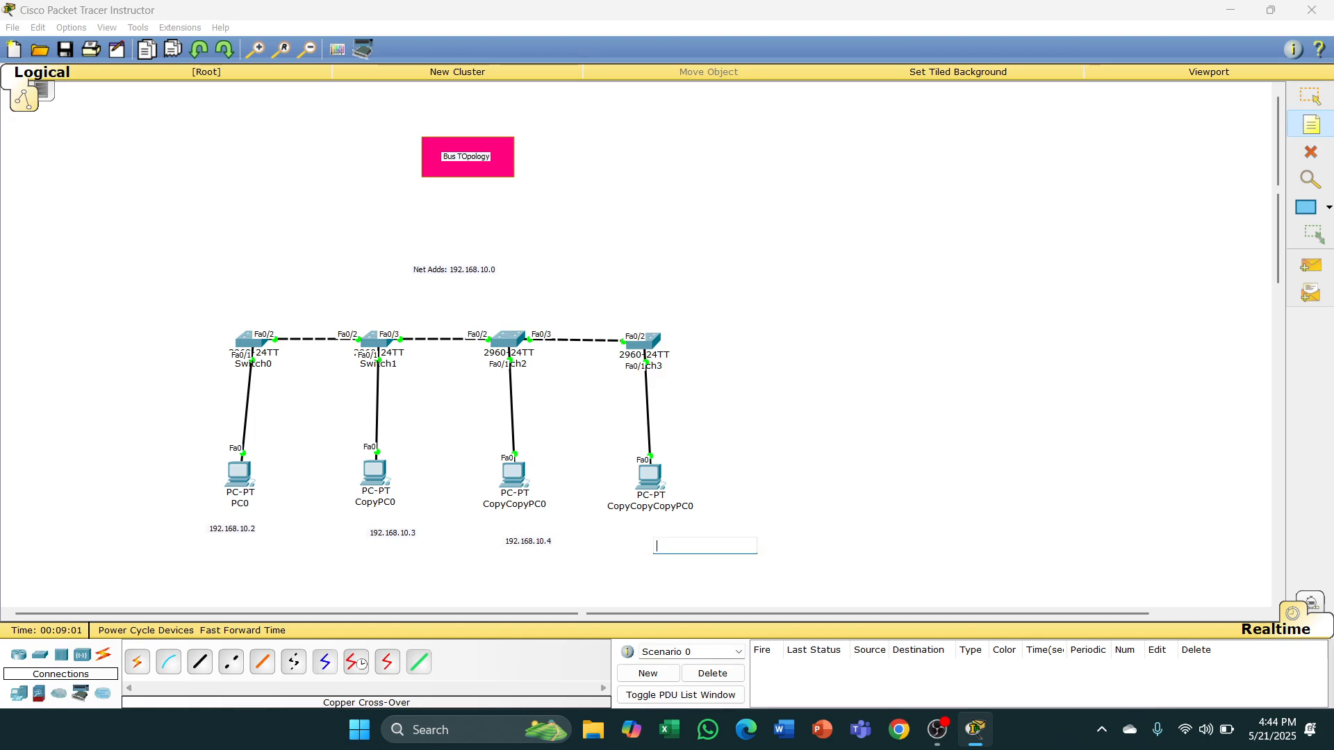
pyautogui.write('192.168.10.0')
pyautogui.write('5')
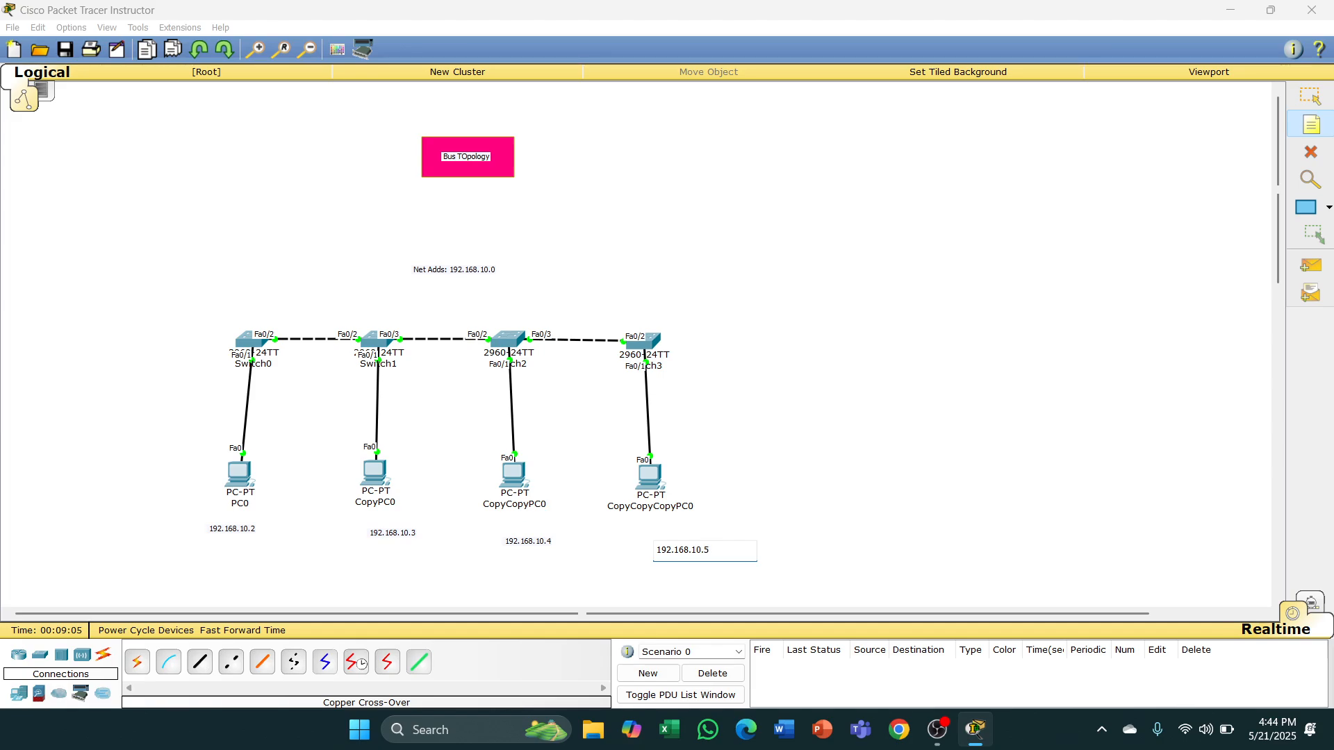
# - Reposition the four IP address notes so each sits centred directly beneath its PC's label
pyautogui.click(1310, 96)
pyautogui.moveTo(688, 549); pyautogui.dragTo(664, 537)
pyautogui.moveTo(524, 545); pyautogui.dragTo(509, 534)
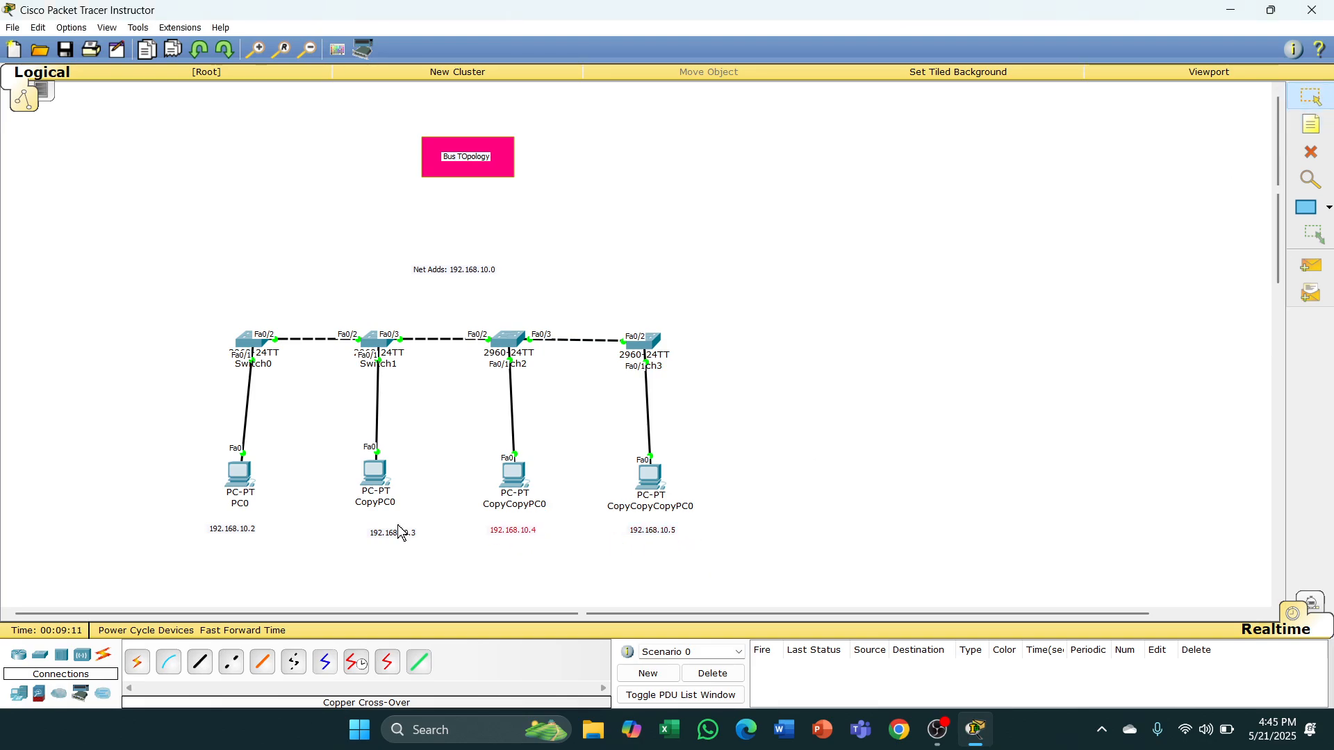
pyautogui.moveTo(397, 537); pyautogui.dragTo(386, 532)
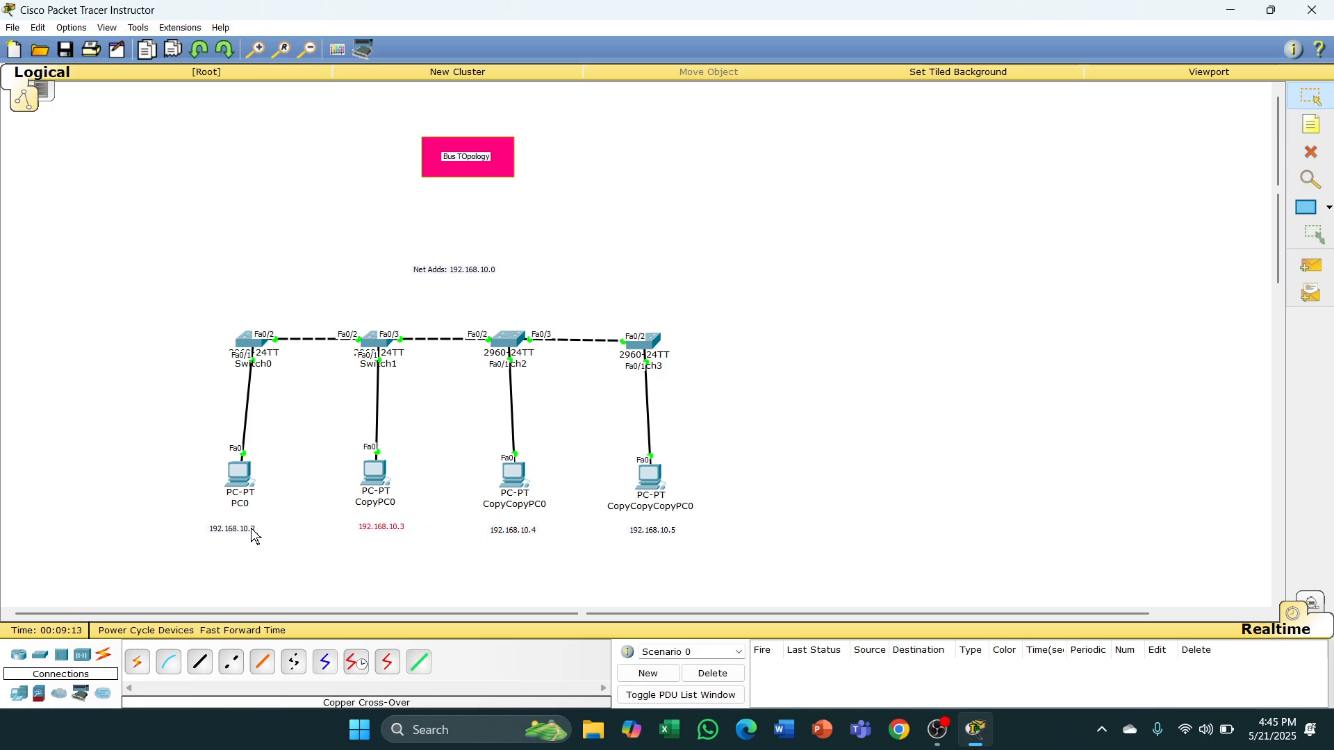
pyautogui.moveTo(252, 535); pyautogui.dragTo(255, 531)
# - Configure PC0 with the static IP address 192.168.10.2 and subnet mask 255.255.255.0
pyautogui.moveTo(240, 474)
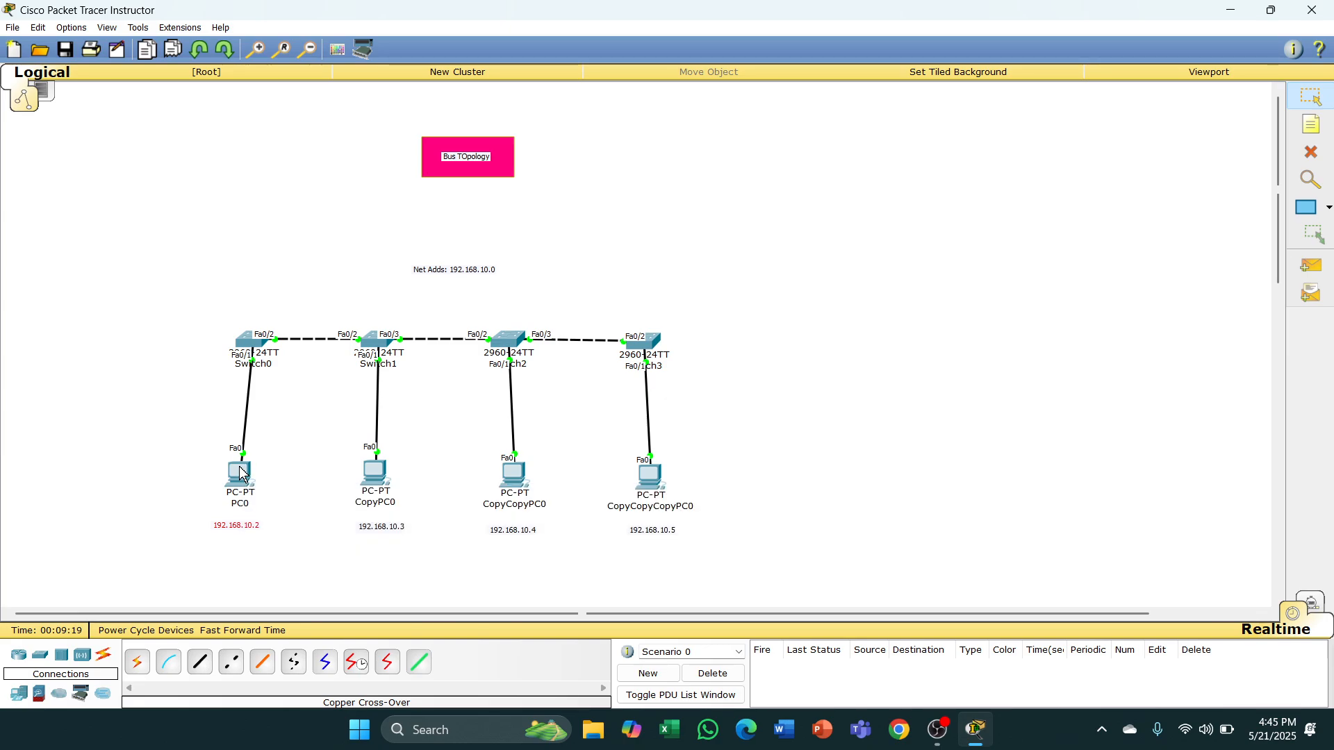
pyautogui.click(241, 473)
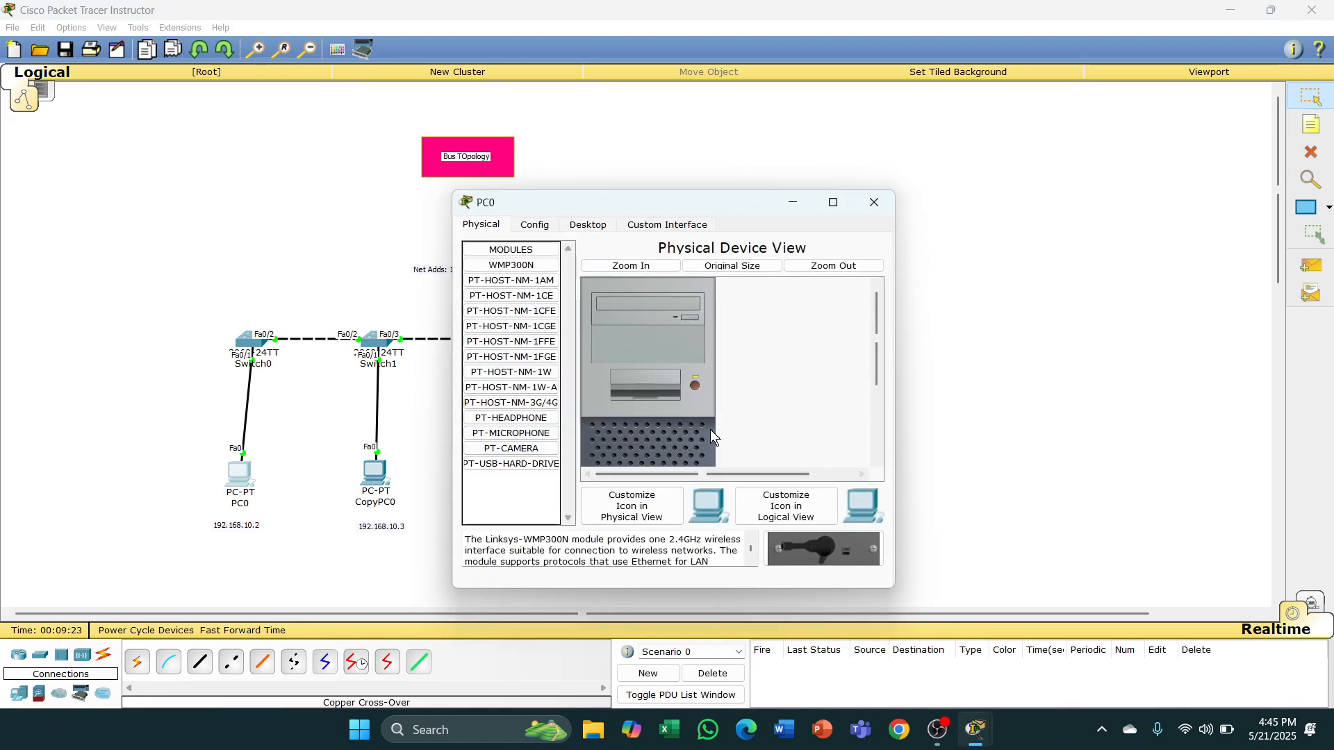
pyautogui.click(588, 227)
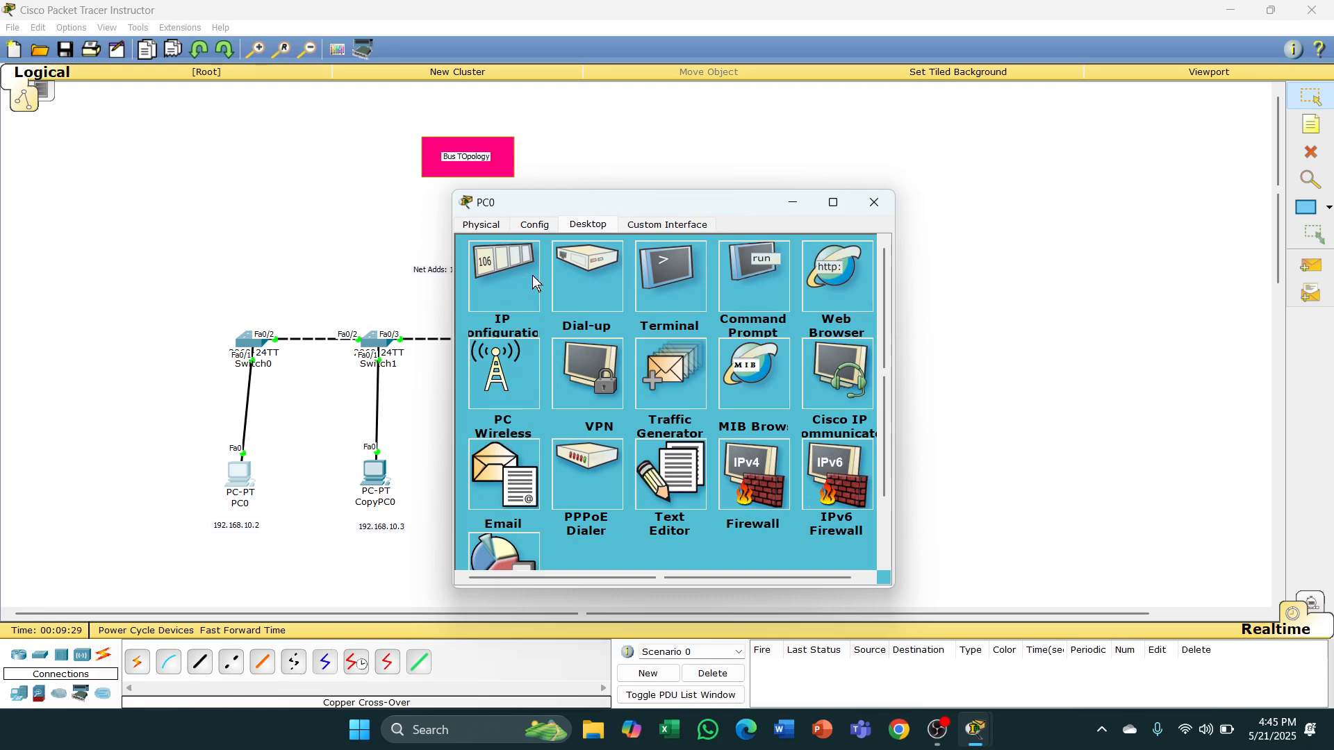
pyautogui.click(508, 276)
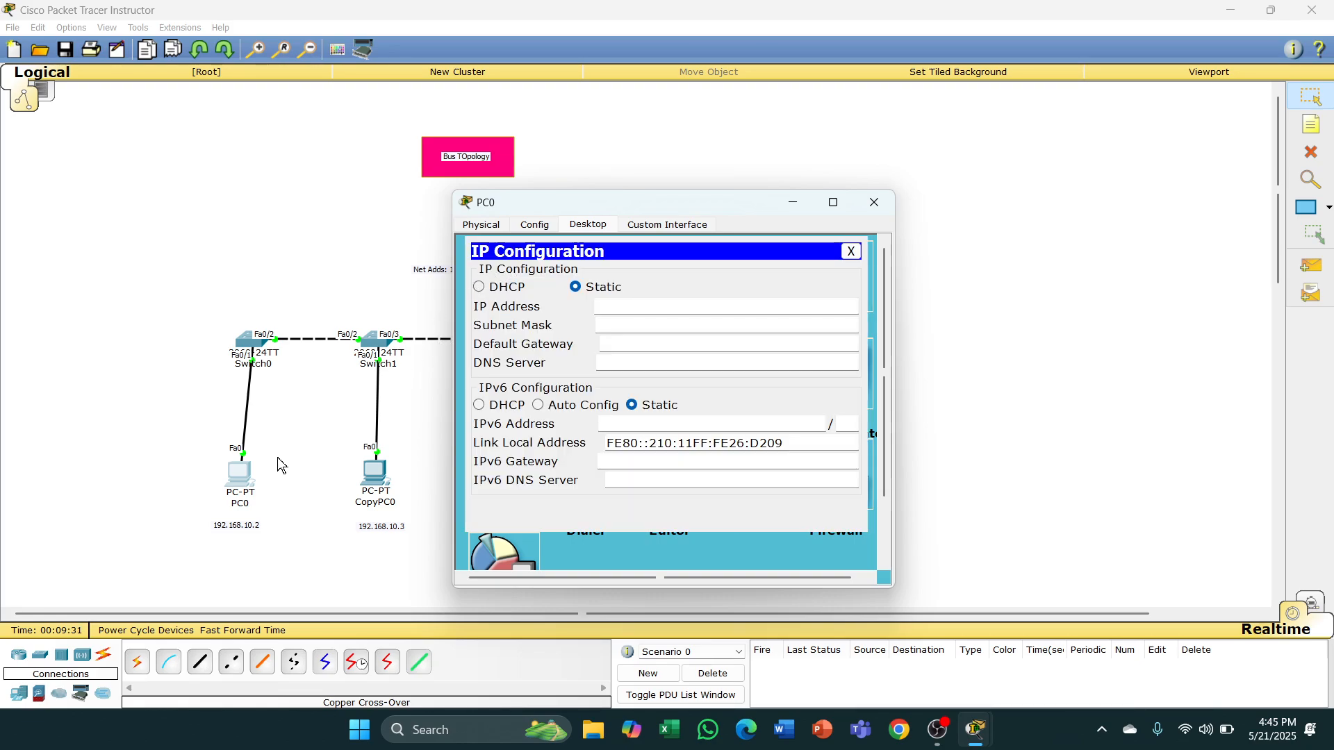
pyautogui.click(597, 310)
pyautogui.write('192.168.10.2')
pyautogui.click(620, 326)
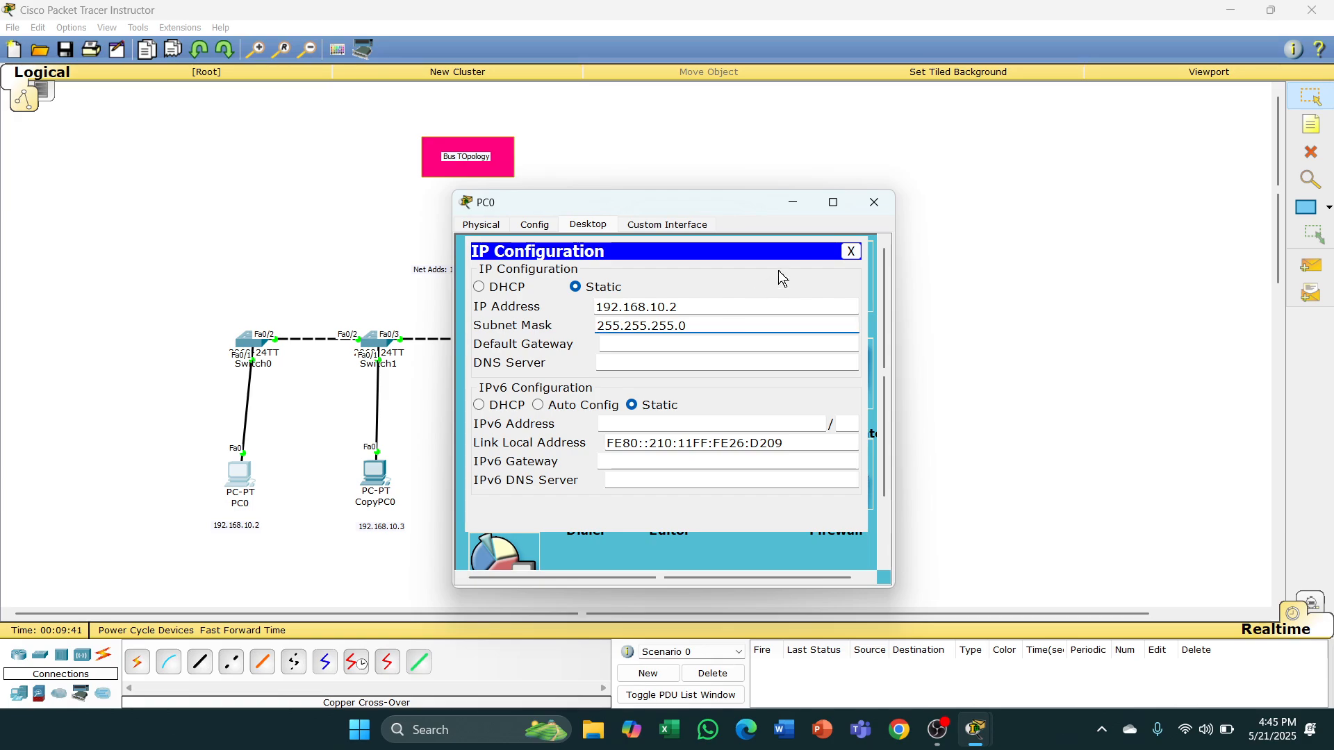
pyautogui.click(871, 206)
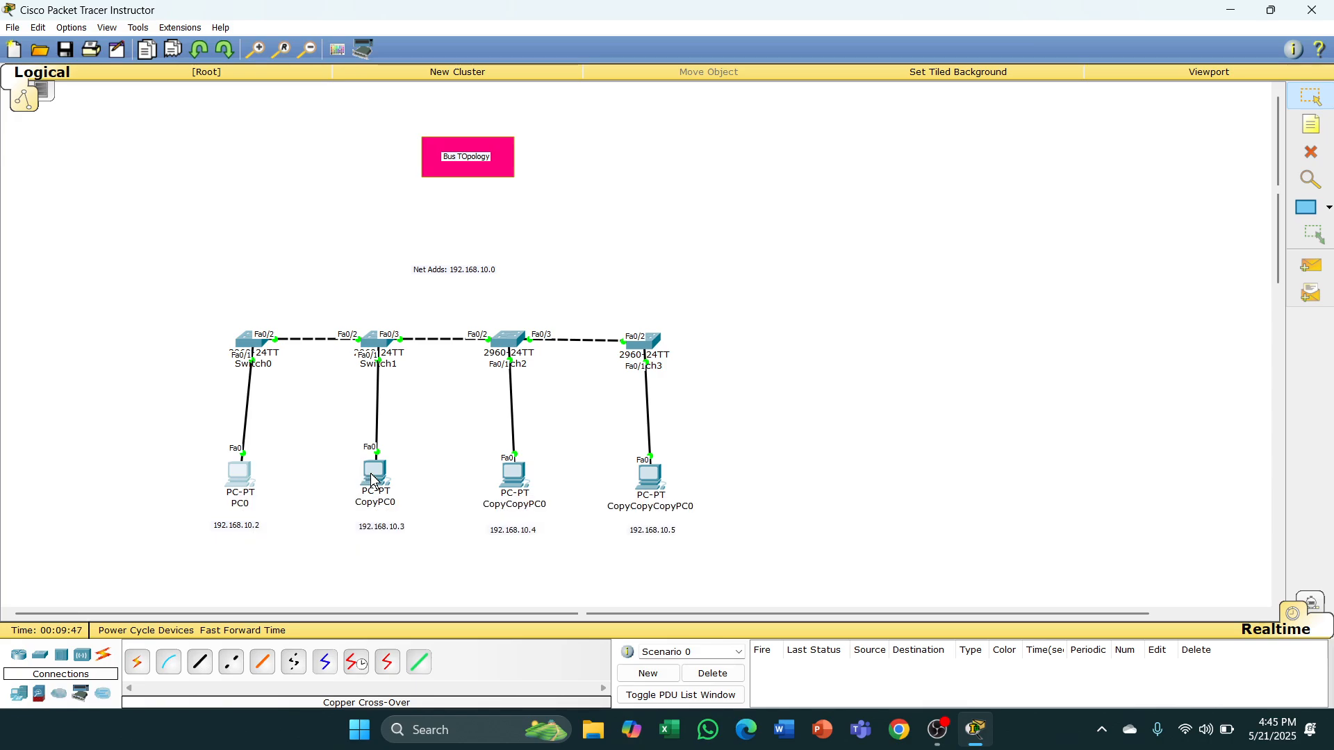
# - Configure CopyPC0 with the static IP address 192.168.10.3 and subnet mask 255.255.255.0
pyautogui.moveTo(373, 479)
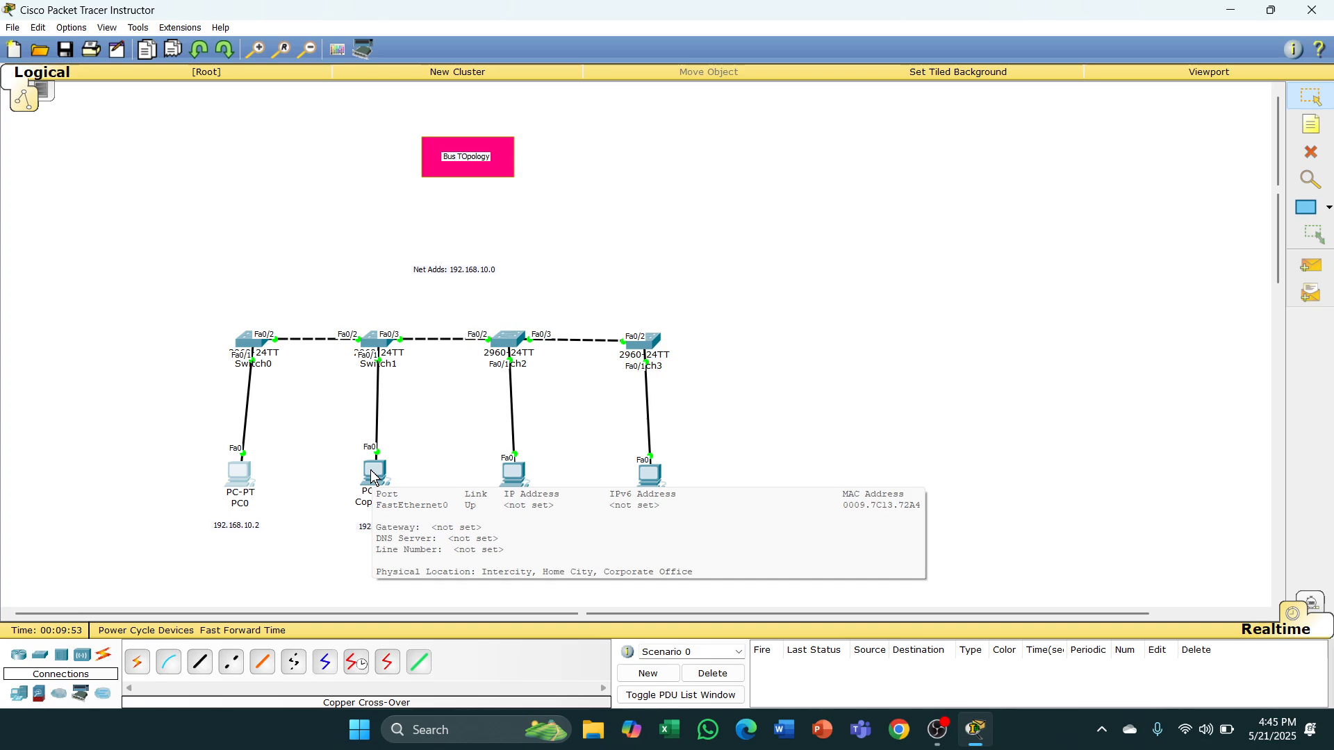
pyautogui.doubleClick(373, 477)
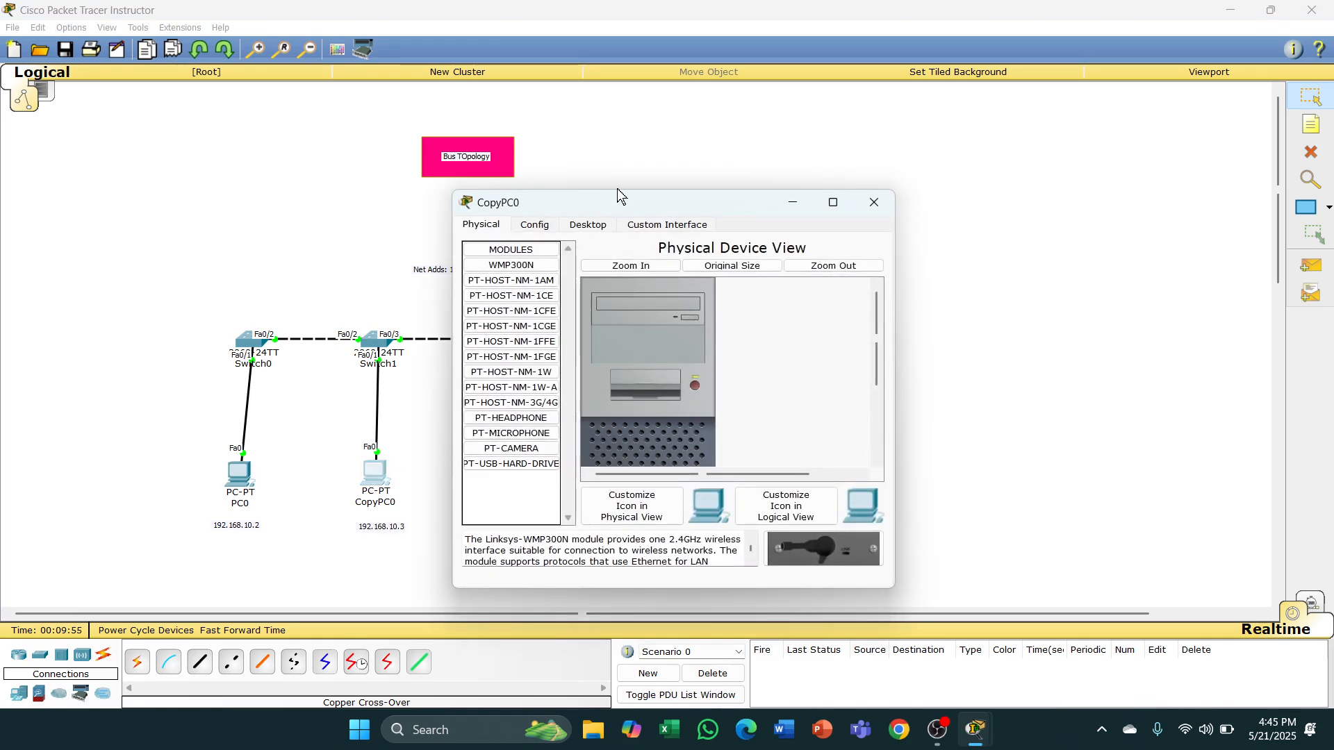
pyautogui.click(587, 225)
pyautogui.click(523, 276)
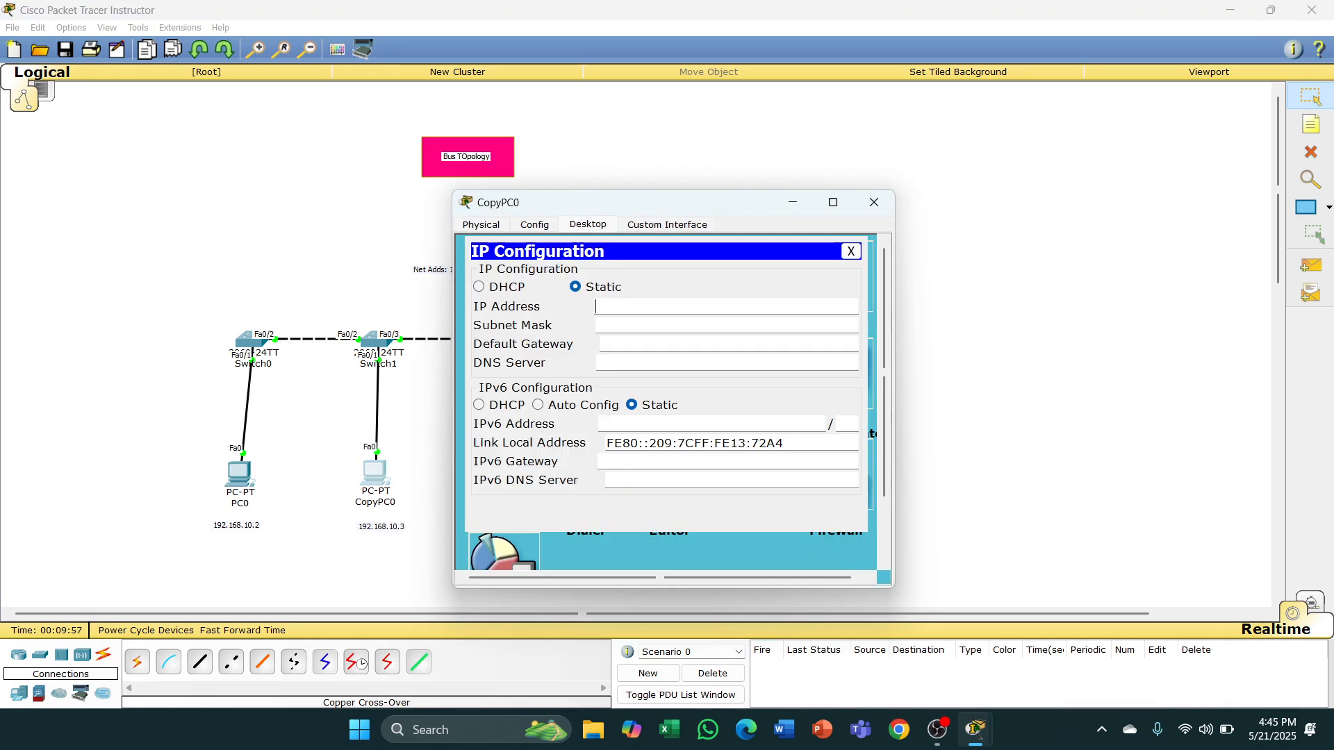
pyautogui.write('192.168.')
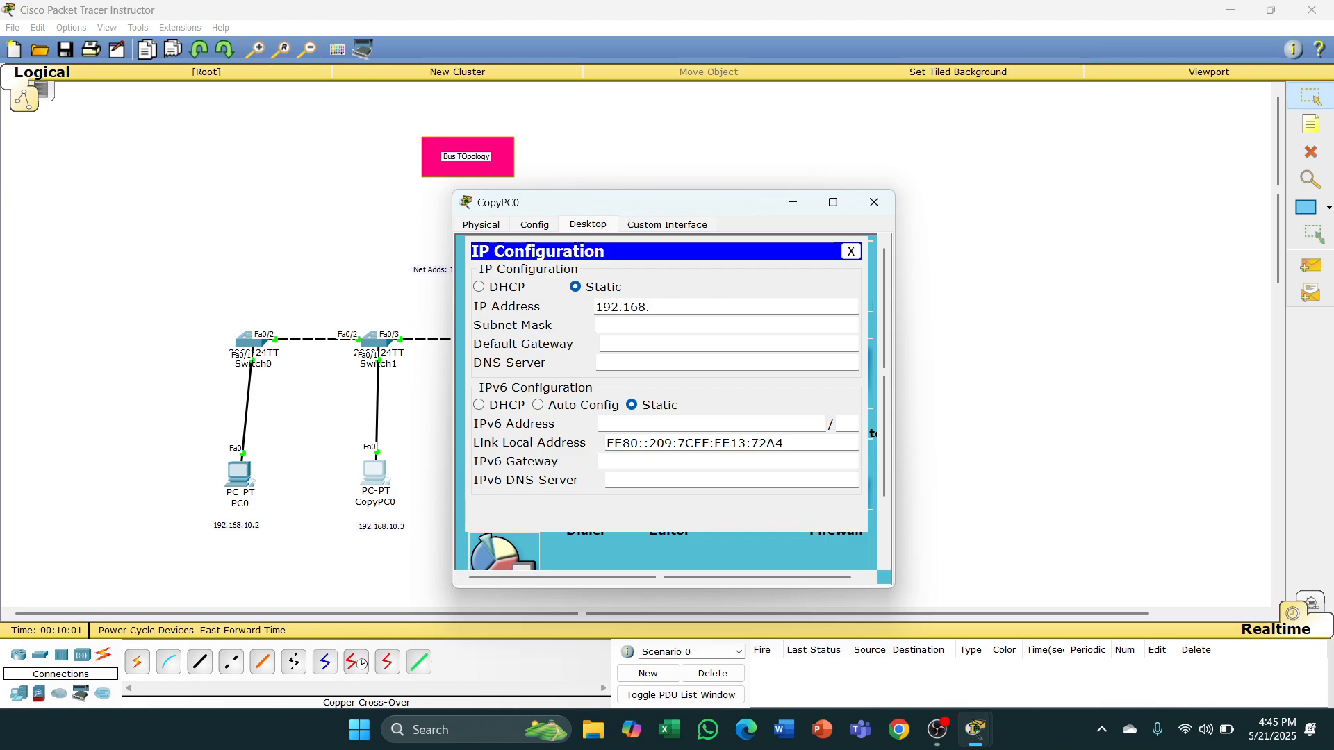
pyautogui.write('10.3')
pyautogui.press('Tab')
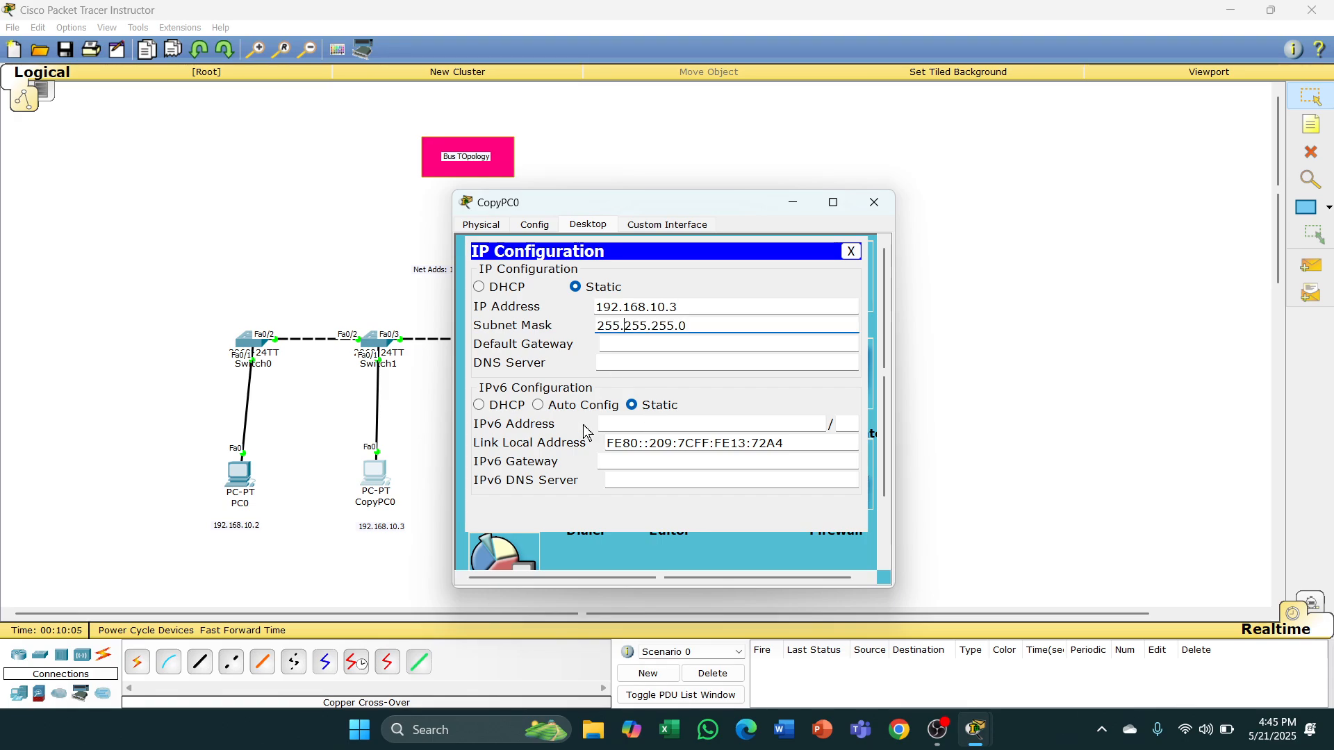
pyautogui.click(886, 203)
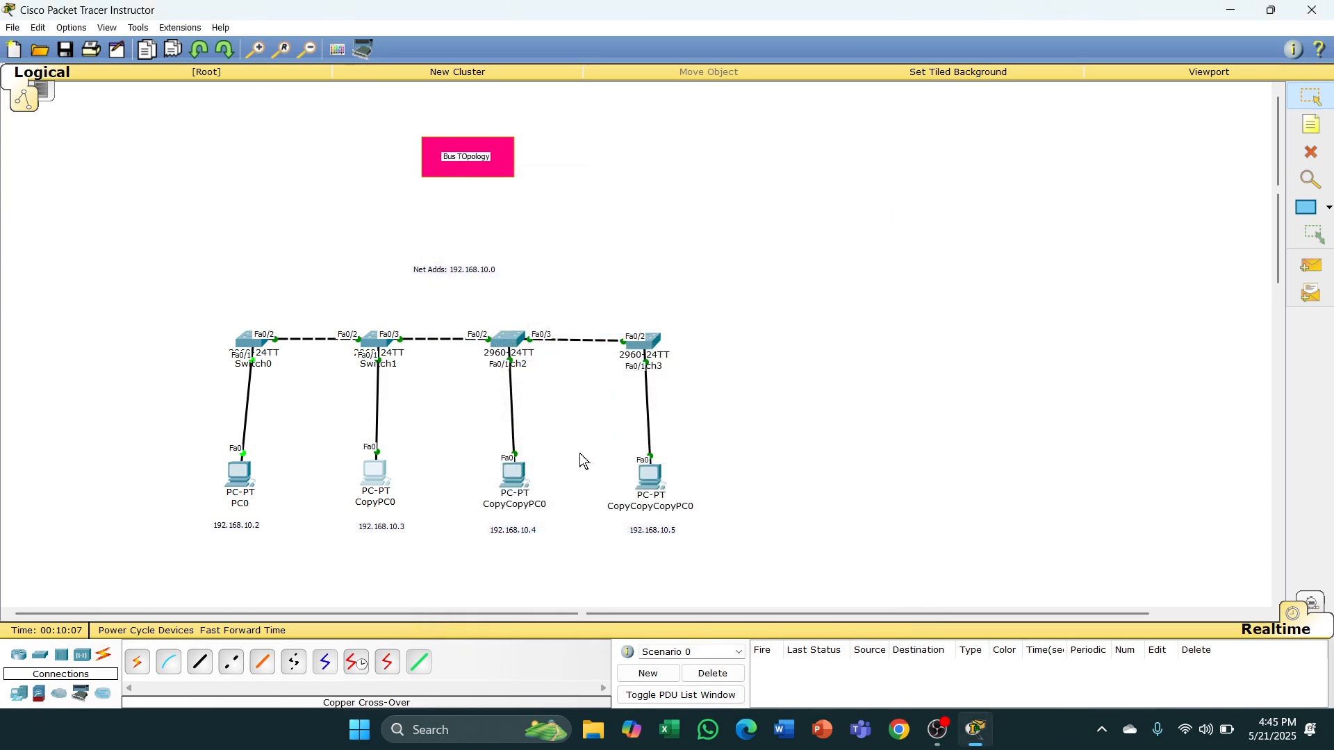
# - Configure CopyCopyPC0 with the static IP address 192.168.10.4 and the default subnet mask
pyautogui.click(521, 480)
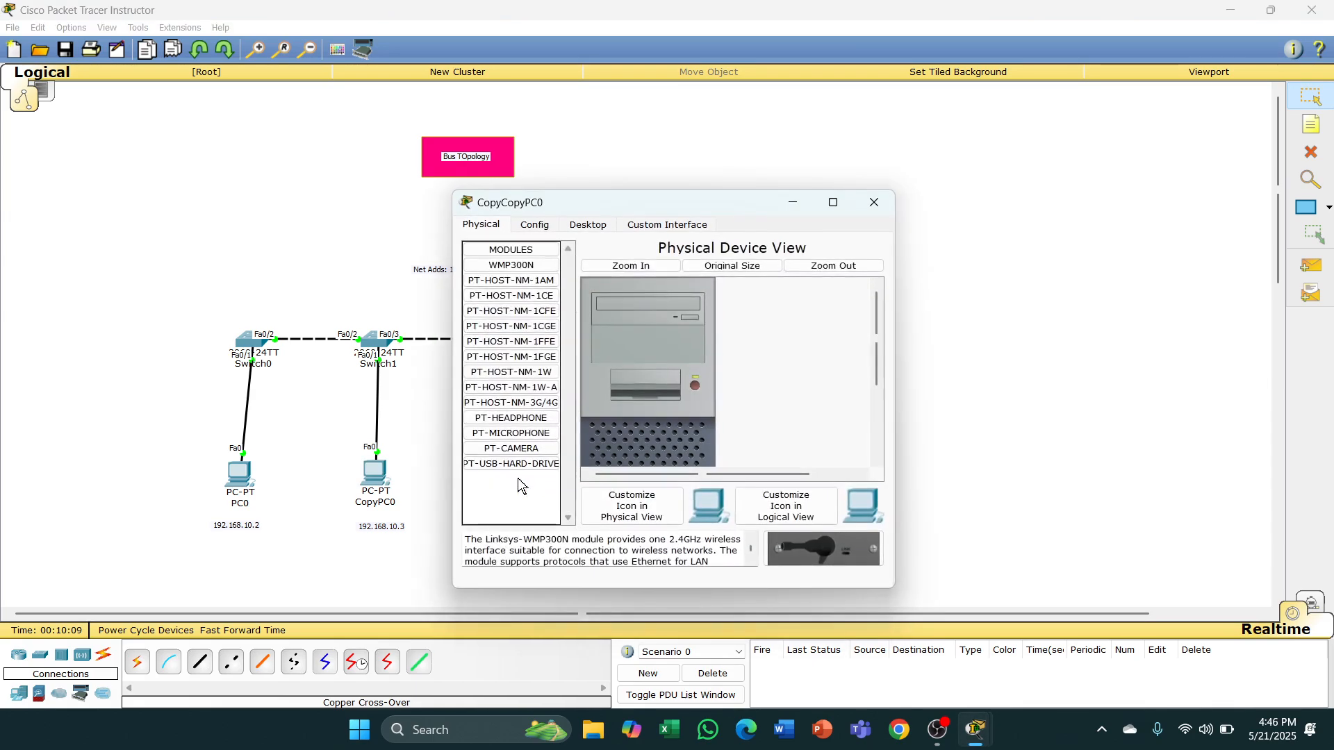
pyautogui.click(577, 224)
pyautogui.click(503, 278)
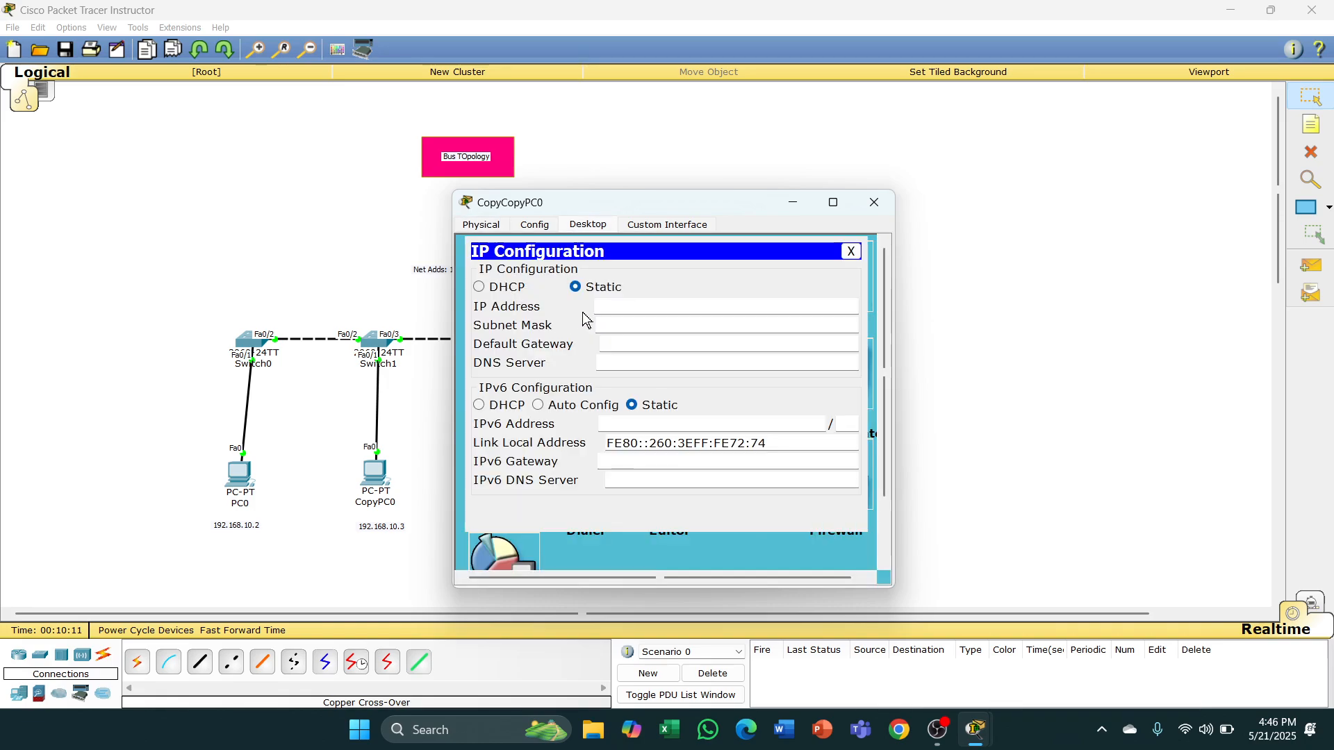
pyautogui.write('192.168.10.0')
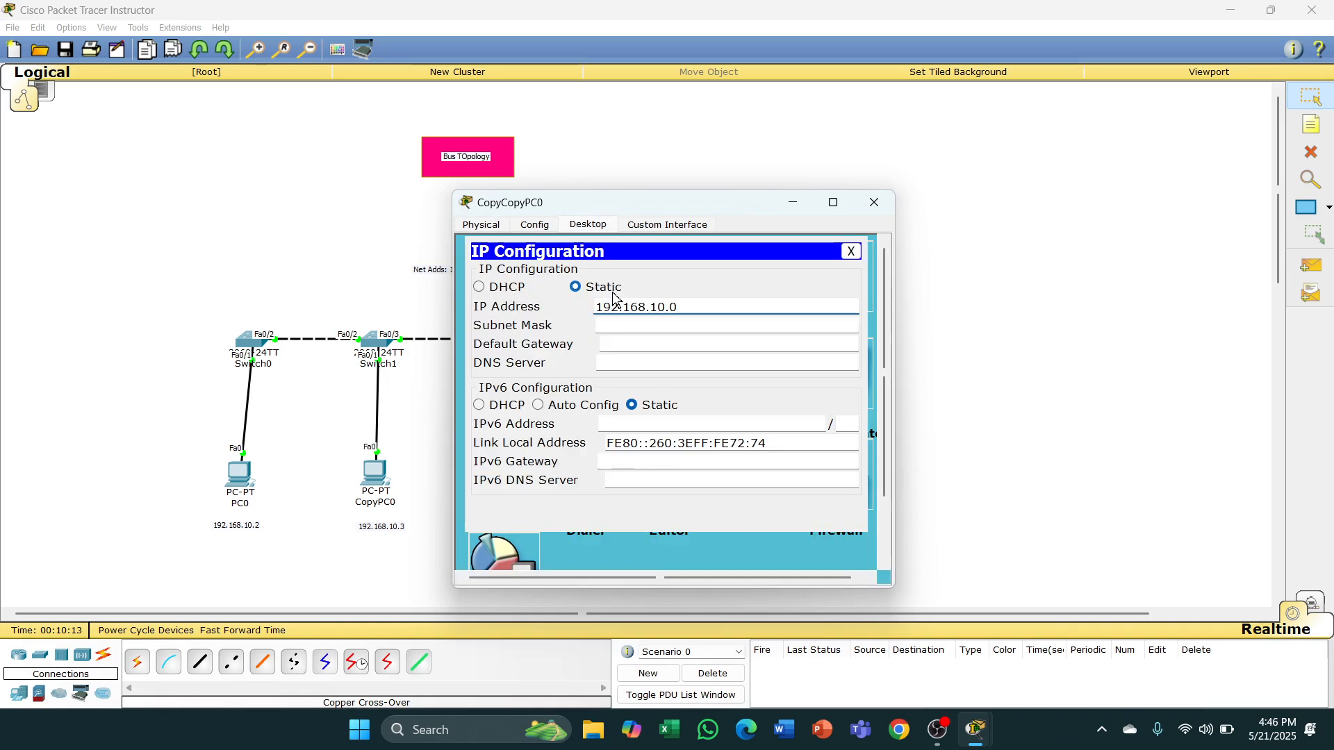
pyautogui.press('BackSpace')
pyautogui.write('4')
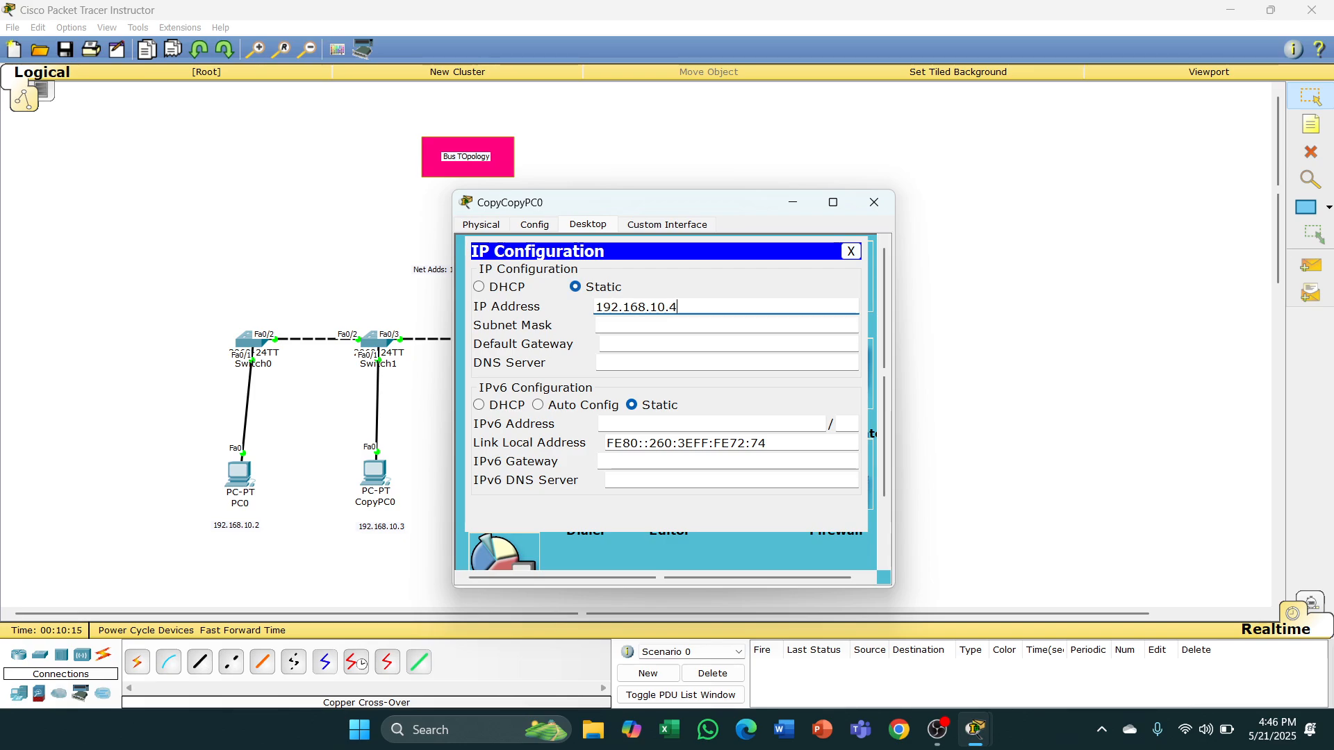
pyautogui.click(634, 325)
pyautogui.click(875, 202)
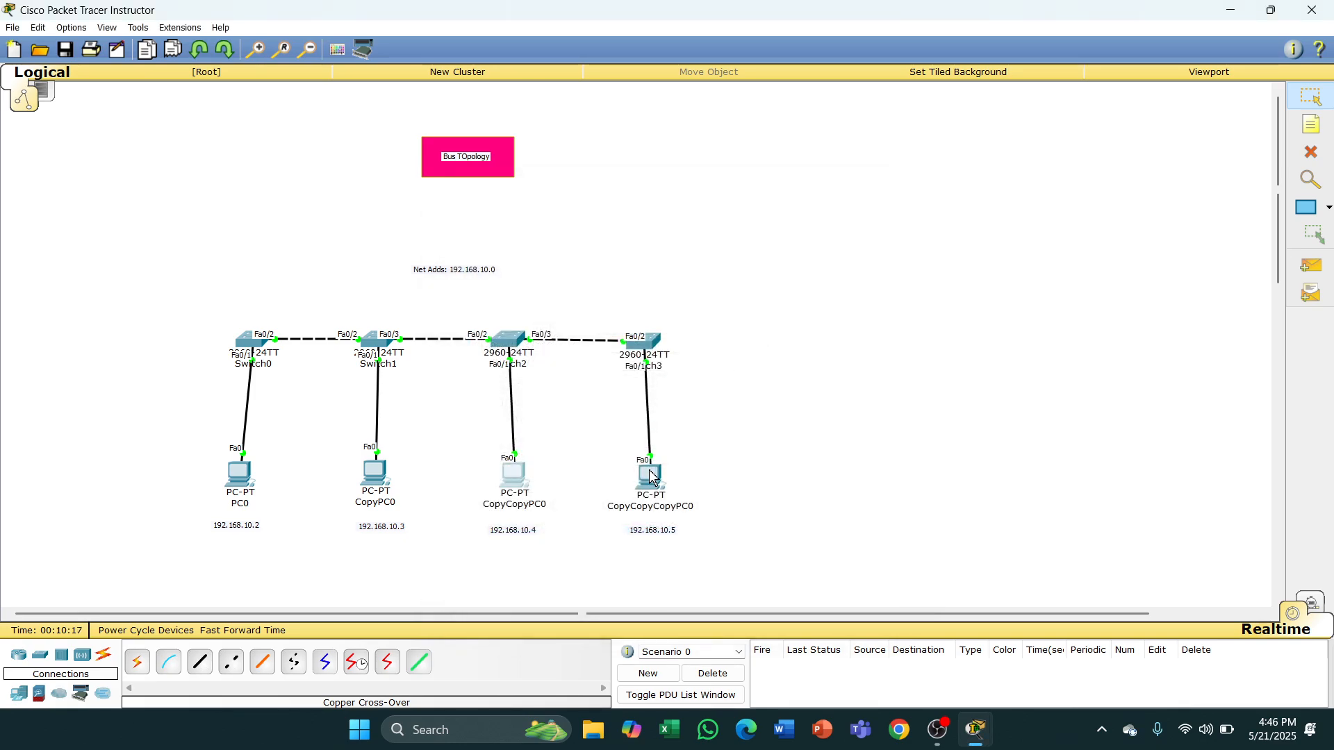
# - Configure CopyCopyCopyPC0 with the static IP address 192.168.10.5 and subnet mask 255.255.255.0, and close its configuration
pyautogui.click(652, 477)
pyautogui.click(587, 225)
pyautogui.click(495, 276)
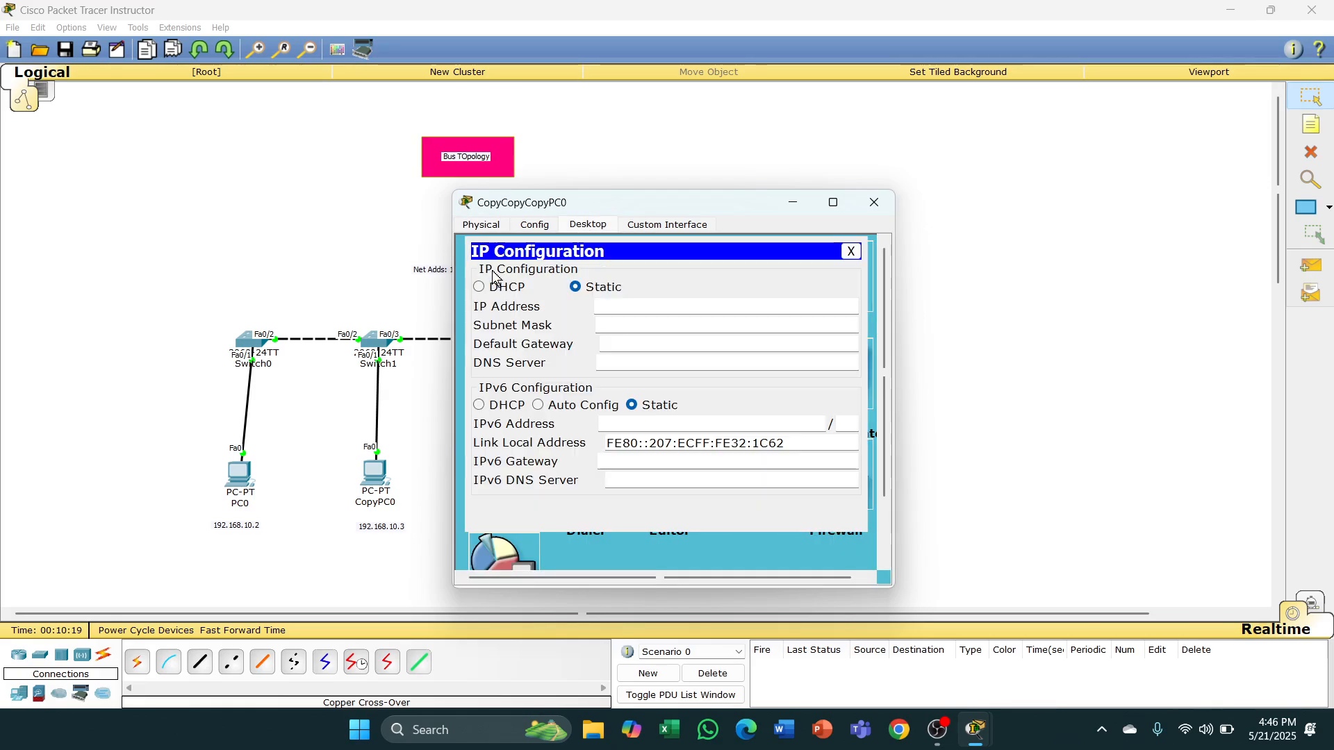
pyautogui.click(612, 306)
pyautogui.write('192.168.10.0')
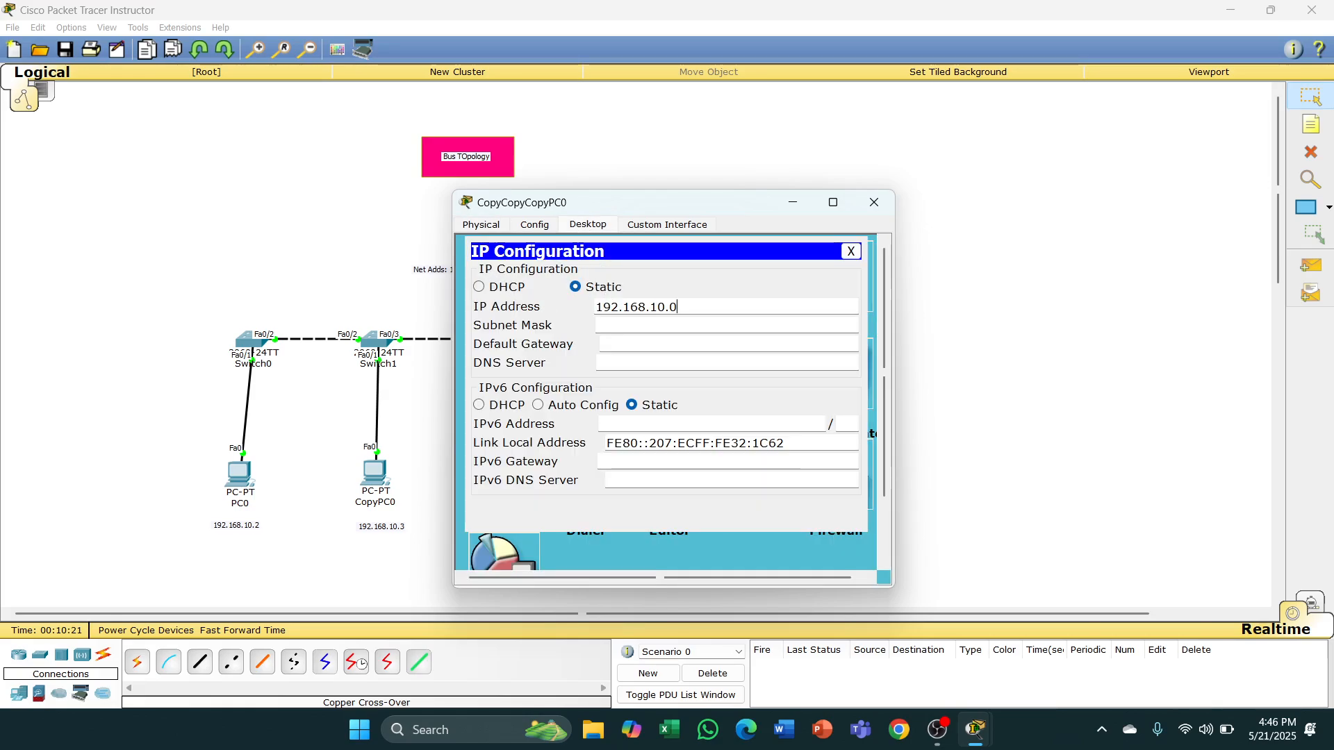
pyautogui.write('5')
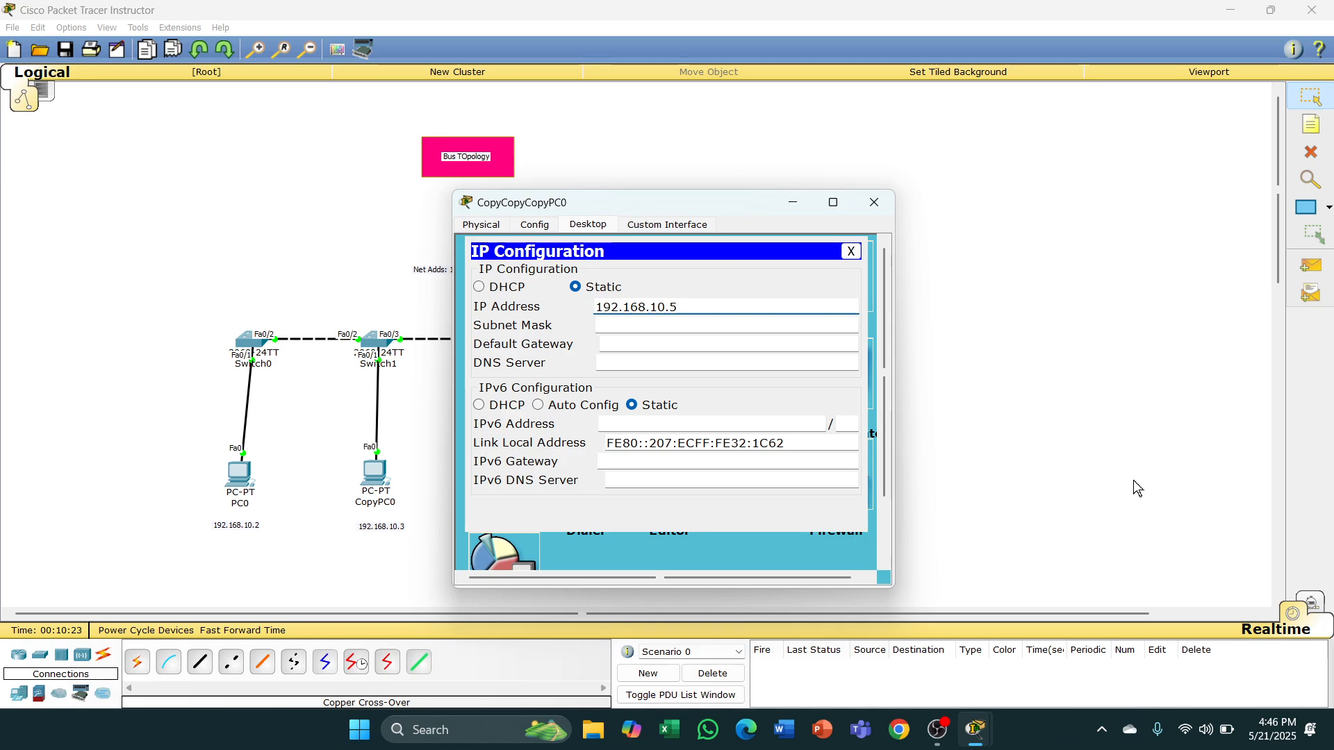
pyautogui.click(639, 326)
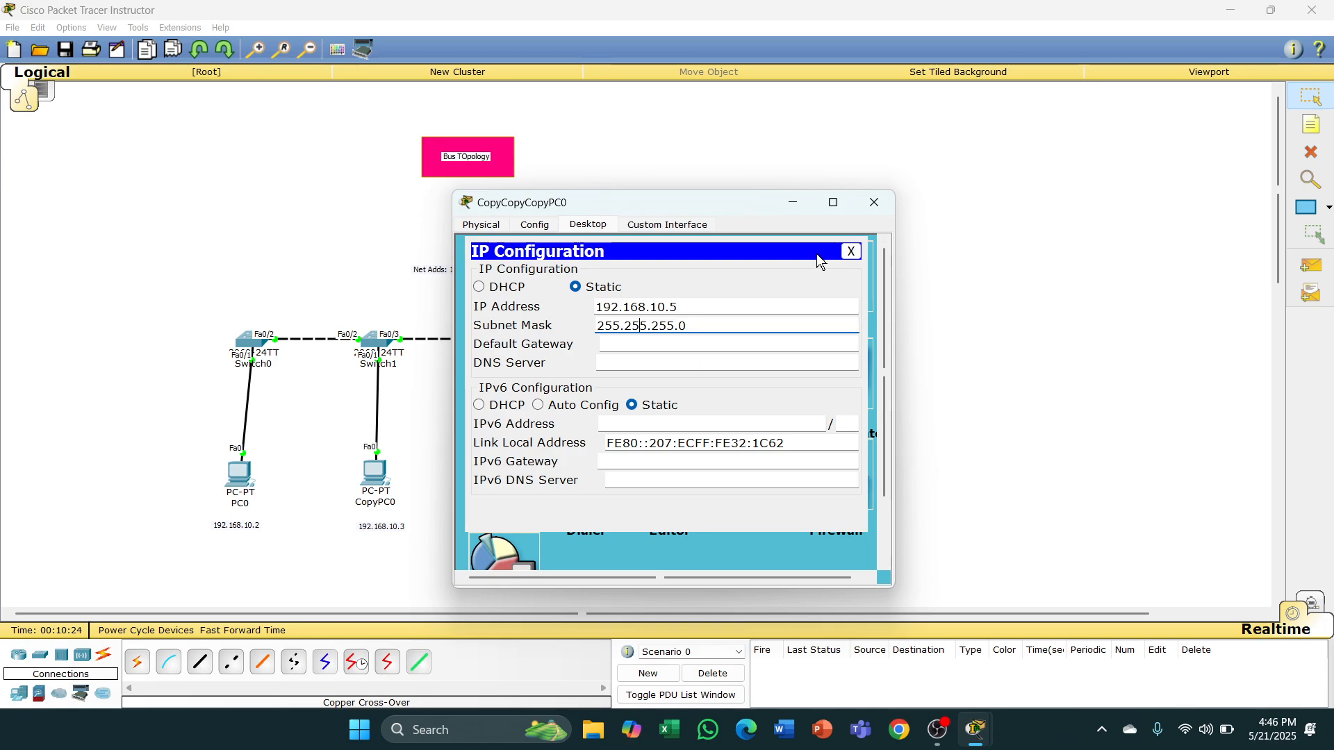
pyautogui.click(793, 205)
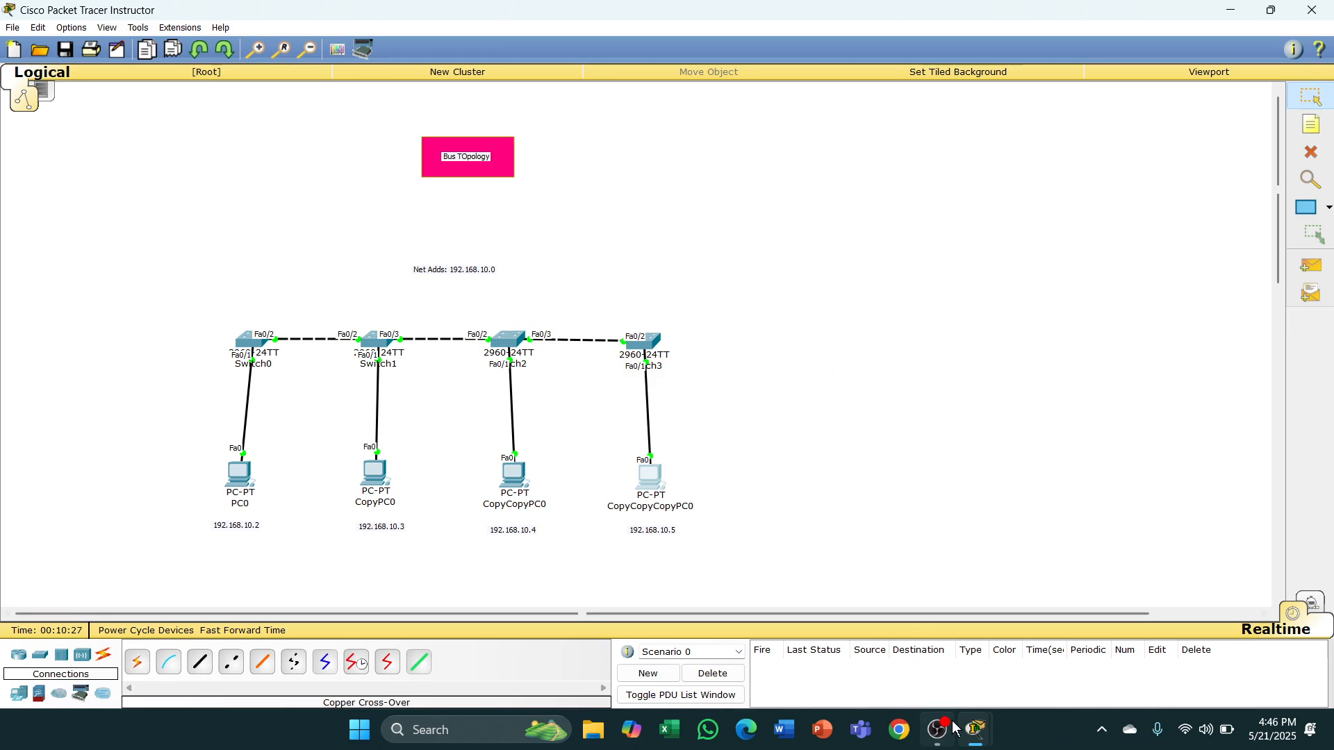
pyautogui.moveTo(973, 729)
pyautogui.click(1018, 650)
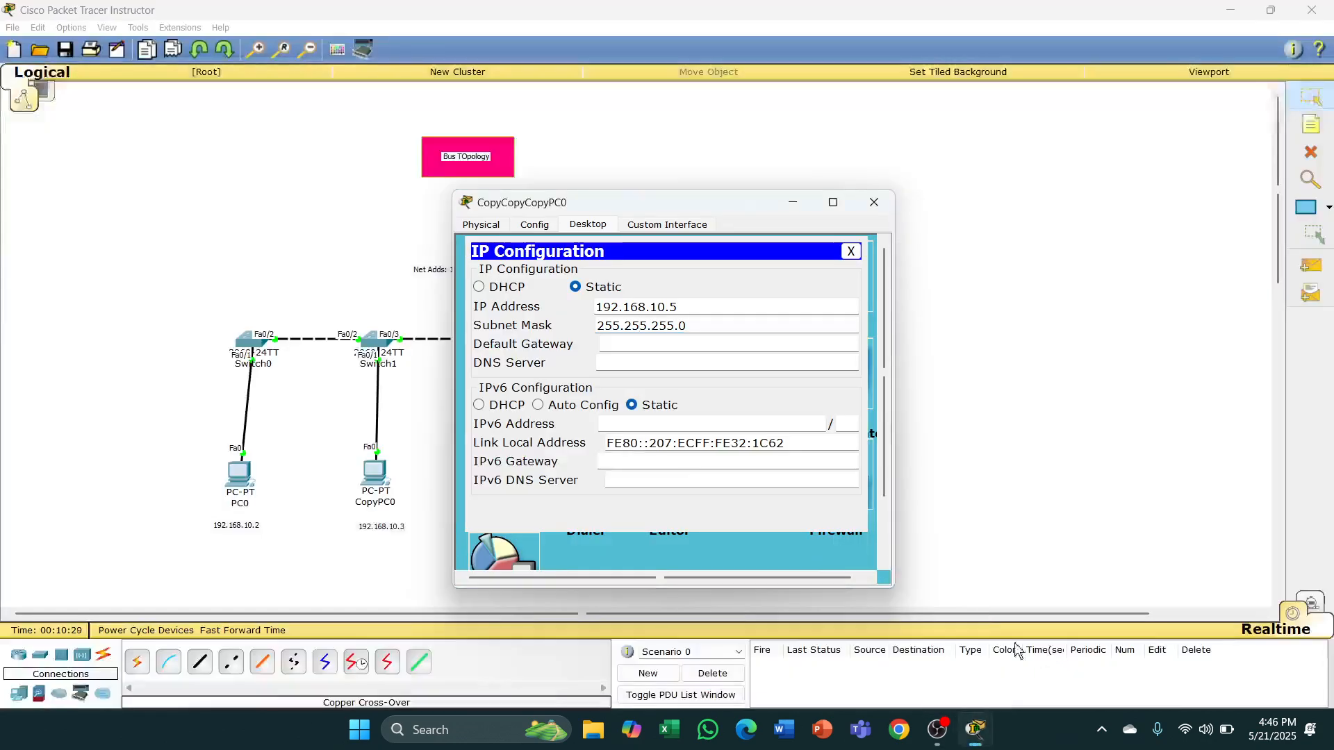
pyautogui.click(874, 203)
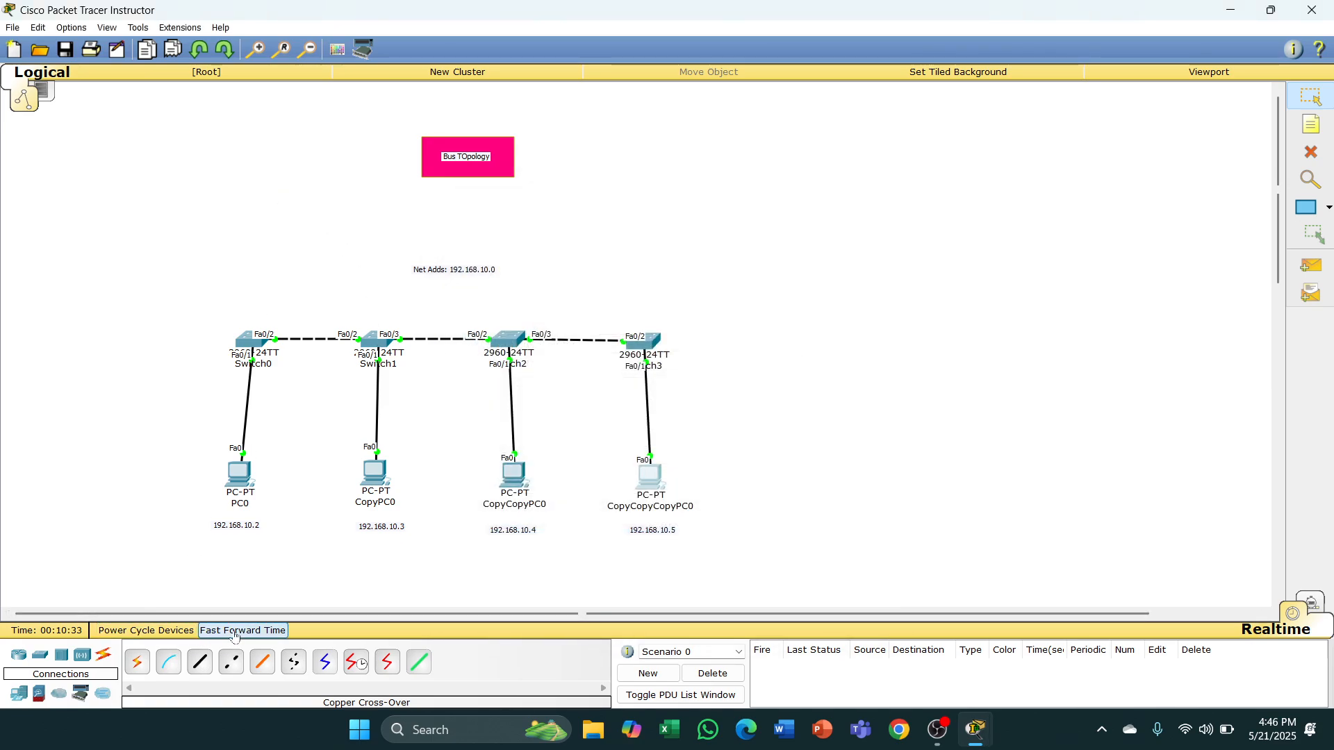
# - Test communication by sending a simple PDU from PC0 to CopyPC0 and a second one to CopyCopyCopyPC0
pyautogui.click(1312, 265)
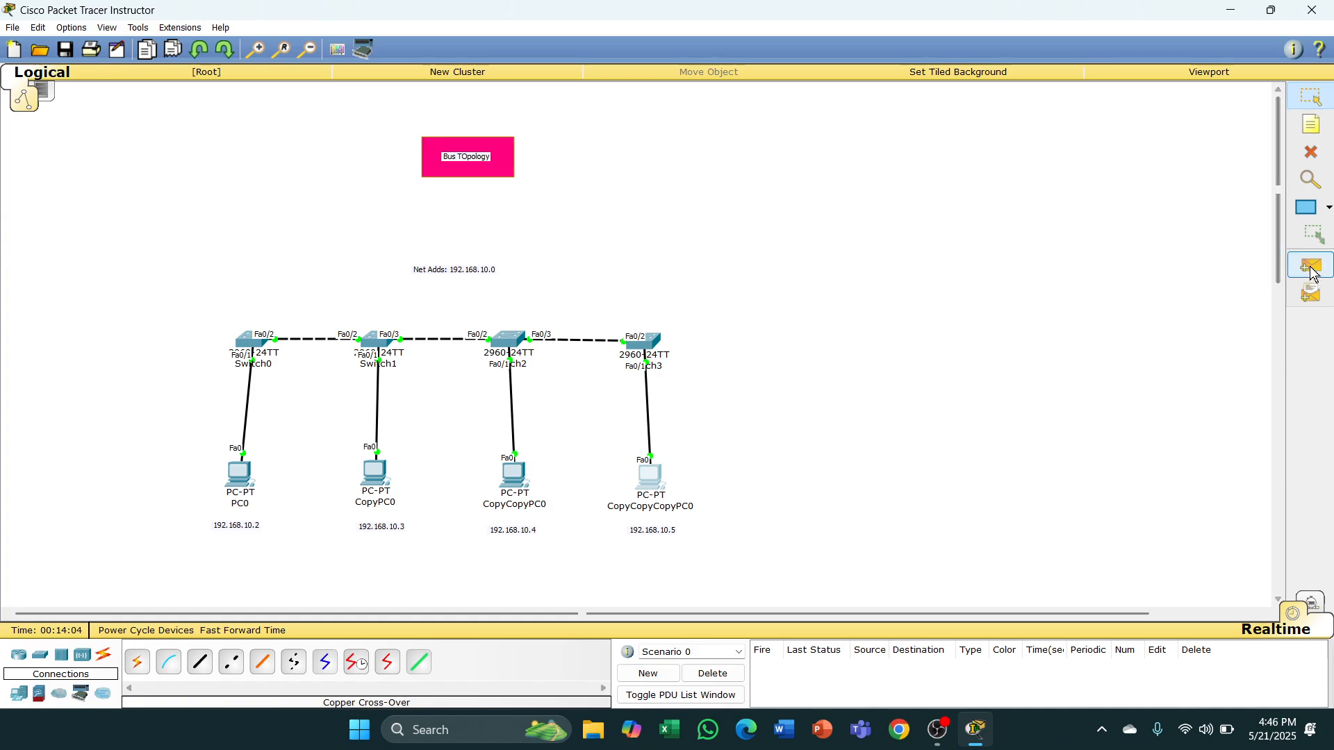
pyautogui.click(248, 490)
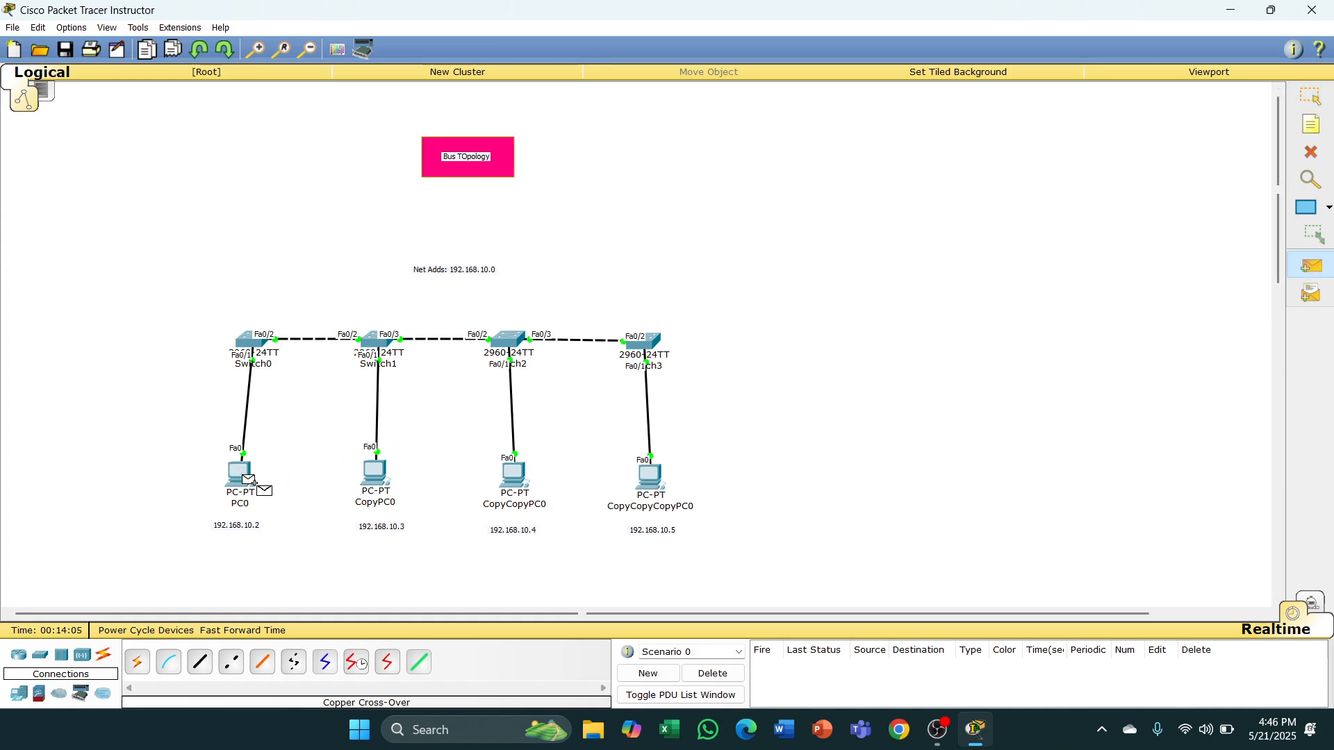
pyautogui.click(374, 473)
pyautogui.click(1311, 266)
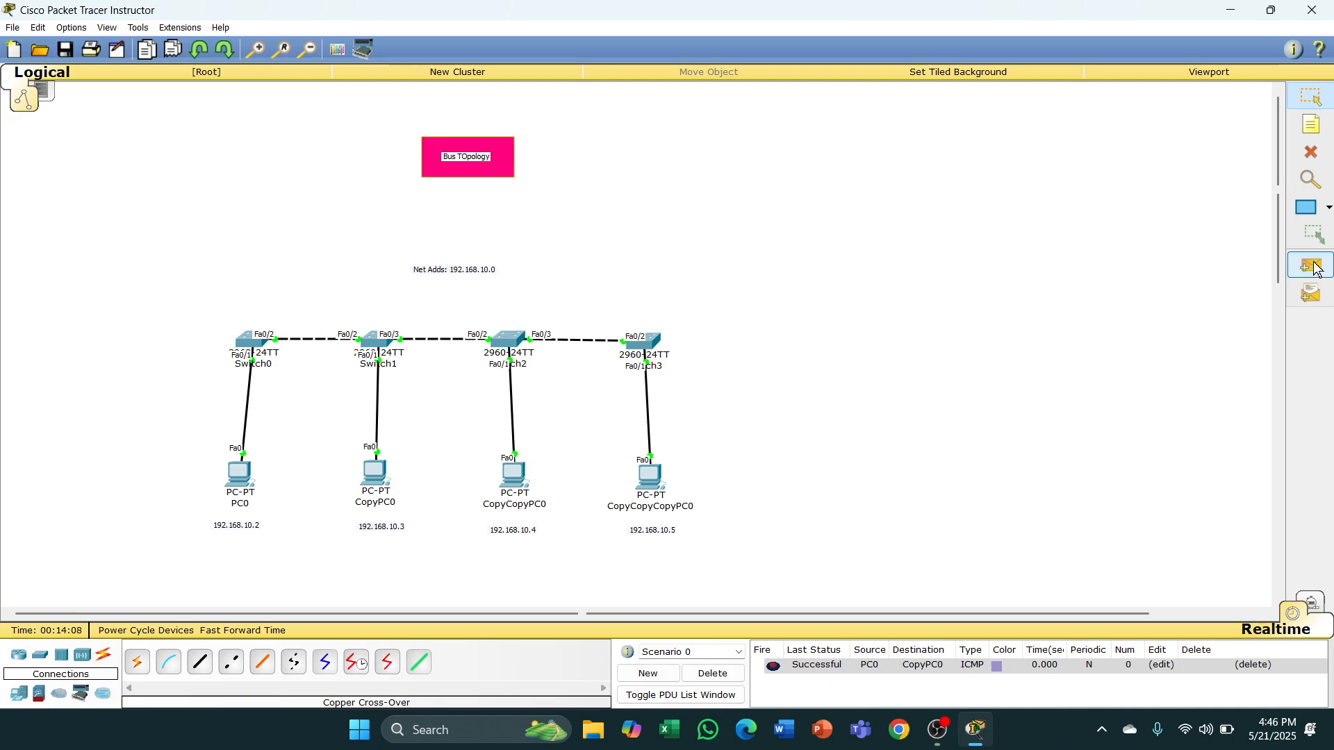
pyautogui.click(645, 487)
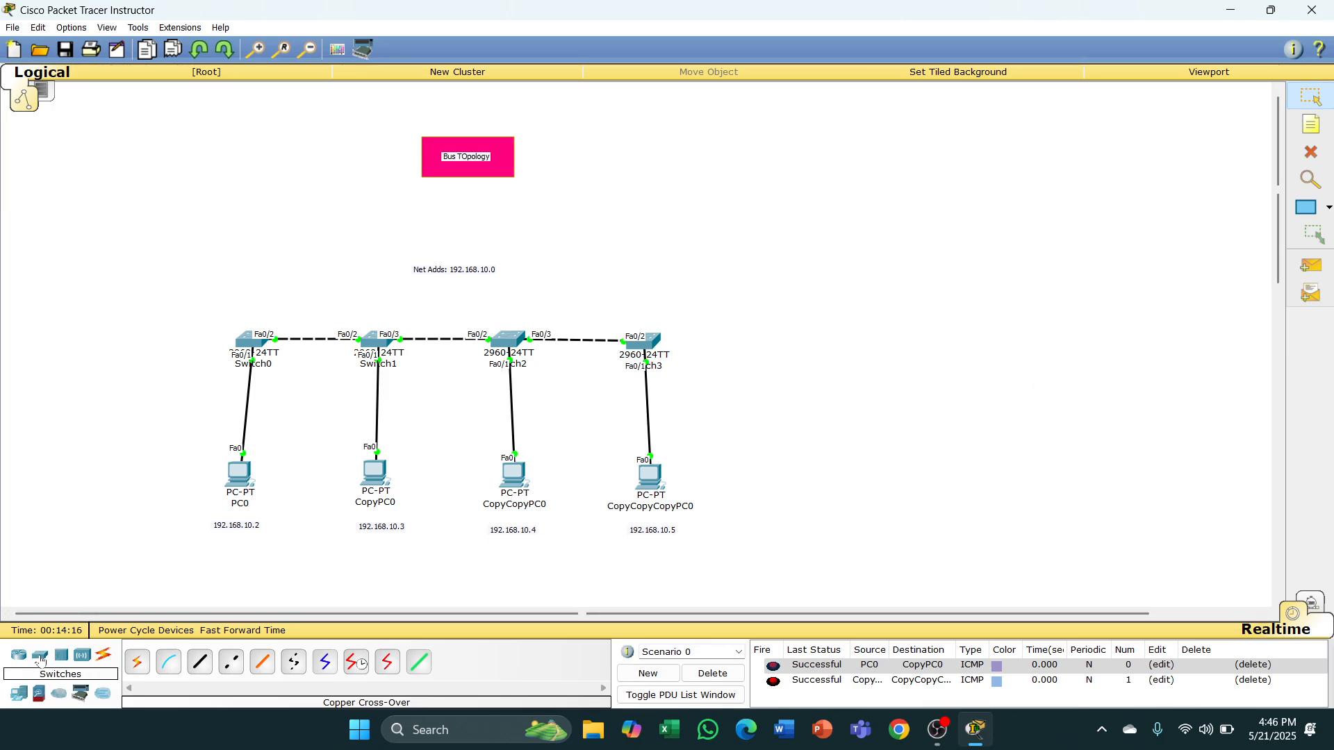
pyautogui.click(19, 656)
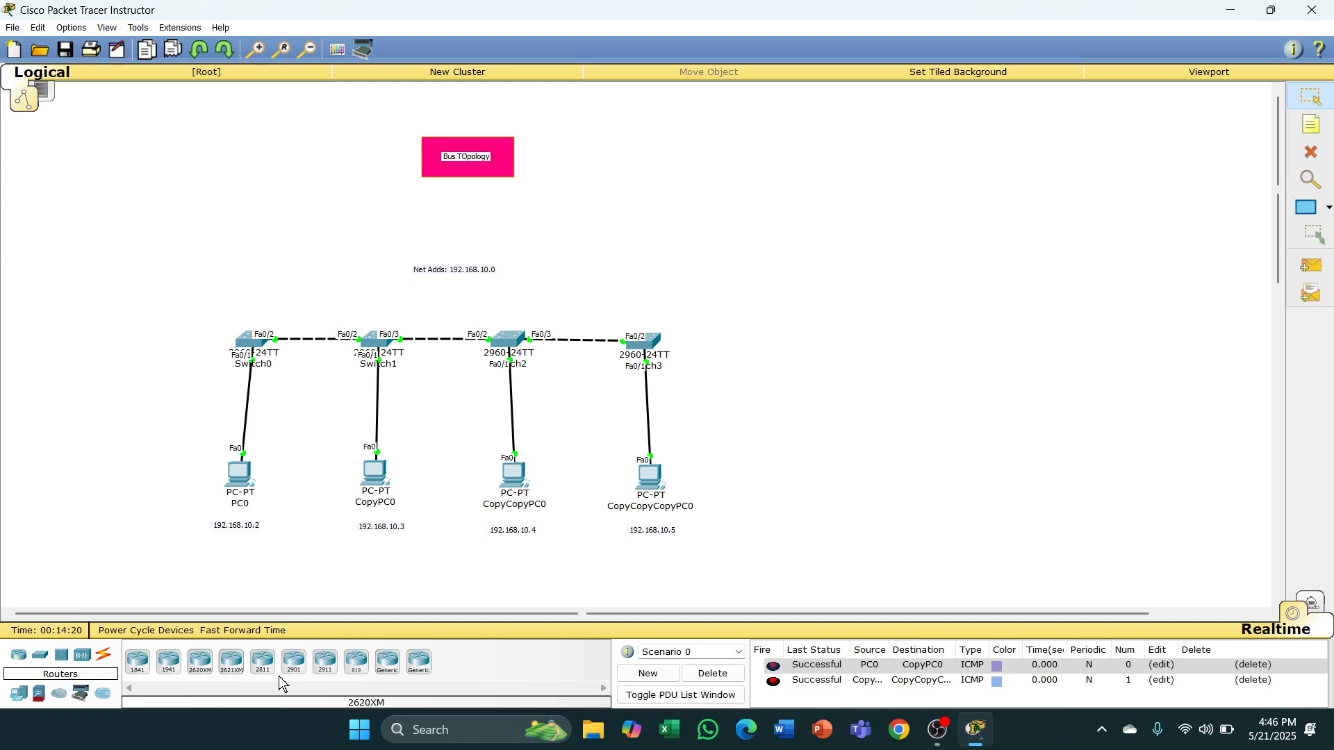
pyautogui.click(39, 655)
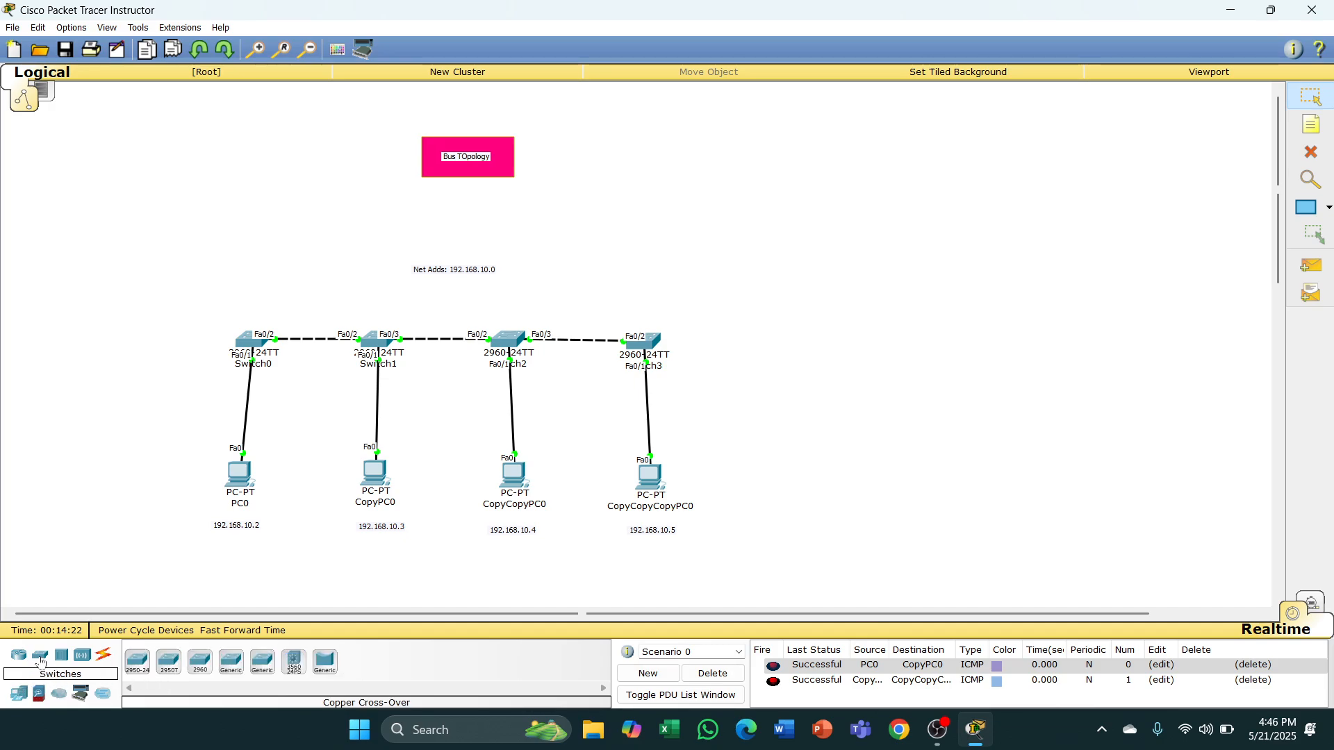
# - Place a 2960 switch to the right of the bus network and arrange five PCs around it in a star layout
pyautogui.moveTo(206, 668); pyautogui.dragTo(875, 347)
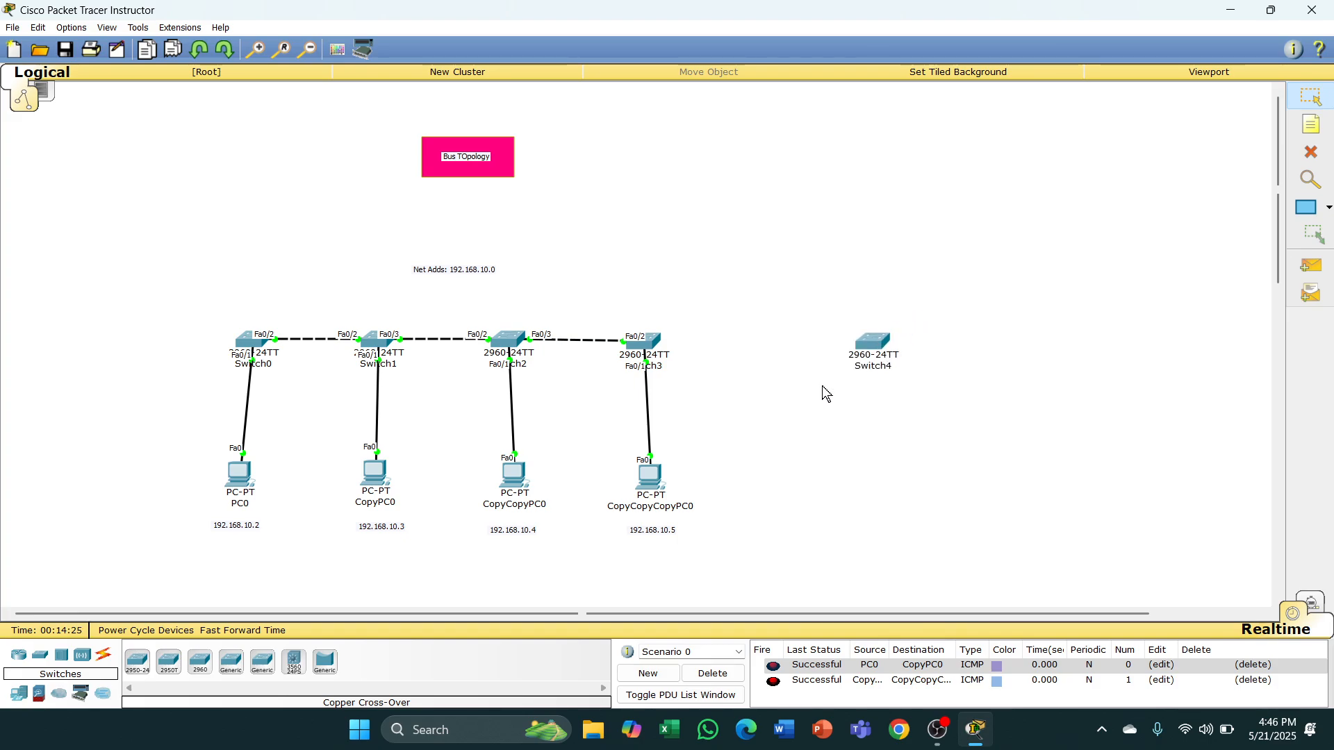
pyautogui.click(19, 694)
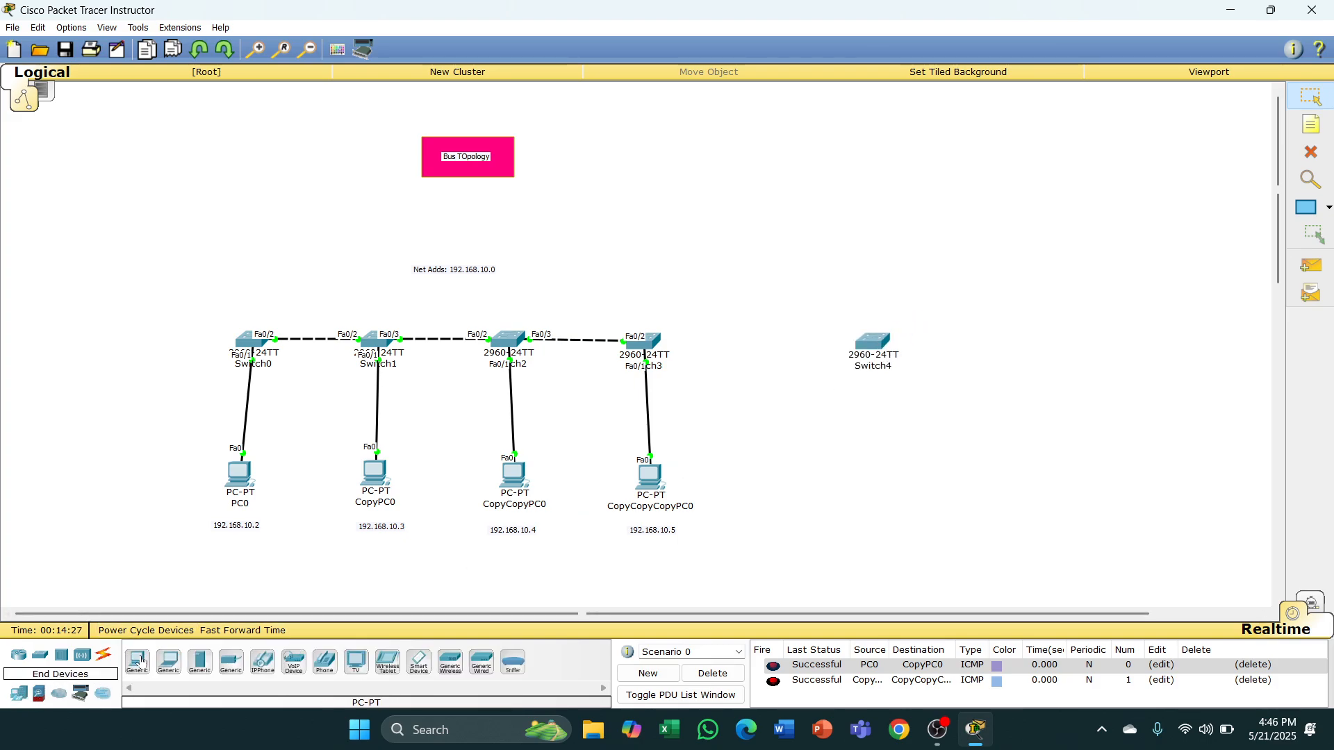
pyautogui.moveTo(138, 662); pyautogui.dragTo(834, 476)
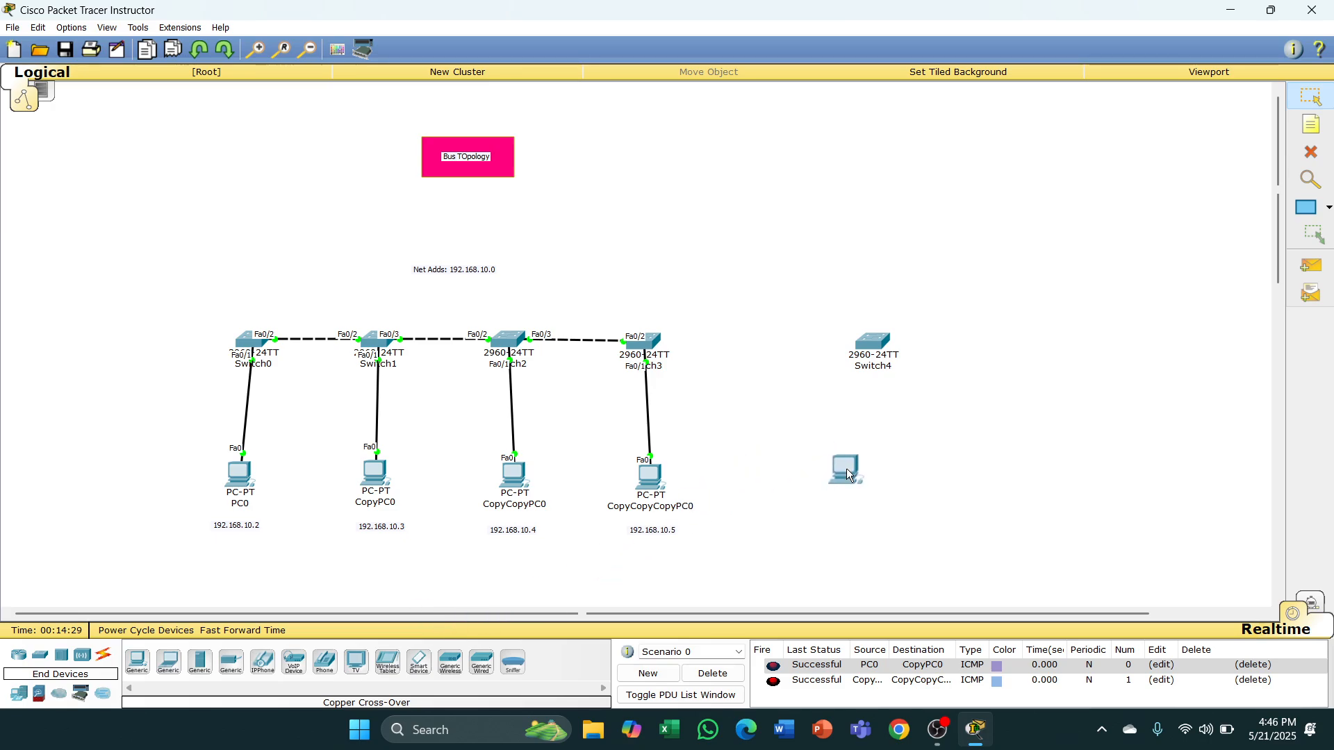
pyautogui.click(849, 473)
pyautogui.click(971, 453)
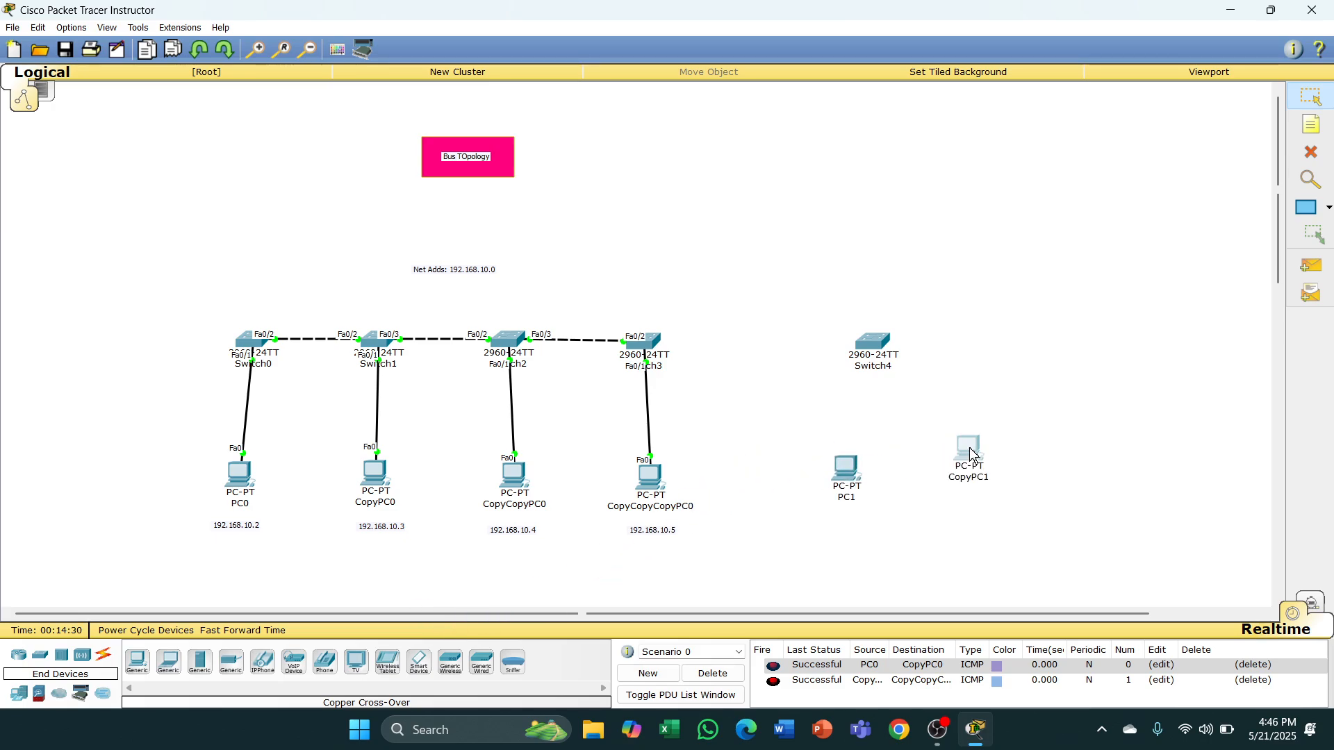
pyautogui.click(1050, 343)
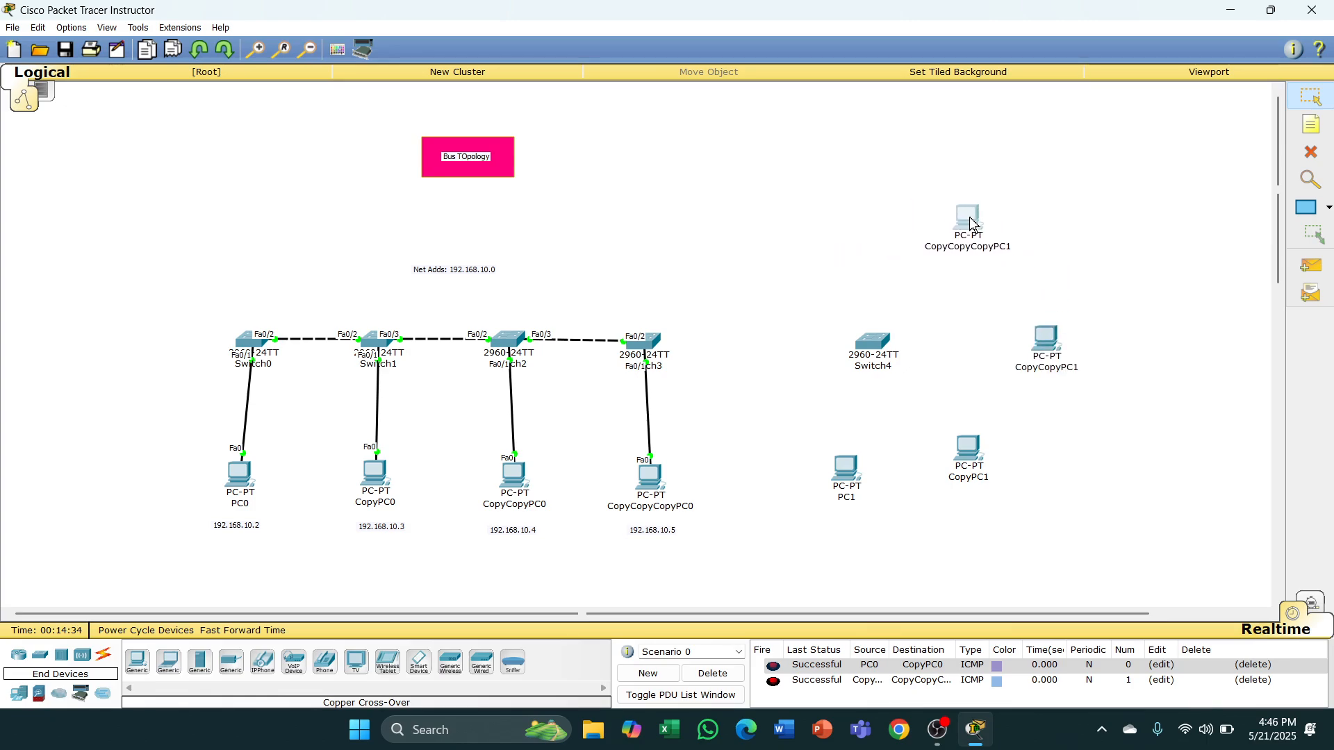
pyautogui.click(973, 222)
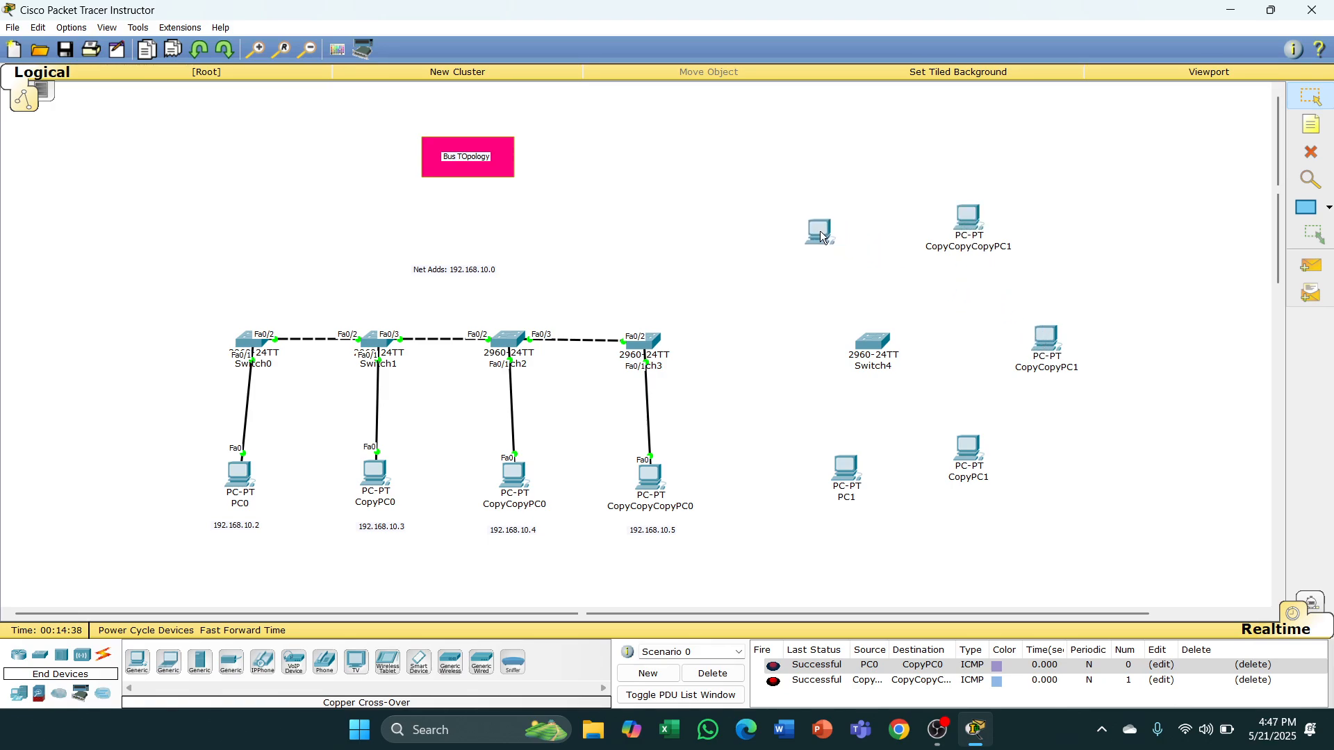
pyautogui.click(810, 237)
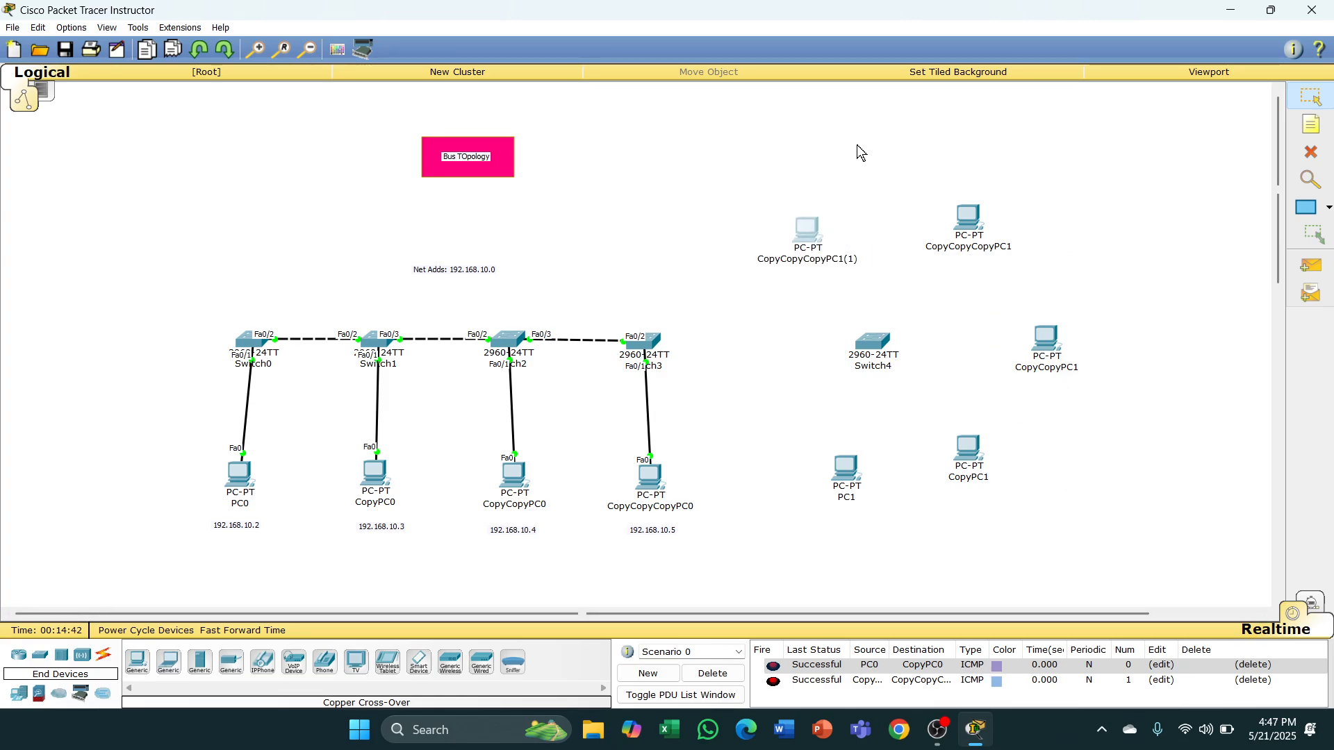
# - Add note labels reading 192.168.10.6 below PC1 and 192.168.10.7 below CopyPC1
pyautogui.doubleClick(651, 532)
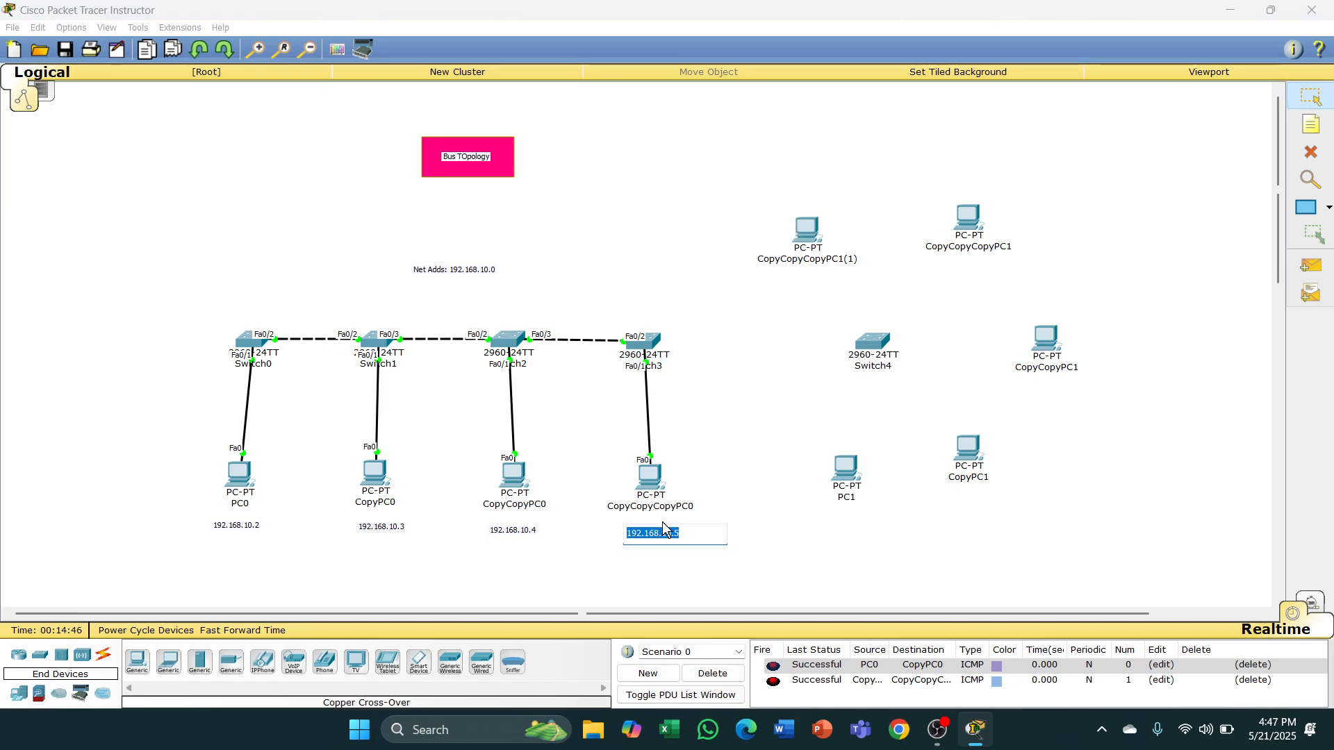
pyautogui.click(789, 543)
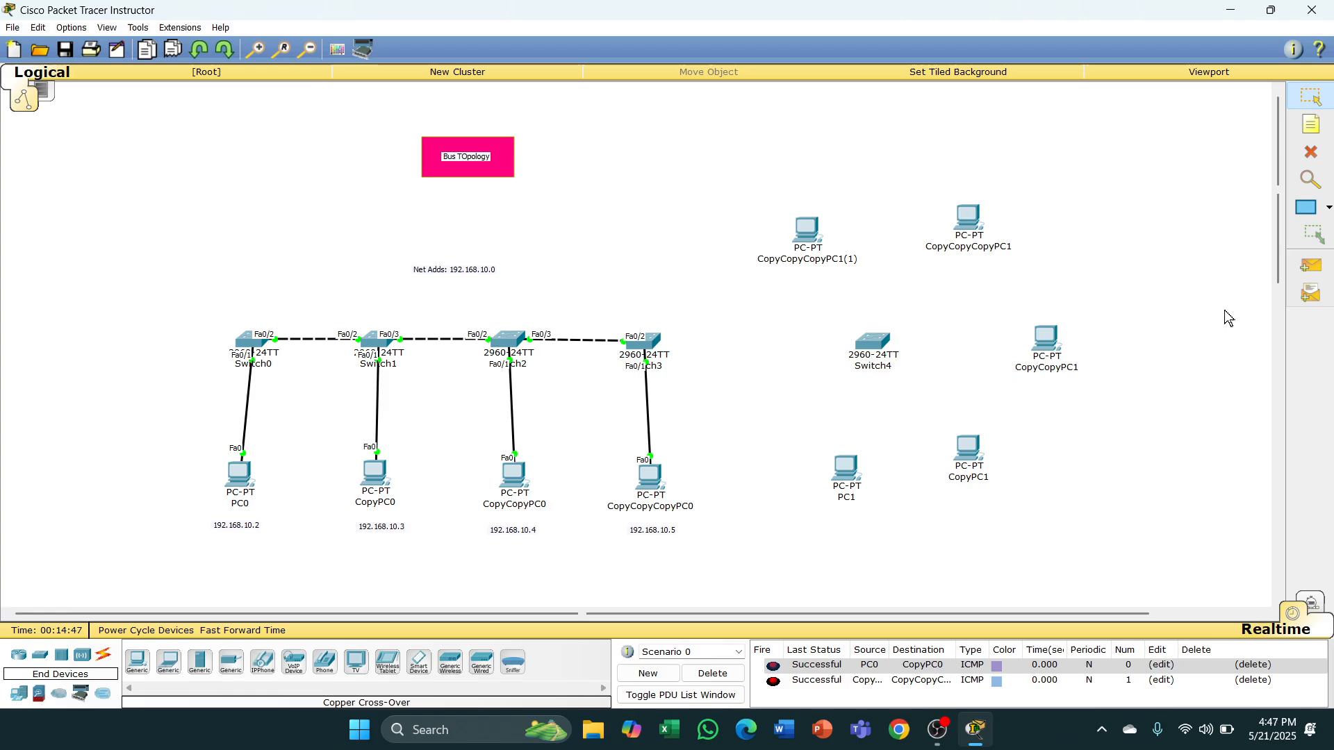
pyautogui.click(1310, 124)
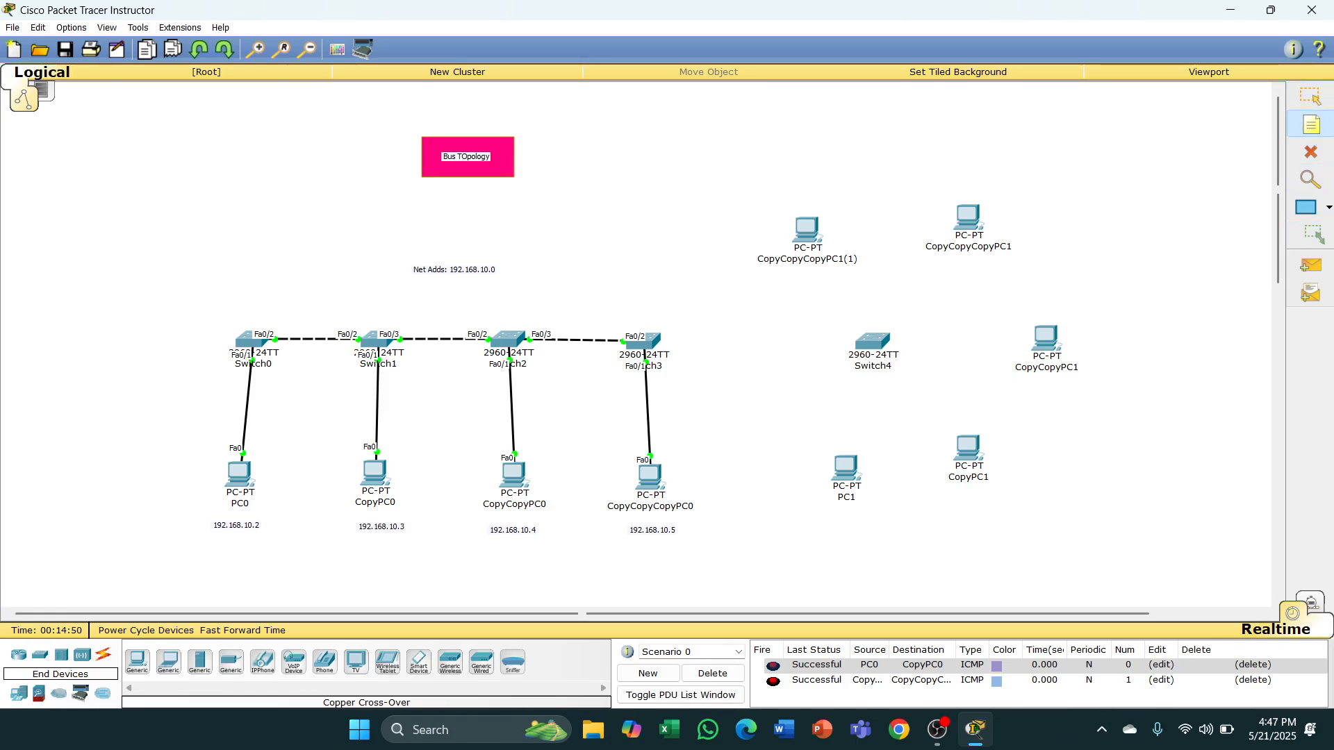
pyautogui.click(816, 517)
pyautogui.write('192.168.10.6')
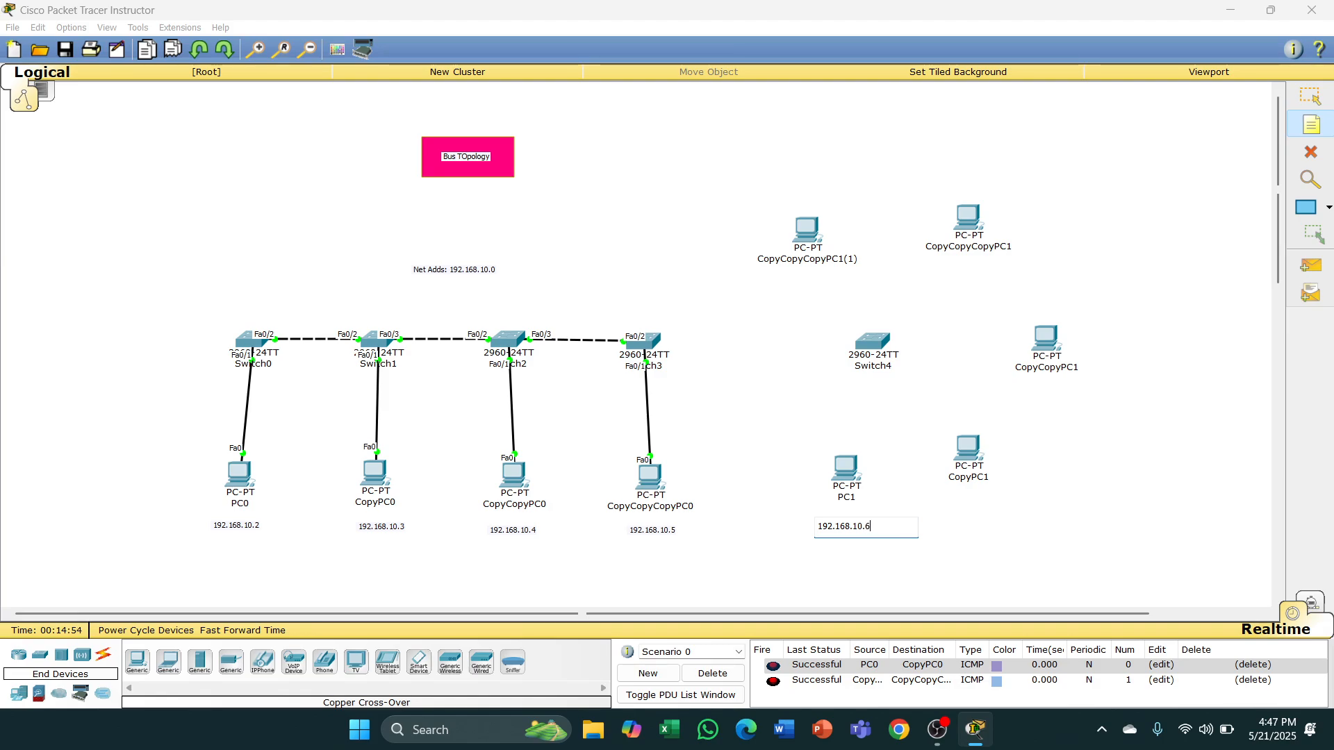
pyautogui.click(973, 497)
pyautogui.write('192.168.10.')
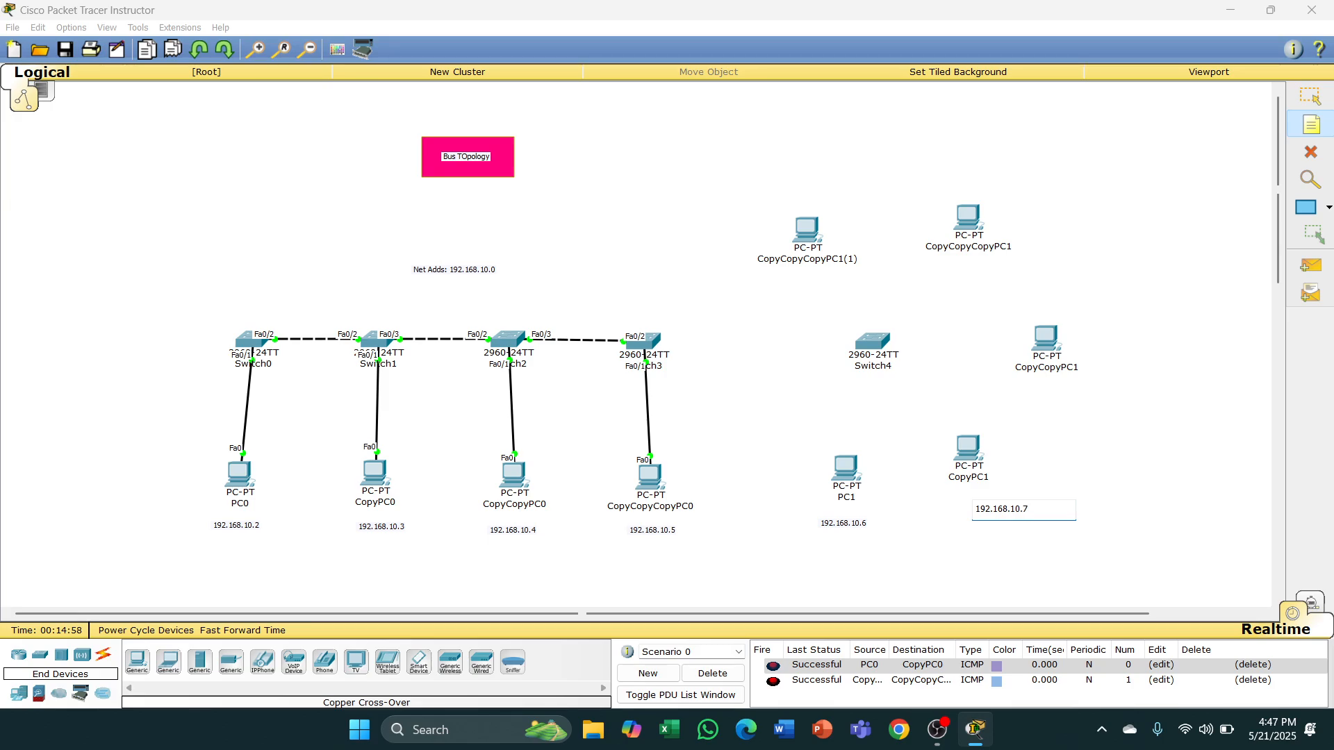
# - Label CopyCopyPC1 as 192.168.10.8, CopyCopyCopyPC1 as 192.168.10.9 and CopyCopyCopyPC1(1) as 192.168.10.10 with notes beside them
pyautogui.click(1095, 353)
pyautogui.write('192.168.10.5')
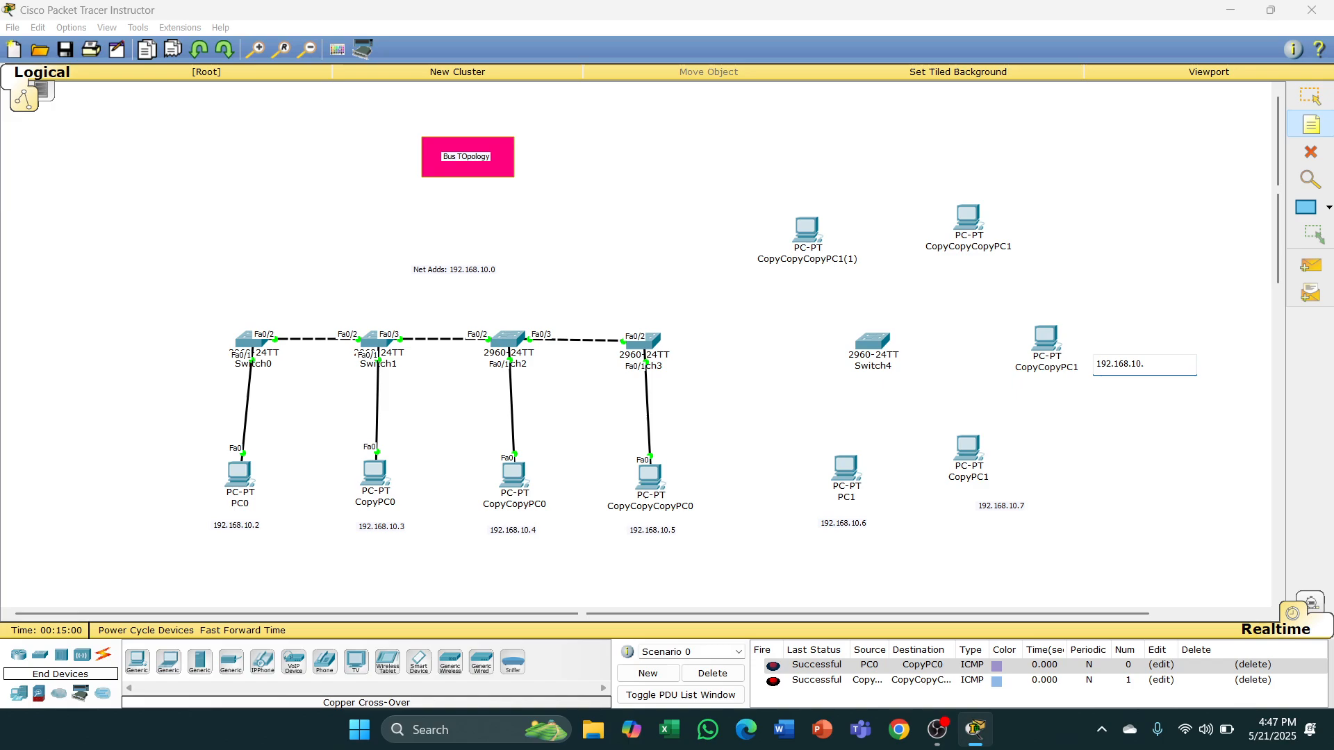
pyautogui.write('8')
pyautogui.click(999, 205)
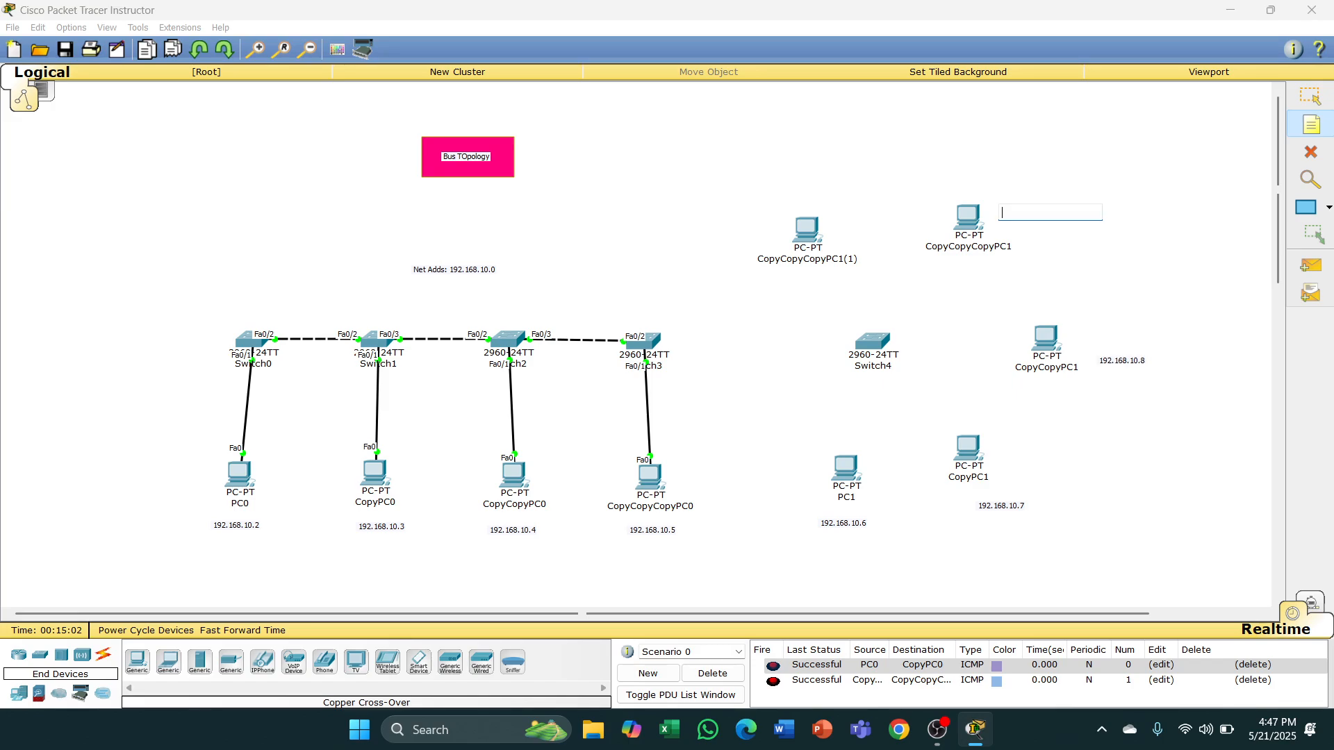
pyautogui.write('192.168.10.5')
pyautogui.click(734, 200)
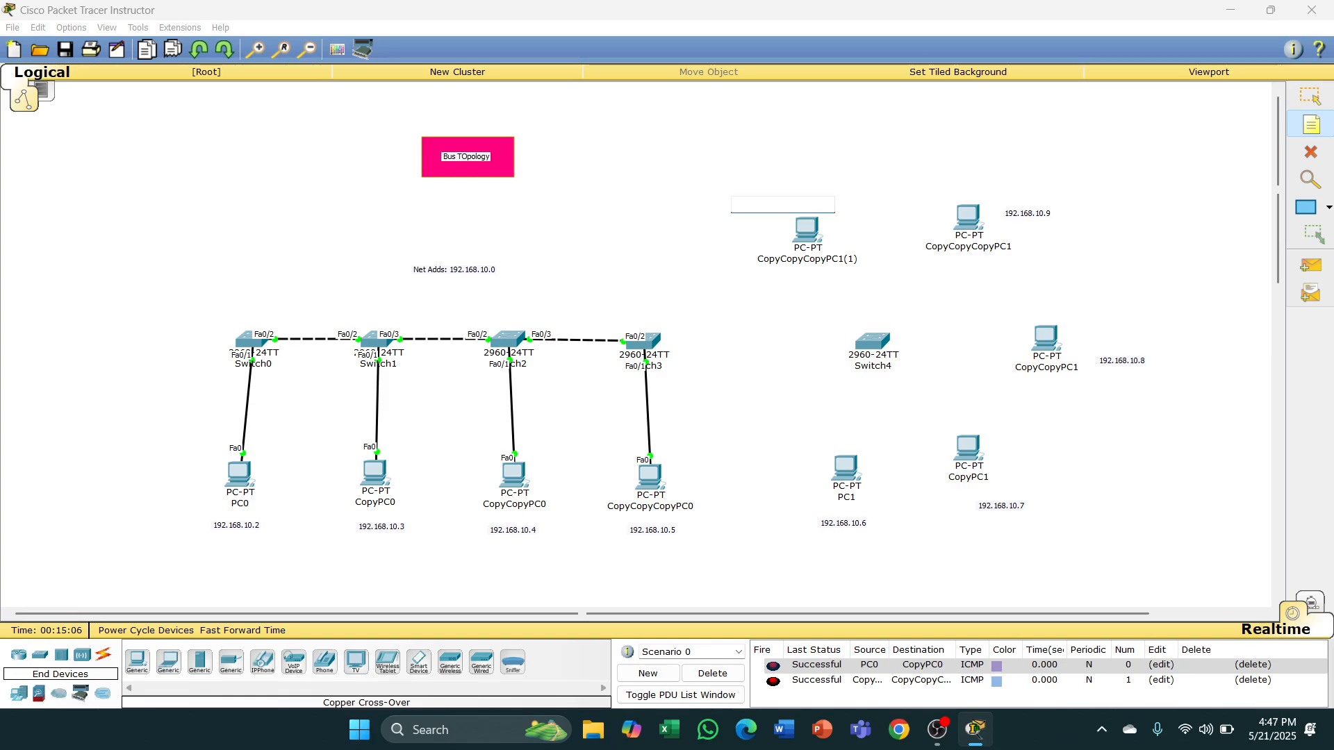
pyautogui.write('192.168.10.5')
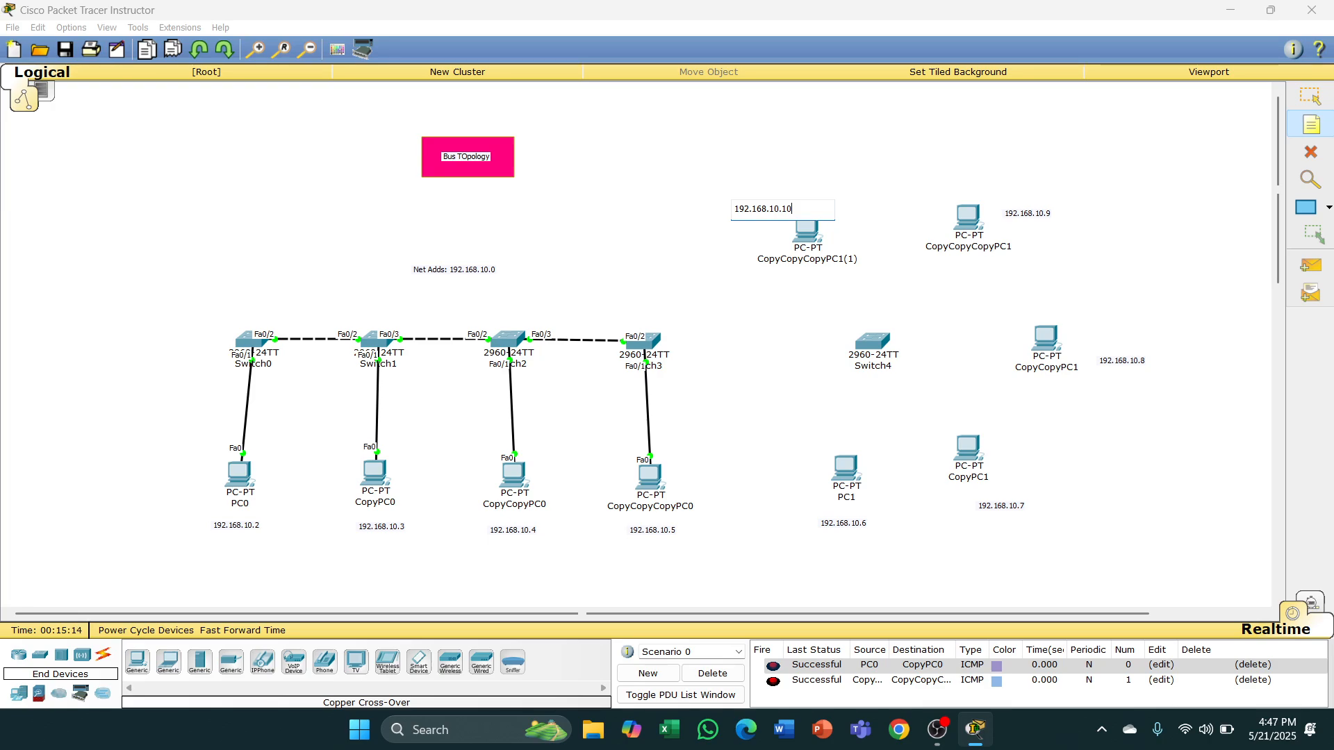
# - Connect FastEthernet0 of PC1 and CopyPC1 to Switch4 ports FastEthernet0/1 and FastEthernet0/2 with copper straight-through cables
pyautogui.click(102, 657)
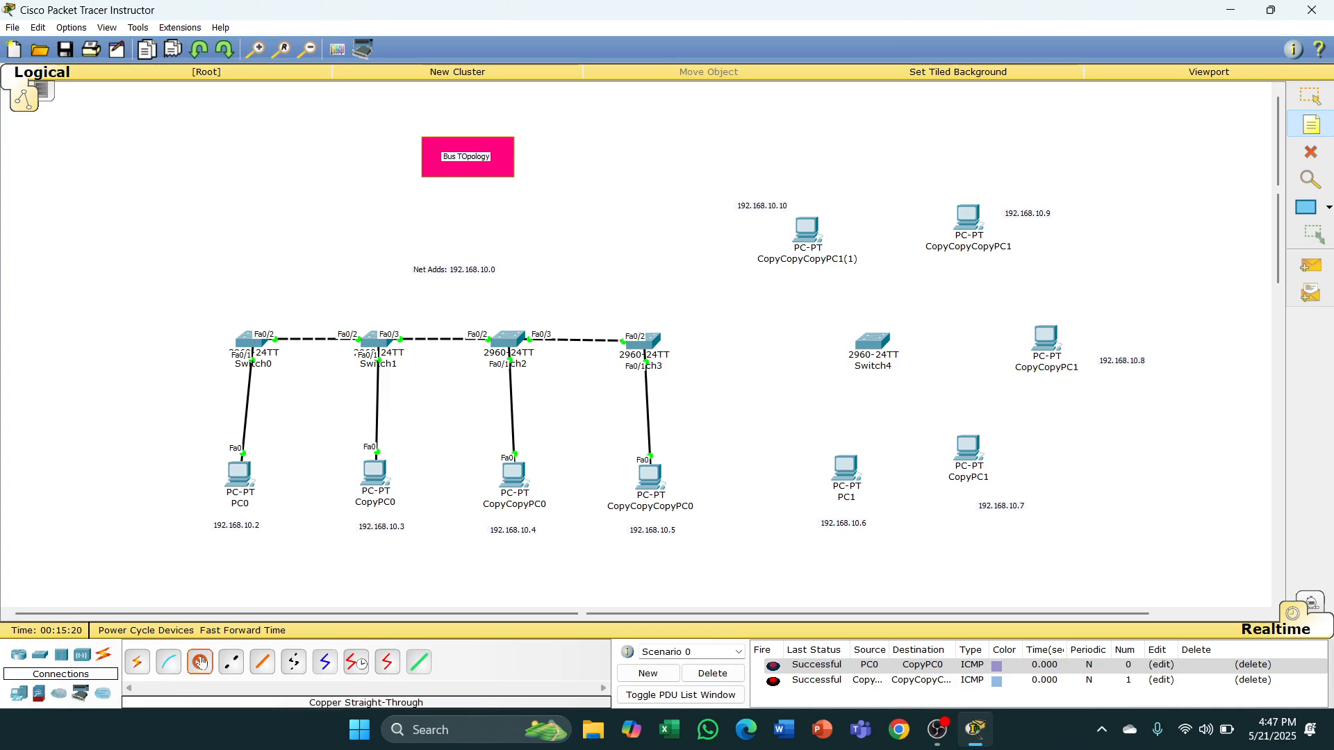
pyautogui.click(844, 469)
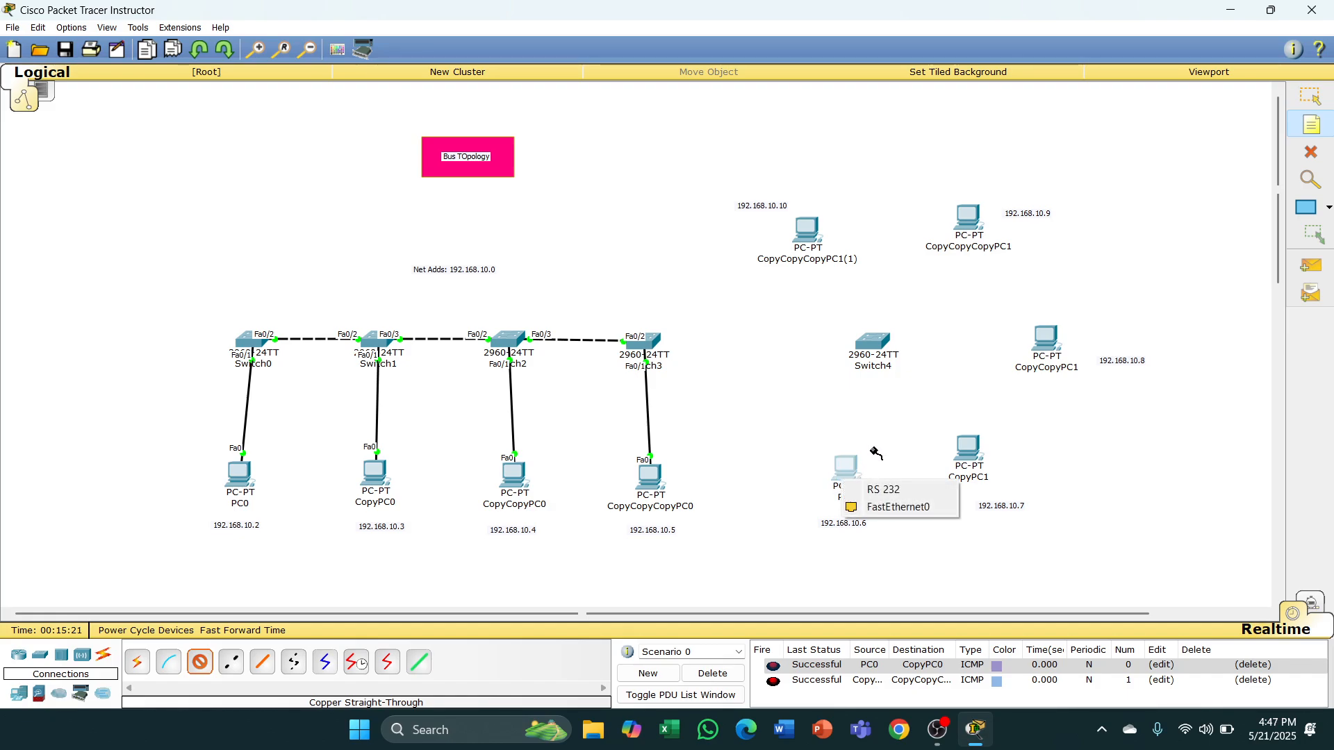
pyautogui.click(898, 510)
pyautogui.click(872, 344)
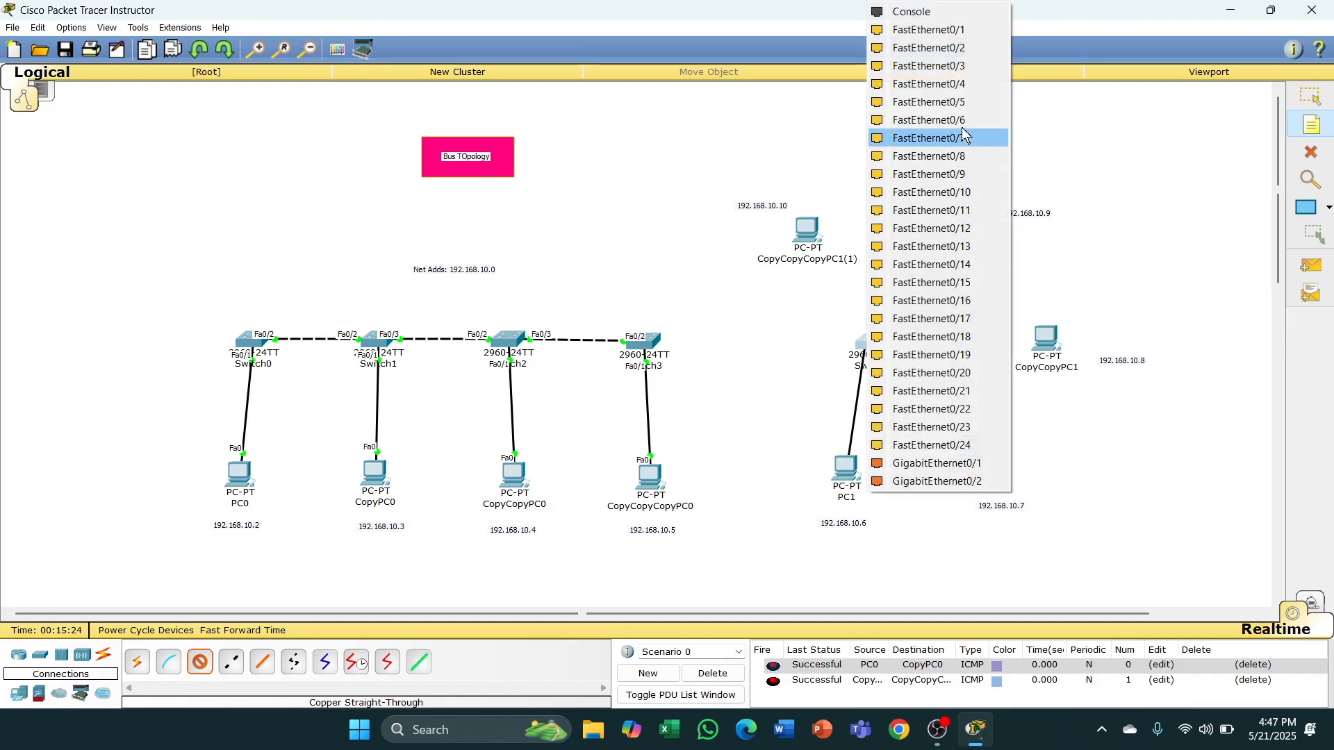
pyautogui.click(931, 29)
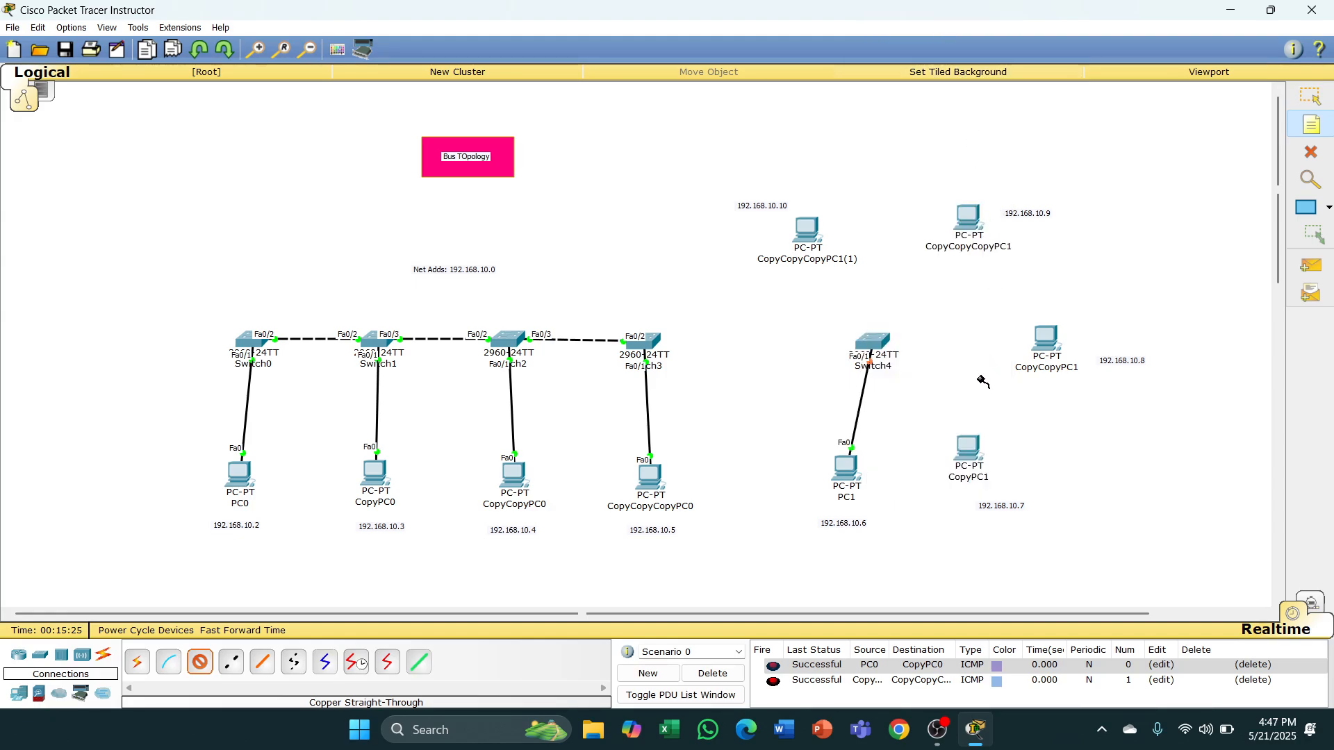
pyautogui.click(972, 456)
pyautogui.click(994, 482)
pyautogui.click(884, 342)
pyautogui.click(946, 26)
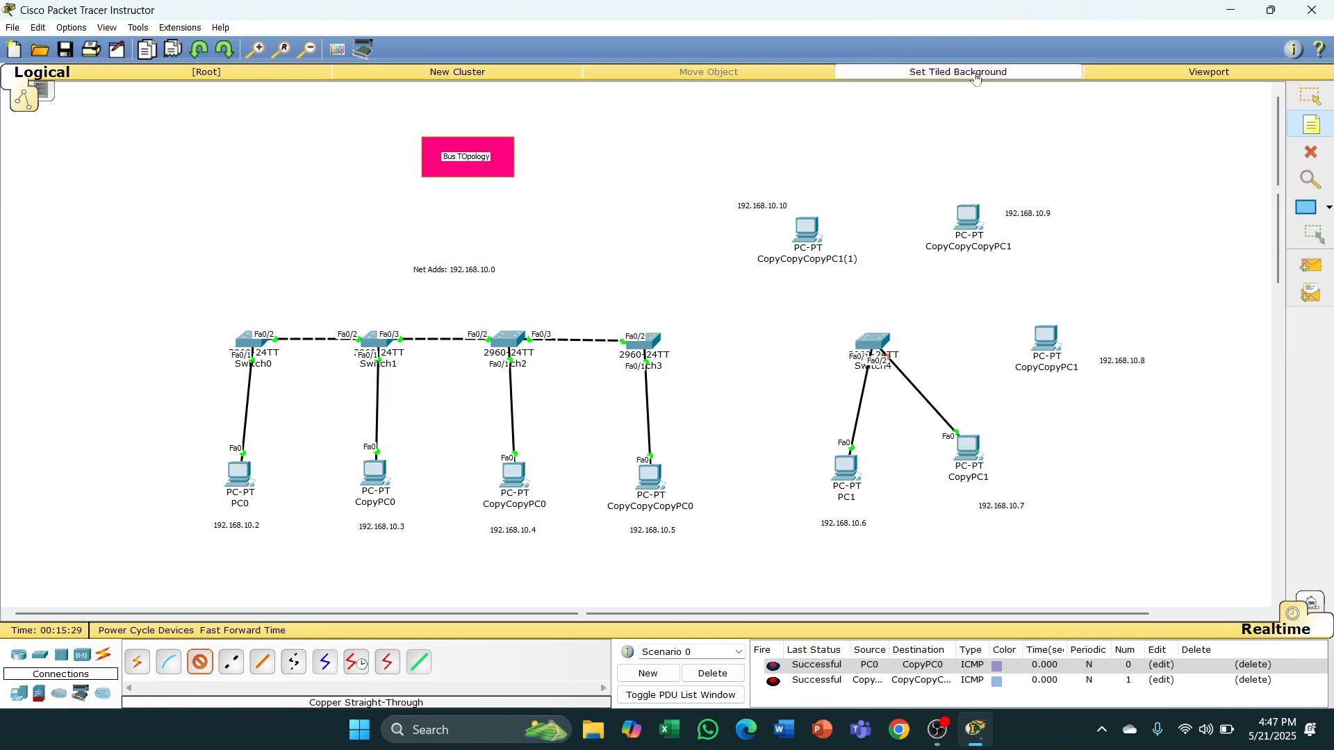
# - Cable CopyCopyPC1 to Switch4 port FastEthernet0/3 and CopyCopyCopyPC1 to port FastEthernet0/4 using copper straight-through
pyautogui.click(1046, 353)
pyautogui.click(1114, 375)
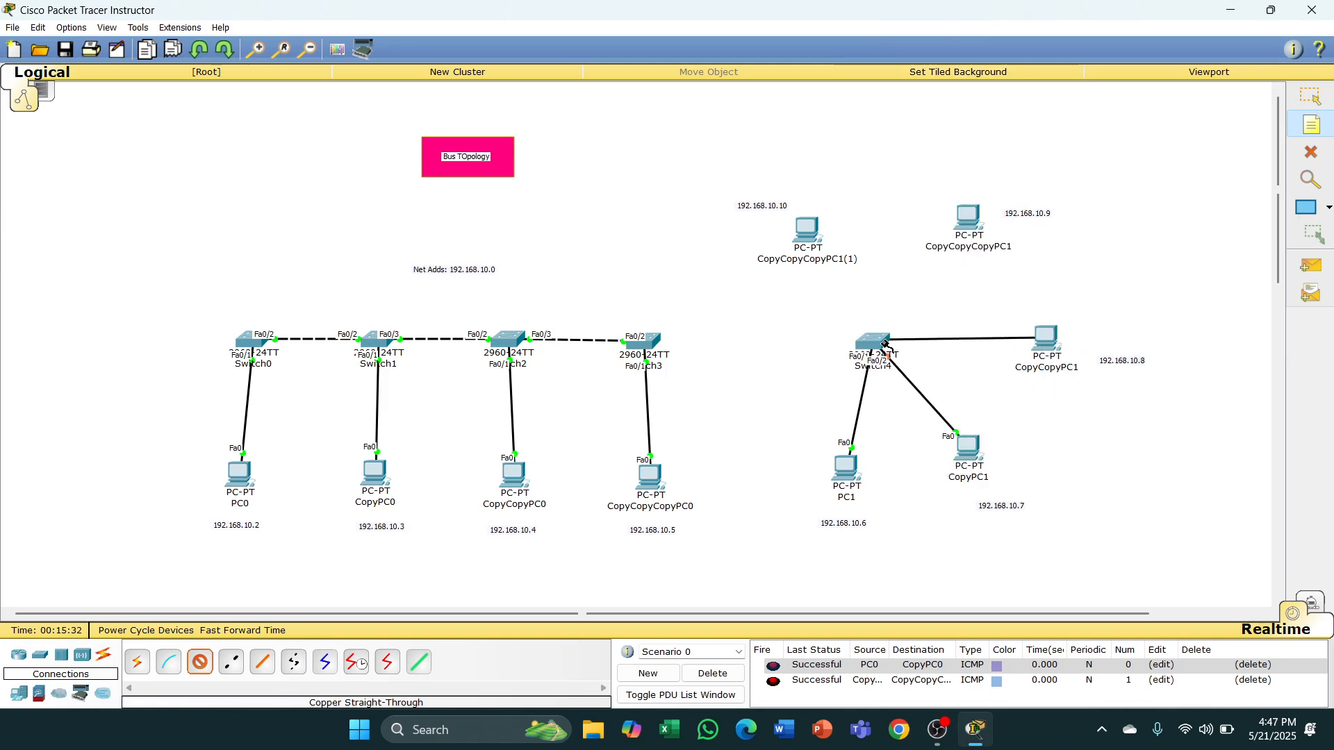
pyautogui.click(884, 342)
pyautogui.click(947, 27)
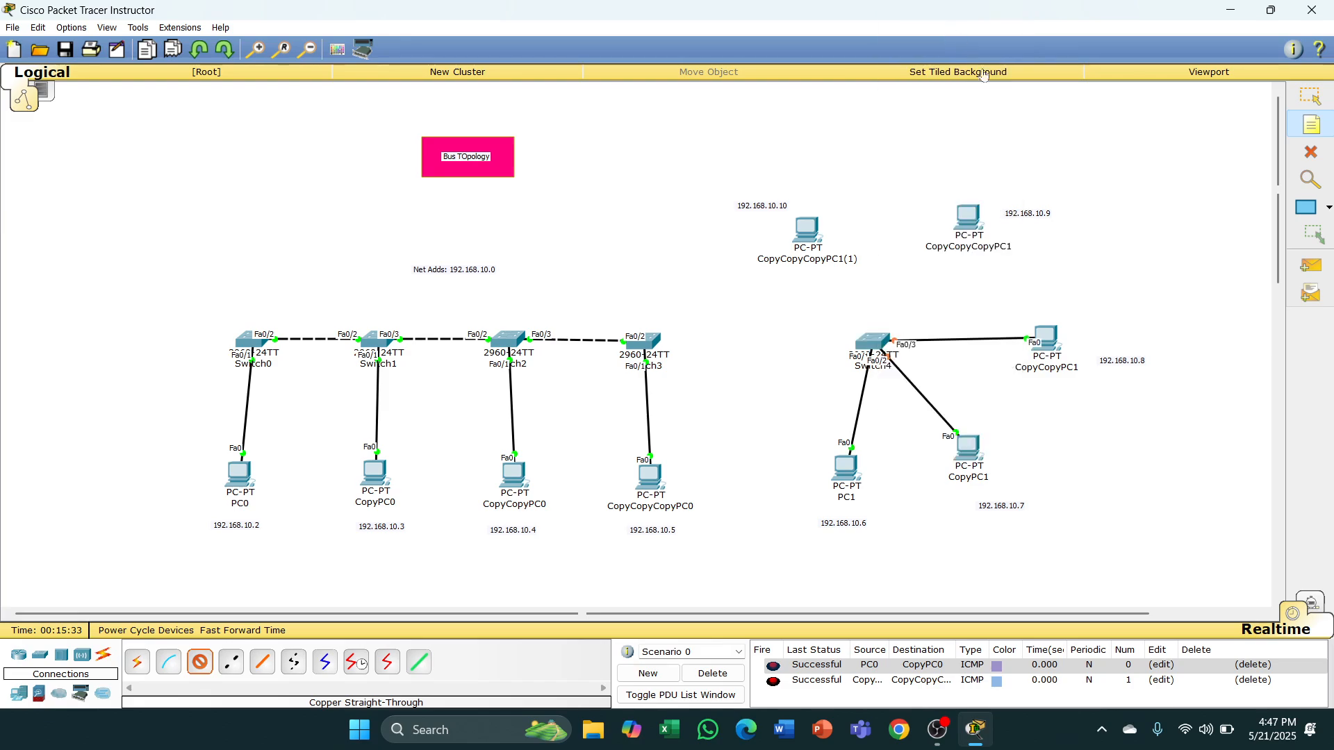
pyautogui.click(971, 221)
pyautogui.click(1007, 244)
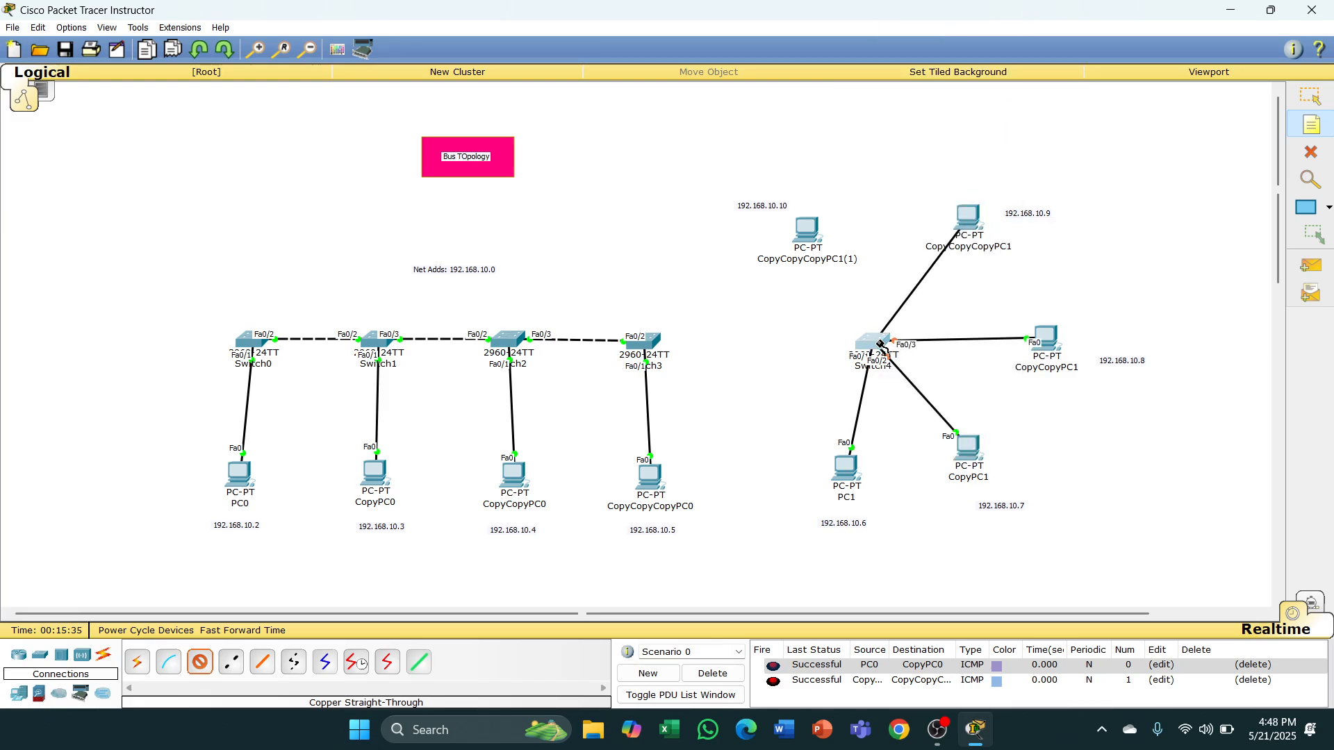
pyautogui.click(880, 344)
pyautogui.click(948, 28)
# - Connect FastEthernet0 of CopyCopyCopyPC1(1) to Switch4 port FastEthernet0/5 and leave the cabling tool
pyautogui.click(808, 233)
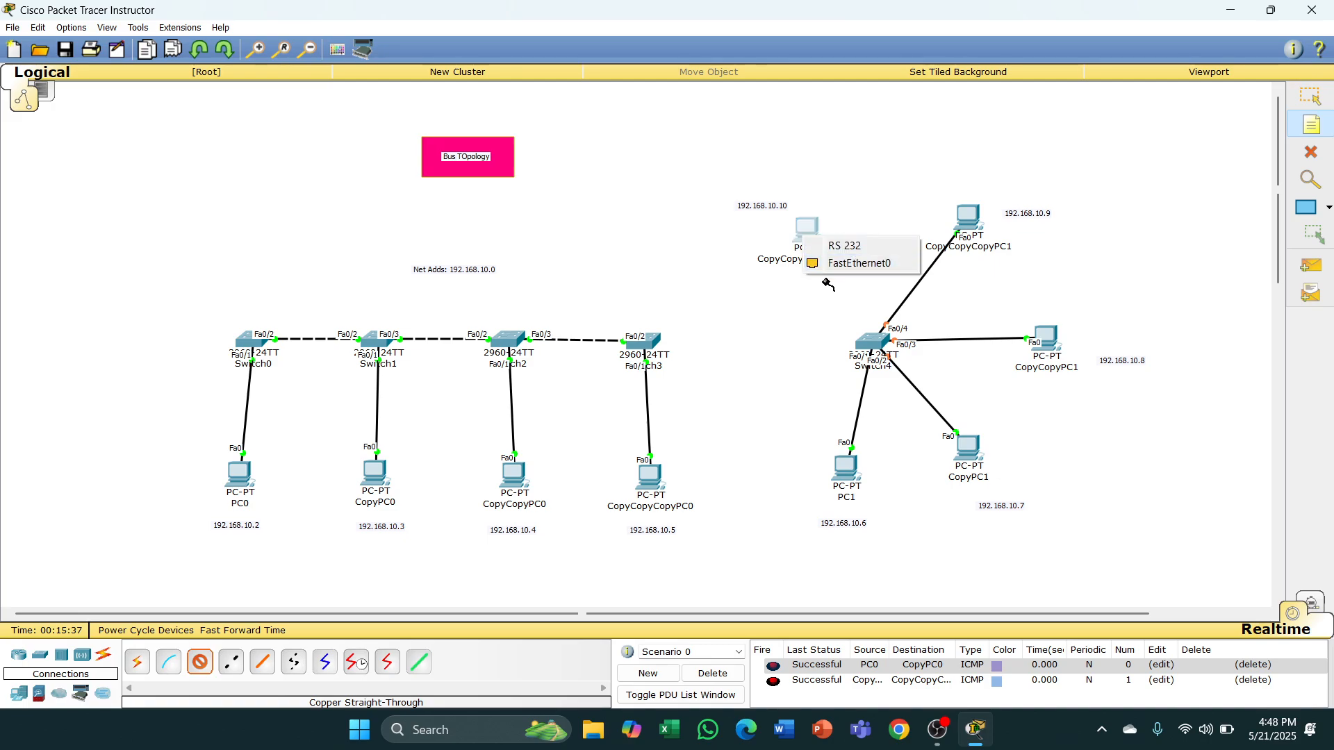
pyautogui.click(859, 263)
pyautogui.click(879, 341)
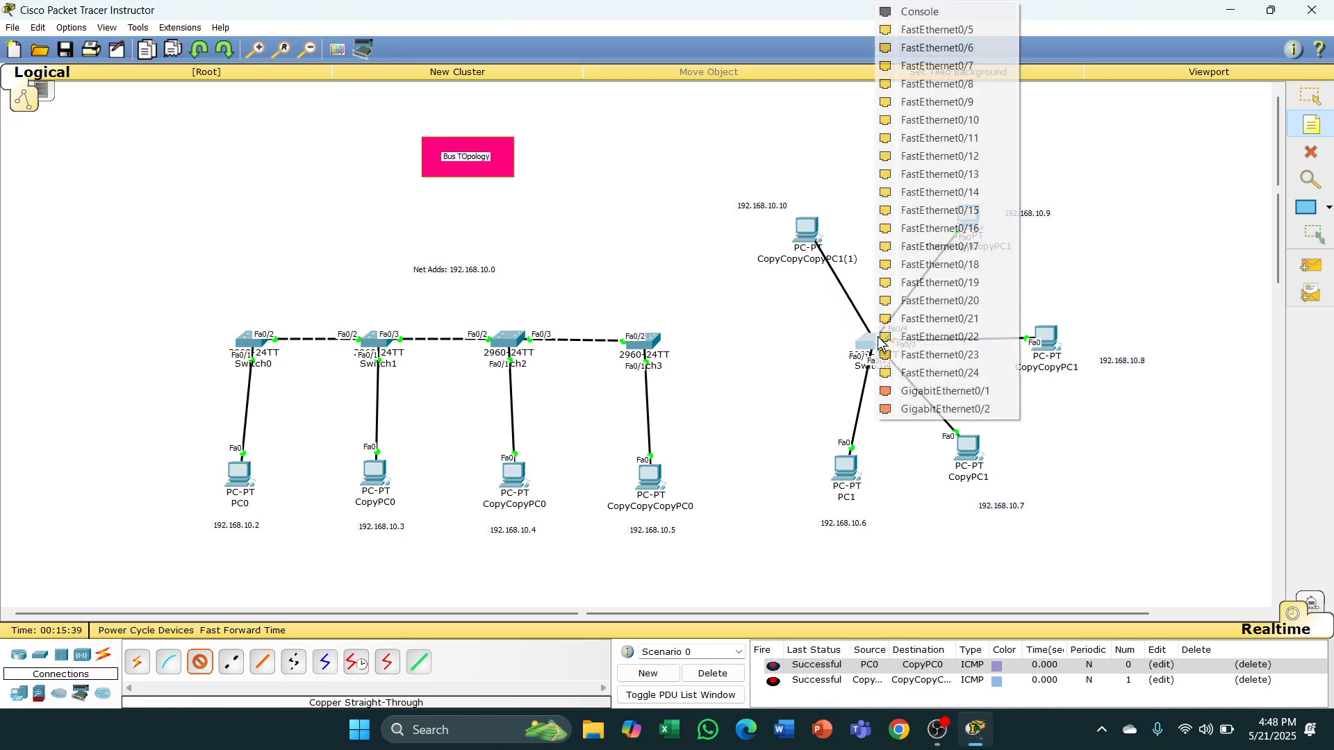
pyautogui.click(946, 30)
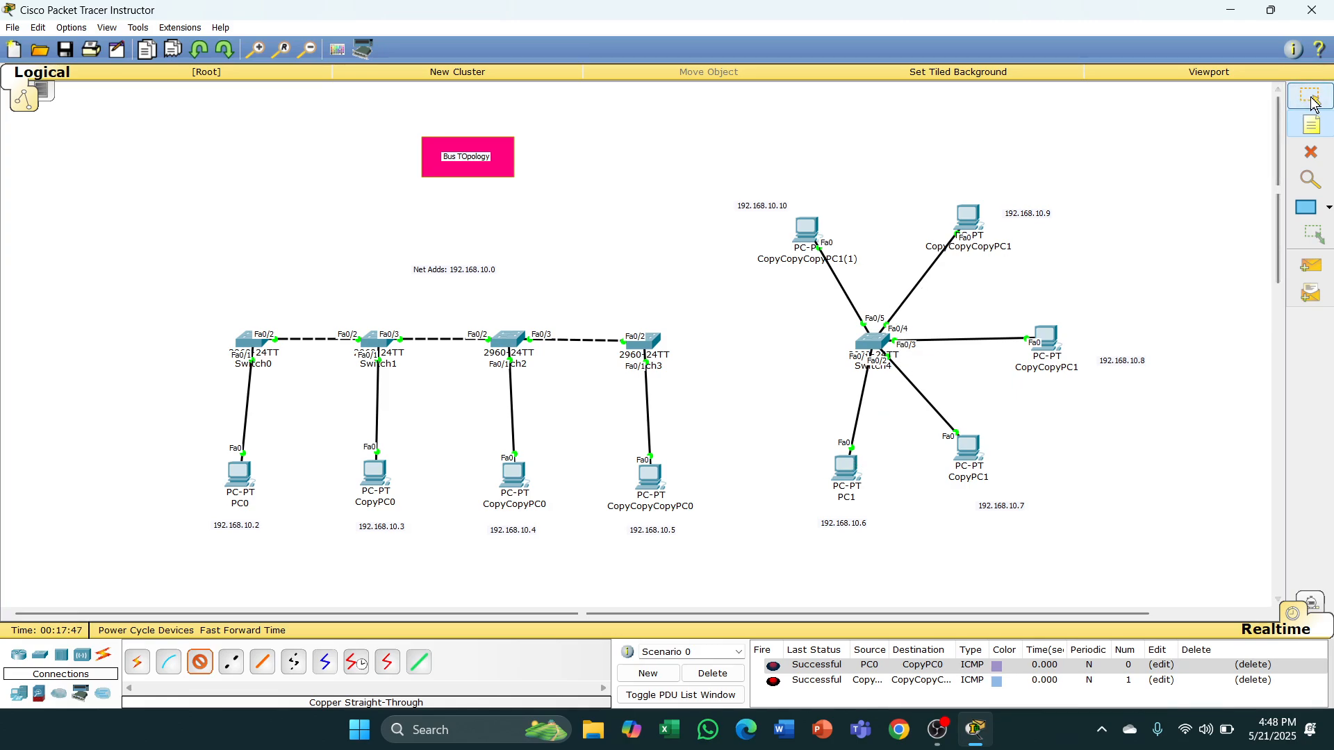
pyautogui.press('Escape')
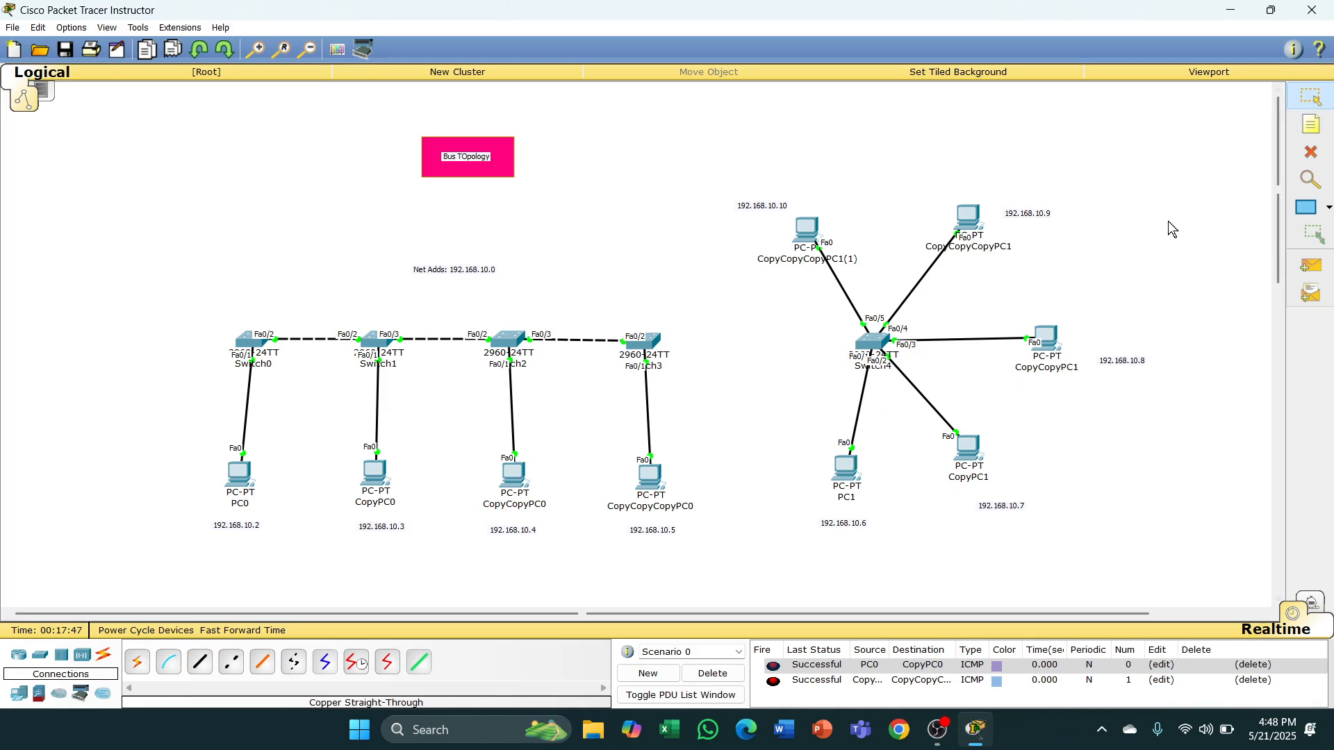
# - Configure PC1 with the static IP address 192.168.10.6 and subnet mask 255.255.255.0, and close its configuration
pyautogui.doubleClick(839, 480)
pyautogui.click(592, 225)
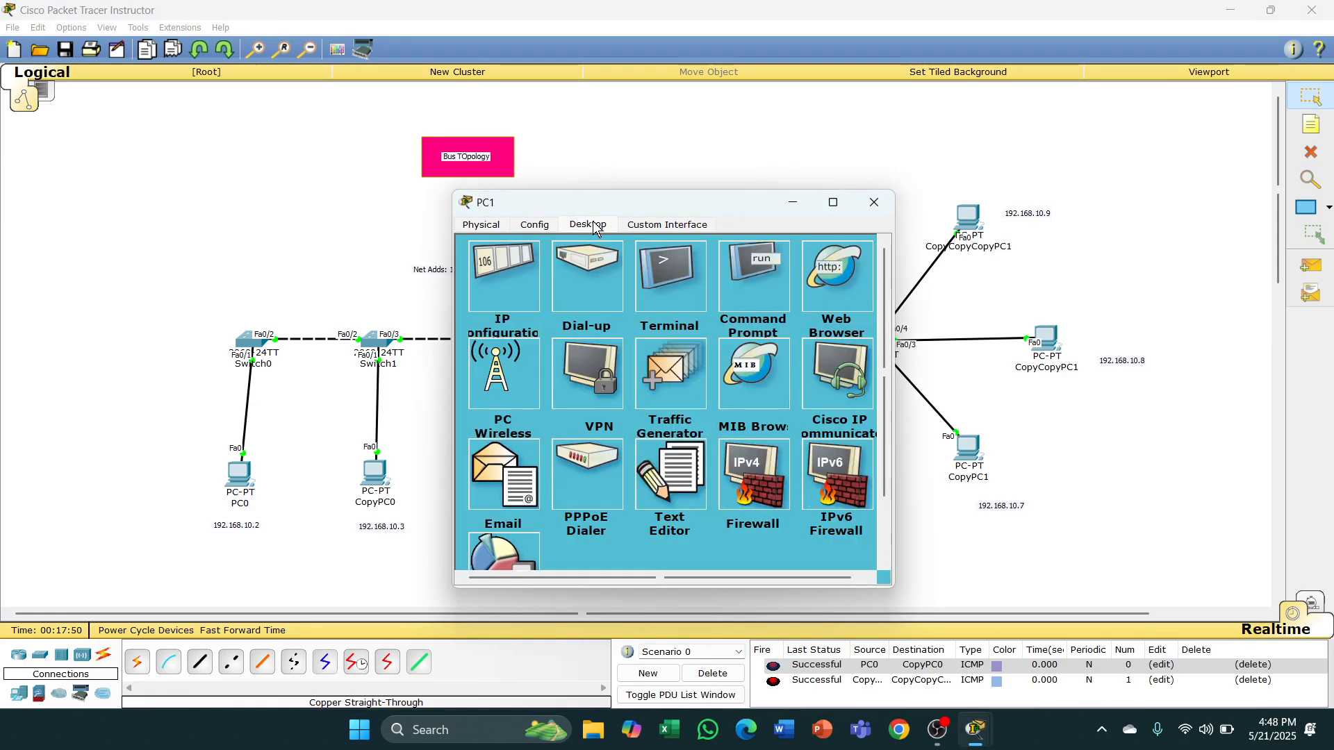
pyautogui.click(478, 282)
pyautogui.write('192.168.10.6')
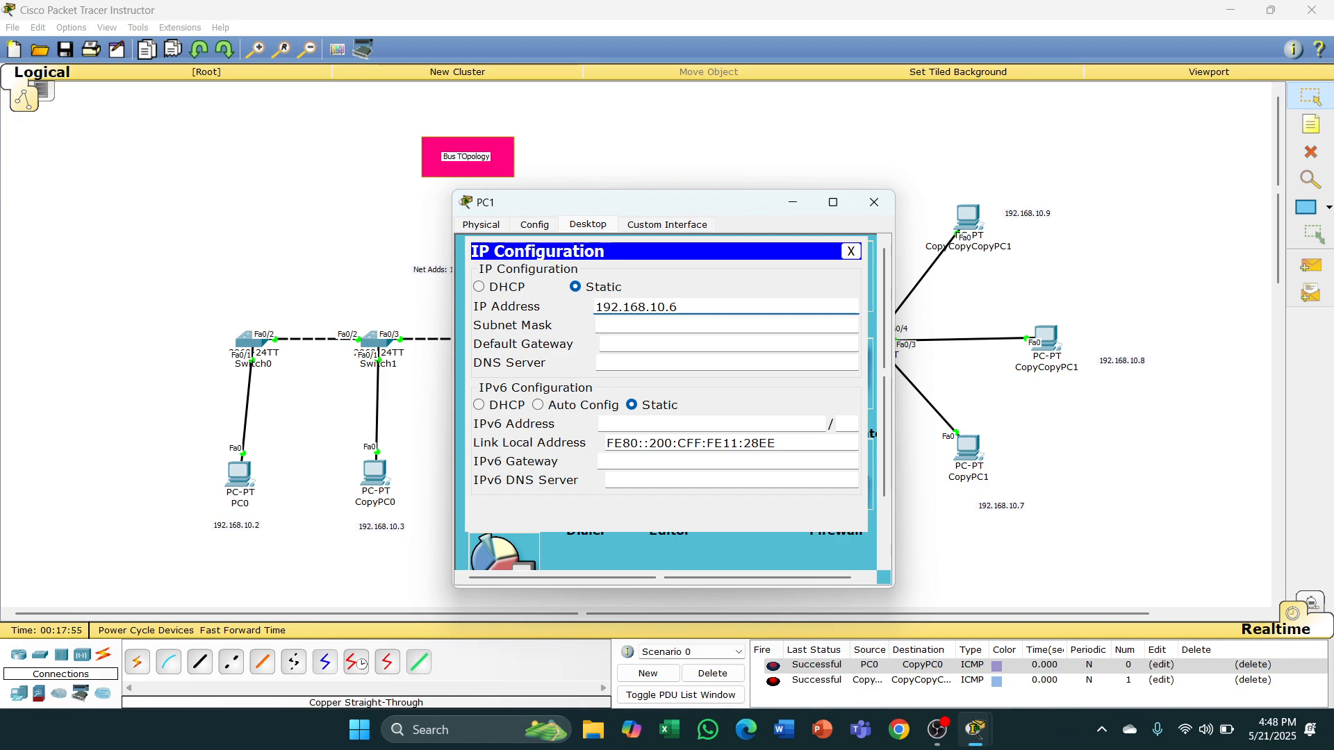
pyautogui.click(631, 326)
pyautogui.click(875, 204)
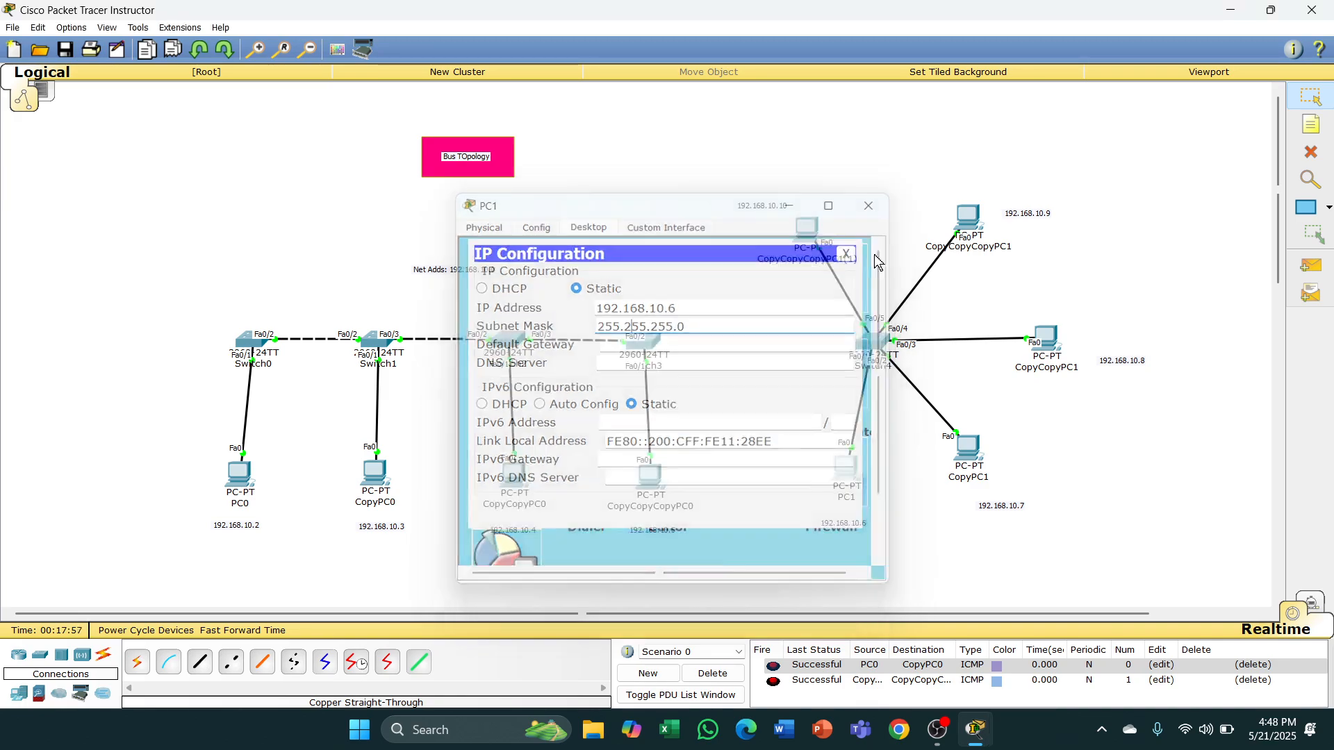
# - Configure CopyPC1 with the static IP address 192.168.10.7 and subnet mask 255.255.255.0, and close its configuration
pyautogui.click(966, 440)
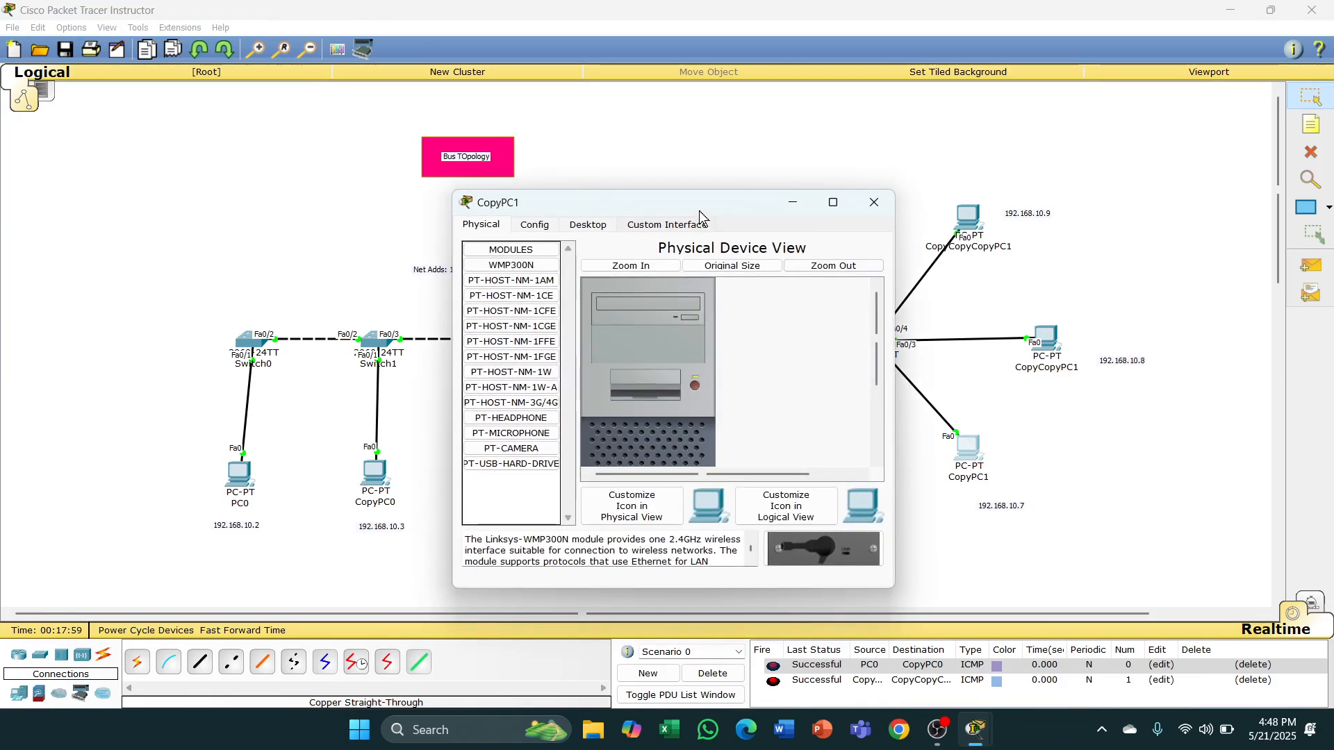
pyautogui.click(582, 226)
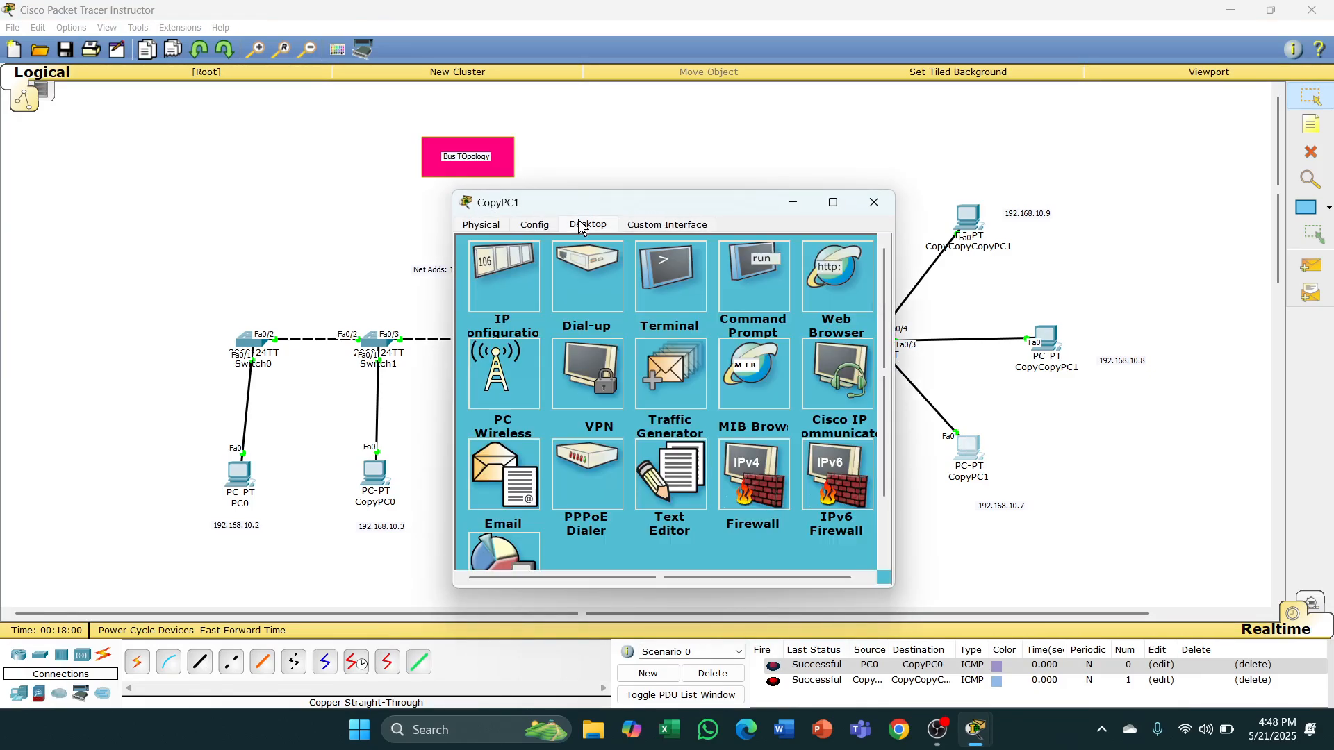
pyautogui.click(494, 280)
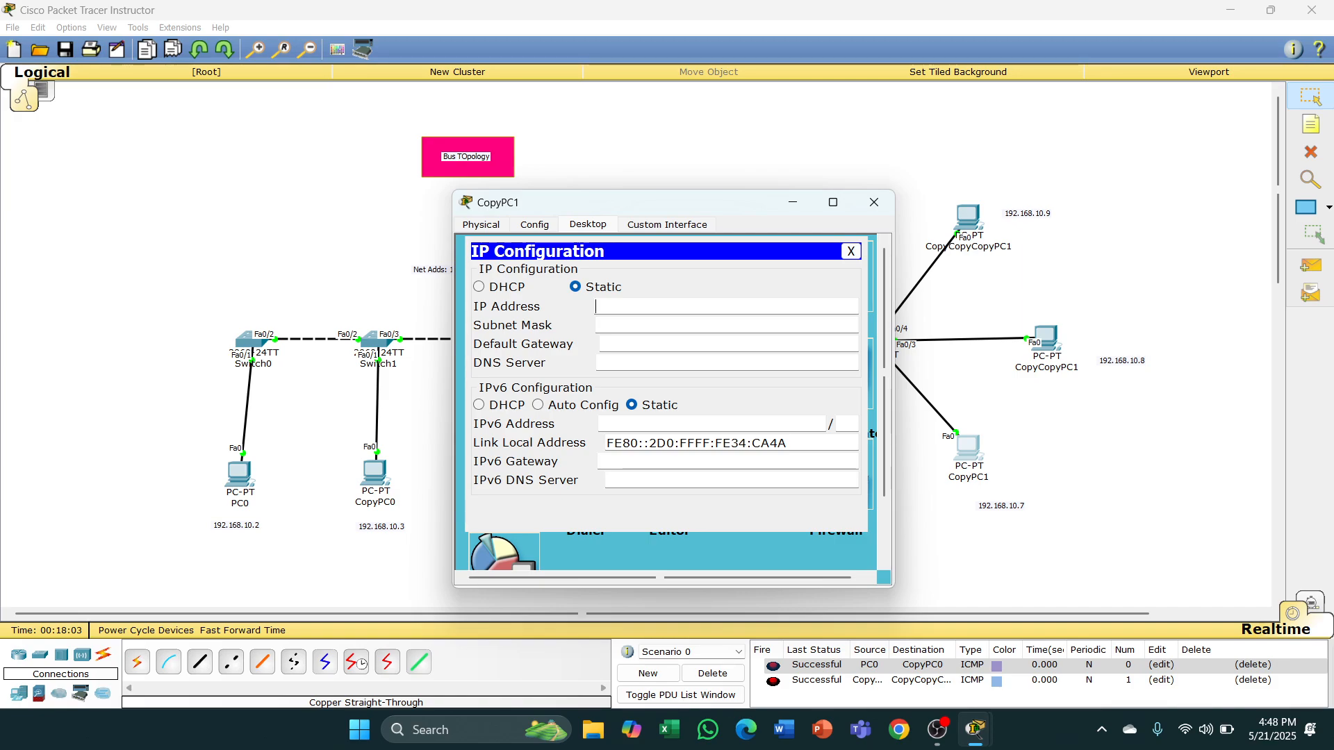
pyautogui.write('192.168.10.5')
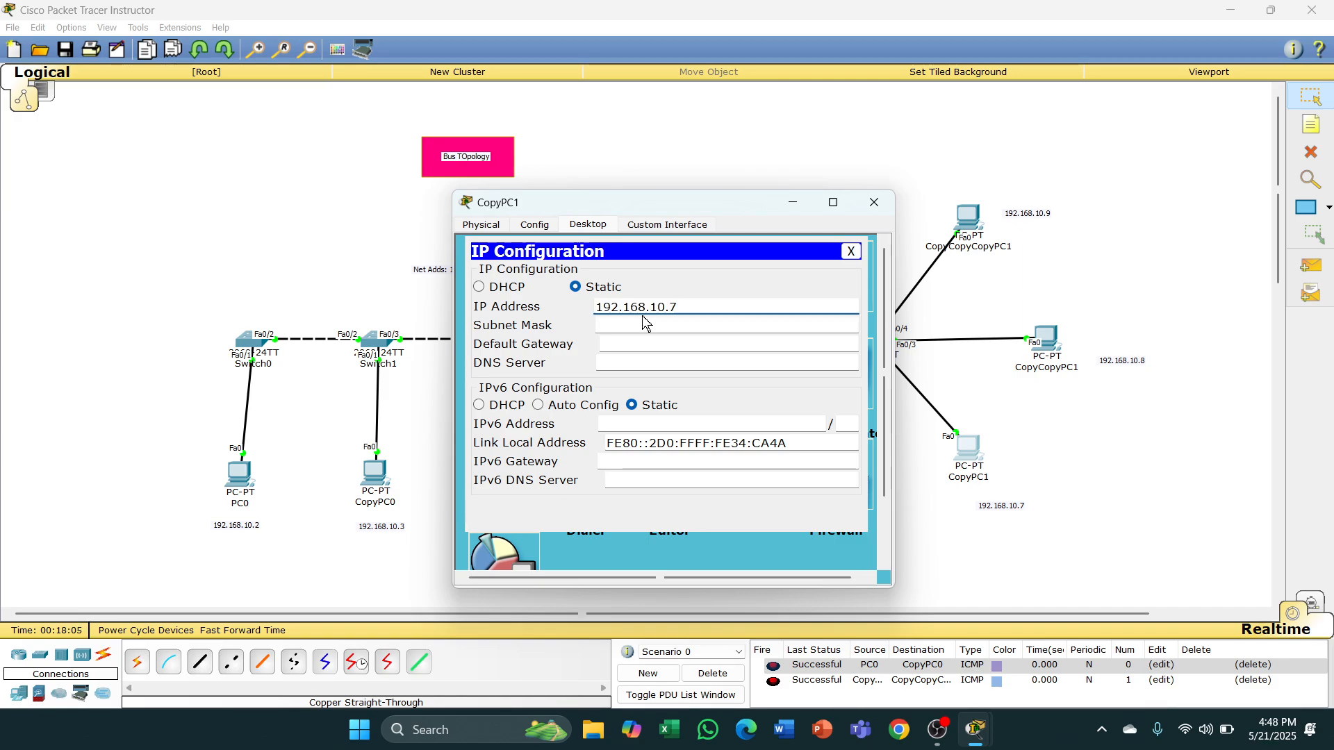
pyautogui.press('Tab')
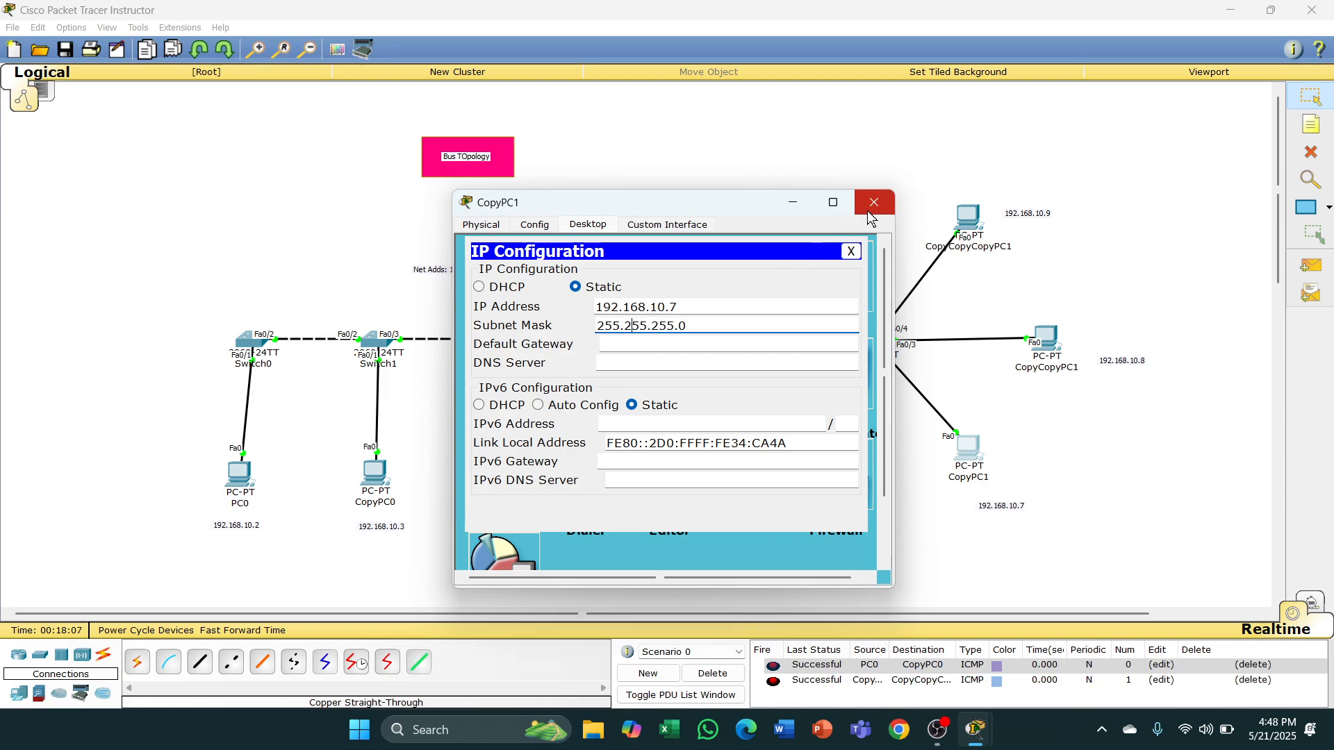
pyautogui.click(874, 202)
# - Configure CopyCopyPC1 with the static IP address 192.168.10.8 and subnet mask 255.255.255.0, and close its configuration
pyautogui.click(1044, 337)
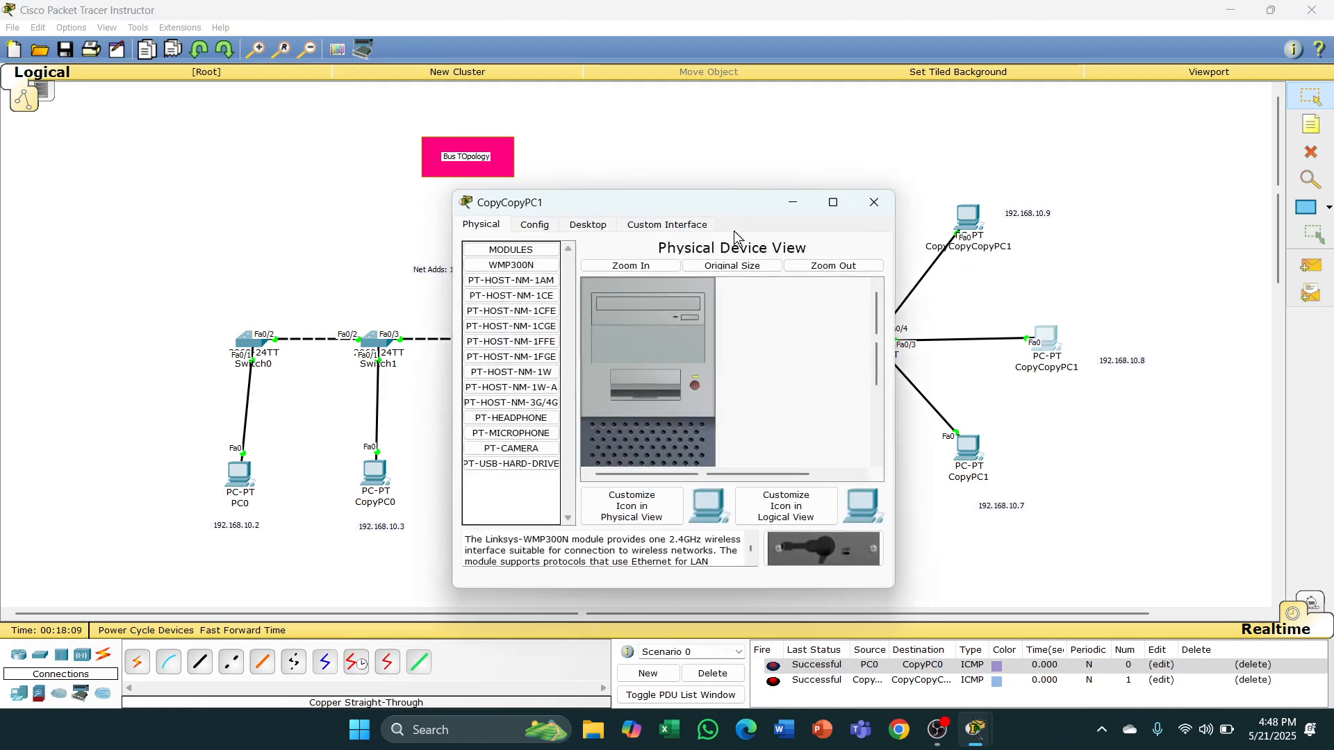
pyautogui.click(588, 225)
pyautogui.click(501, 285)
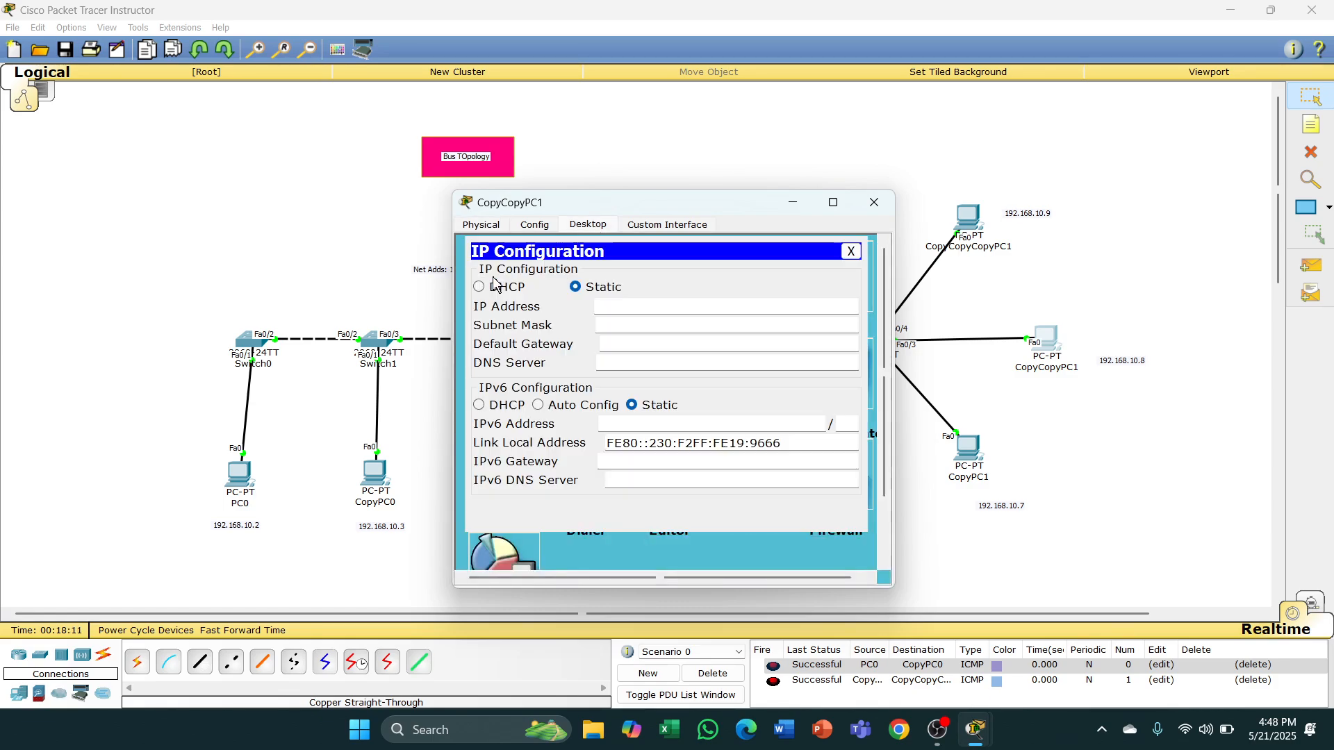
pyautogui.click(616, 292)
pyautogui.write('192.168.10.5')
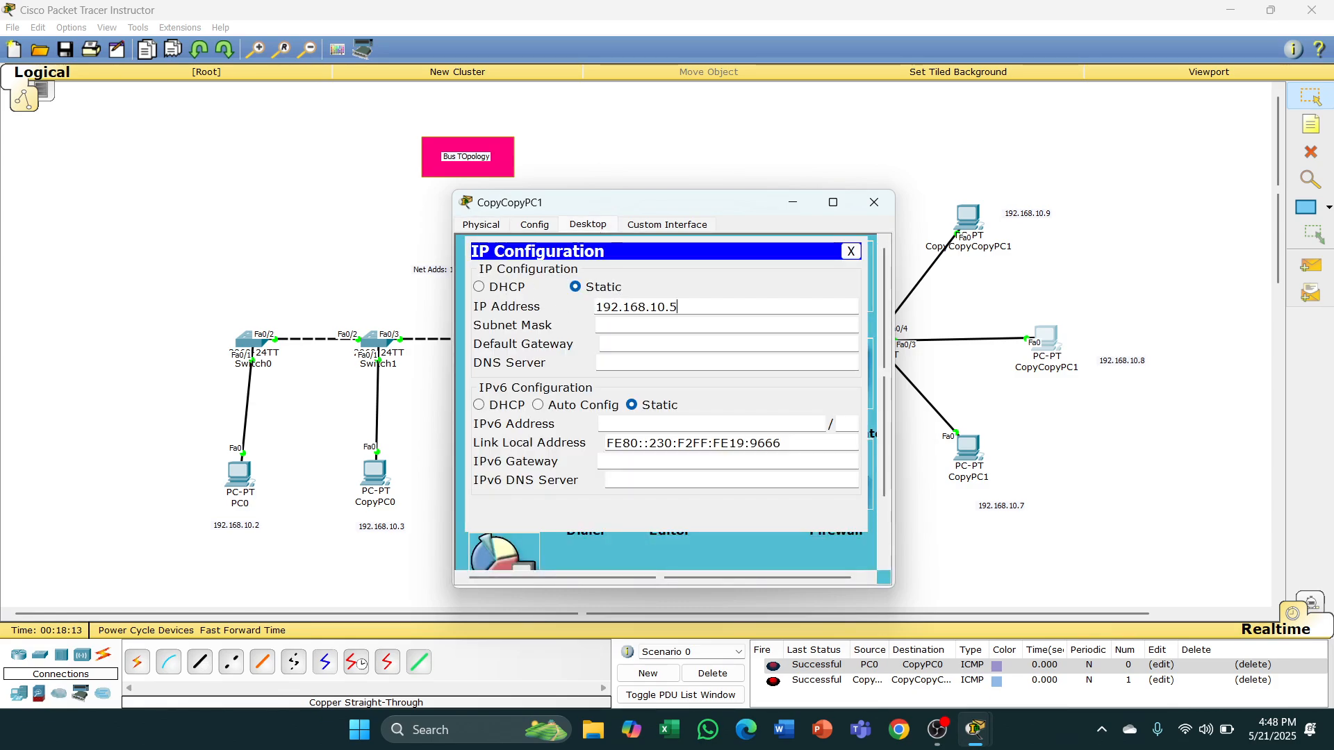
pyautogui.write('8')
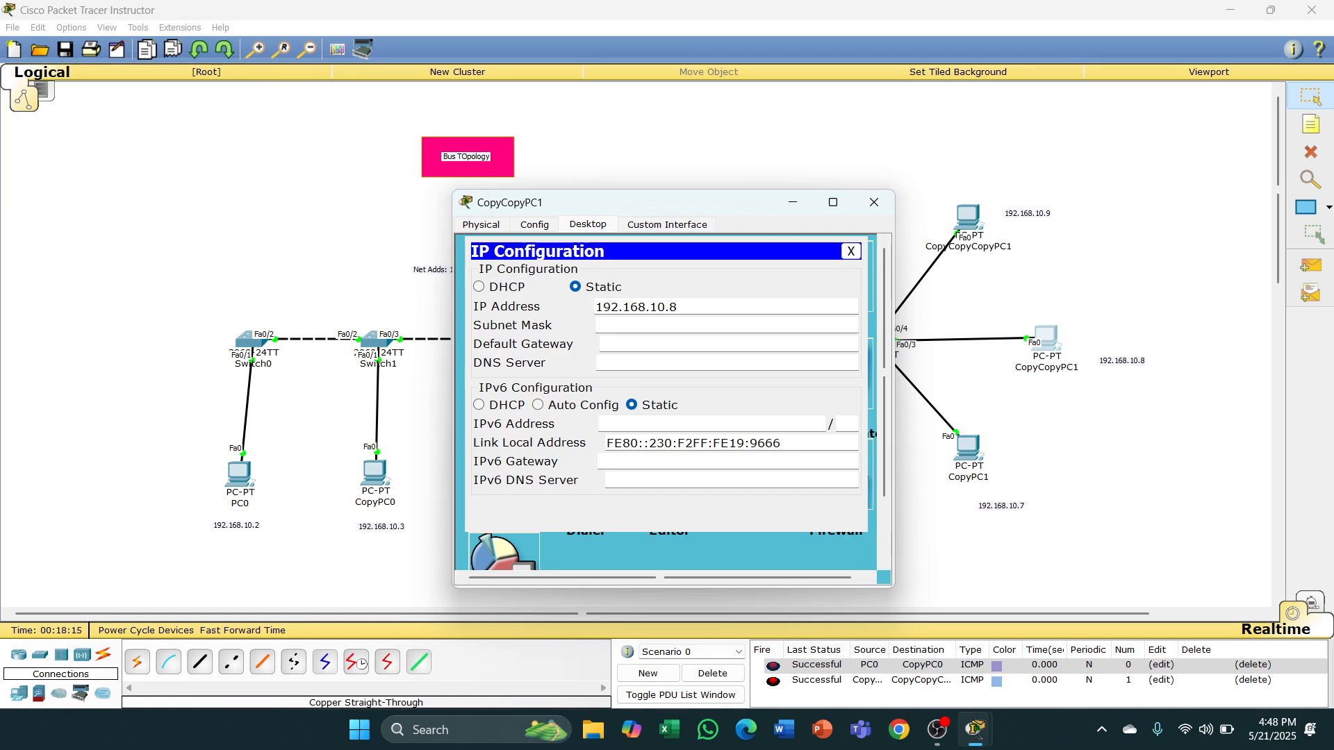
pyautogui.press('Tab')
pyautogui.click(874, 202)
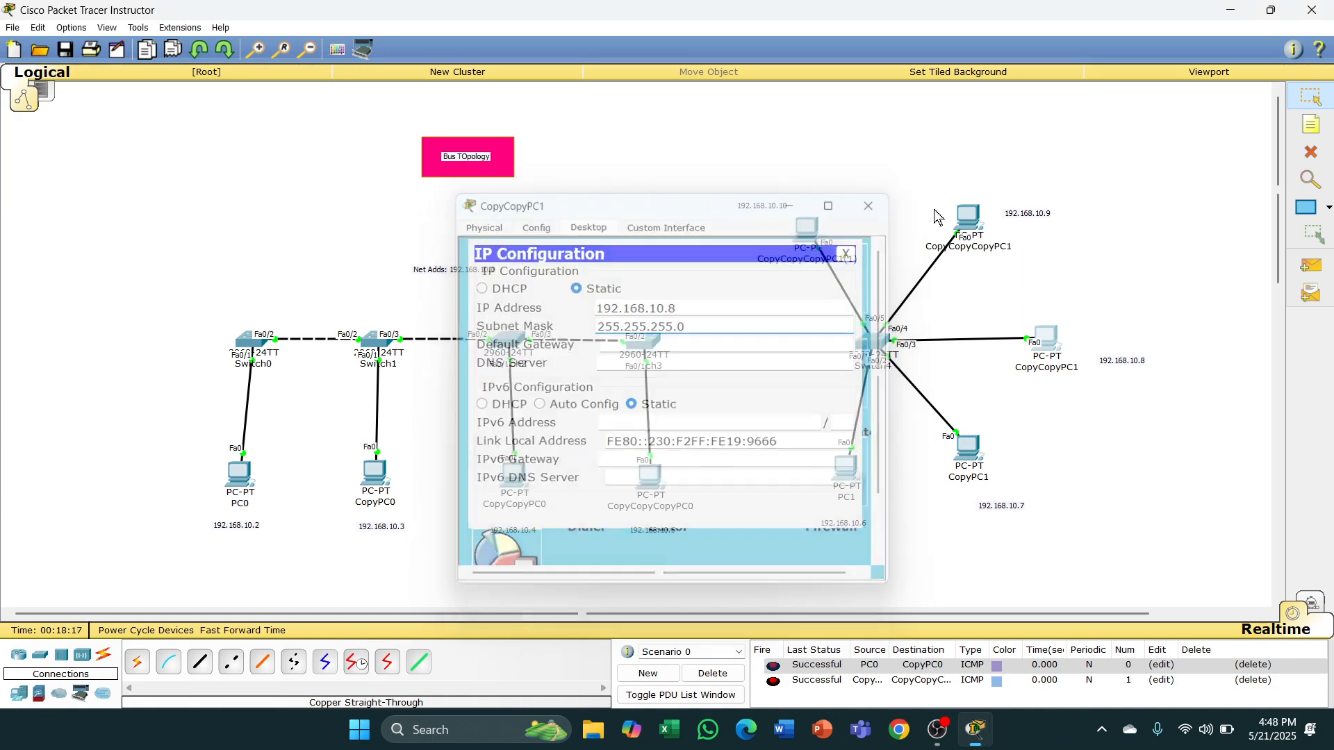
# - Configure CopyCopyCopyPC1 with the static IP address 192.168.10.9 and the default subnet mask, and close its configuration
pyautogui.click(968, 217)
pyautogui.click(588, 224)
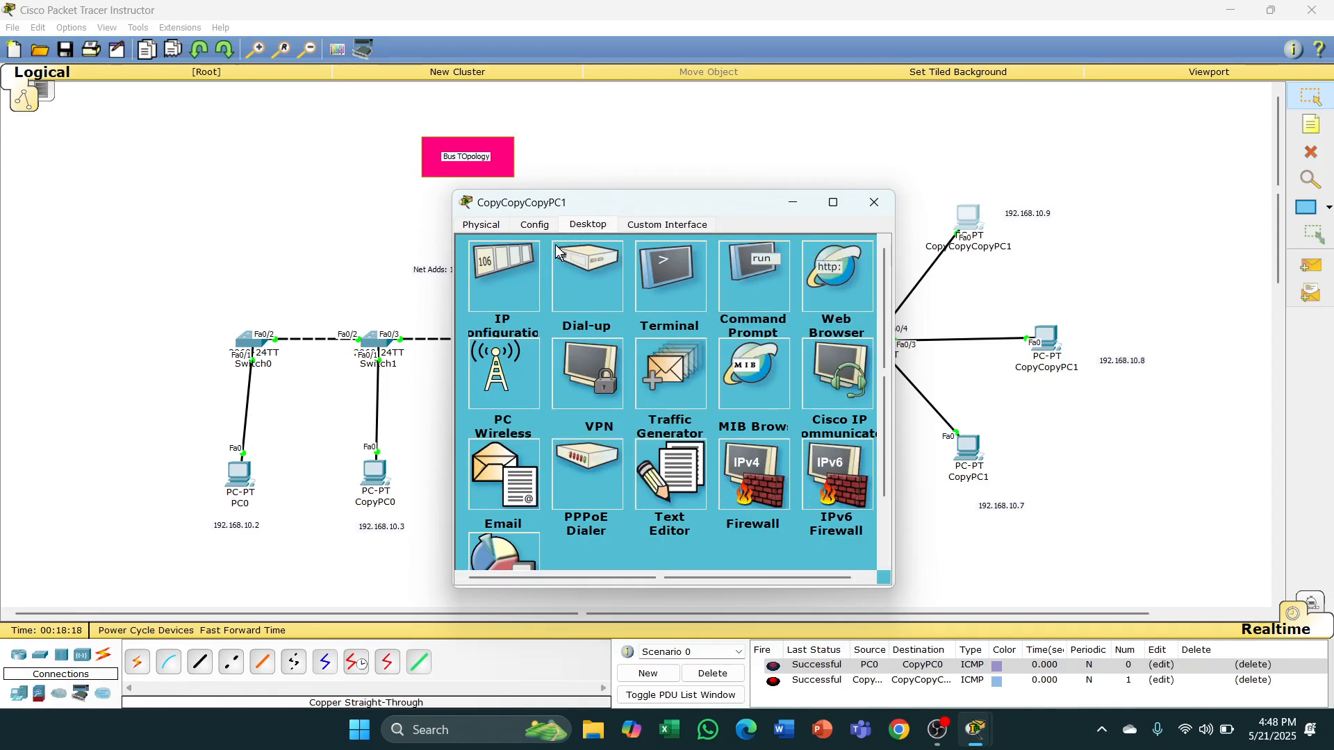
pyautogui.click(517, 292)
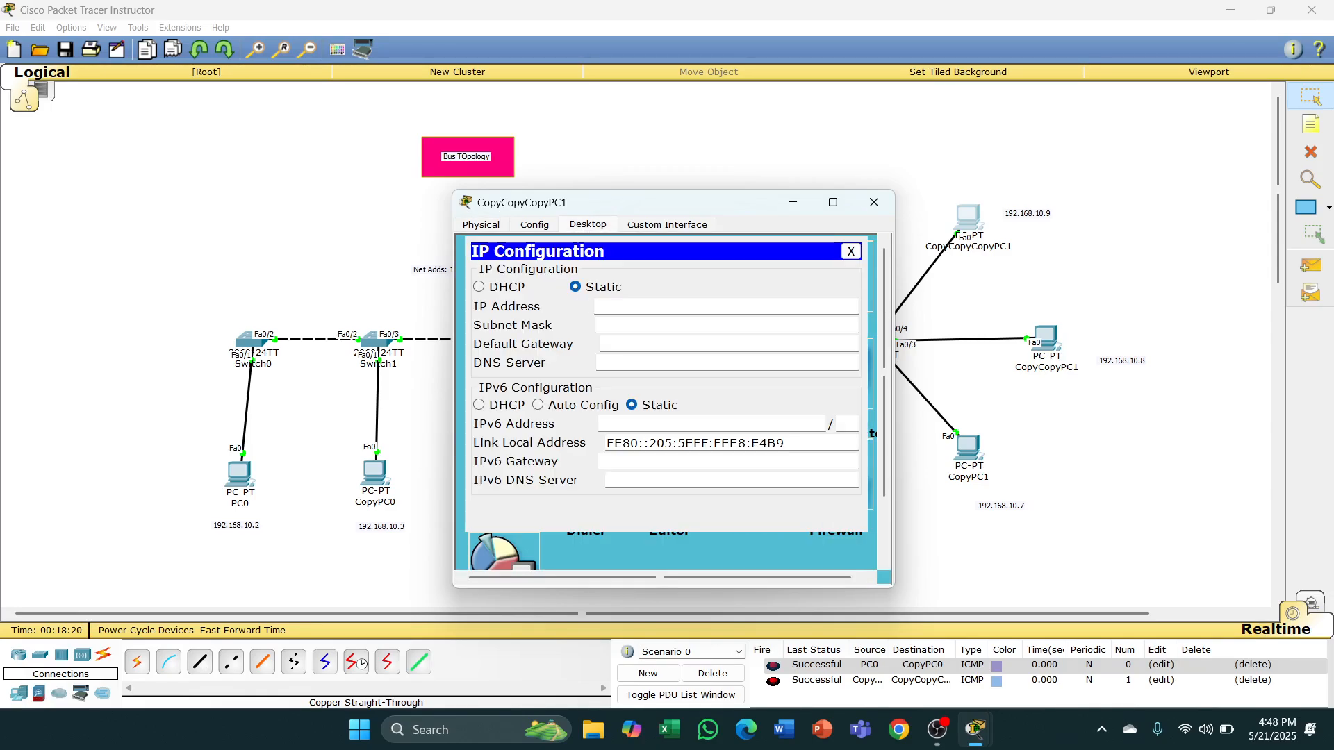
pyautogui.write('192.168.10.5')
pyautogui.press('BackSpace')
pyautogui.write('9')
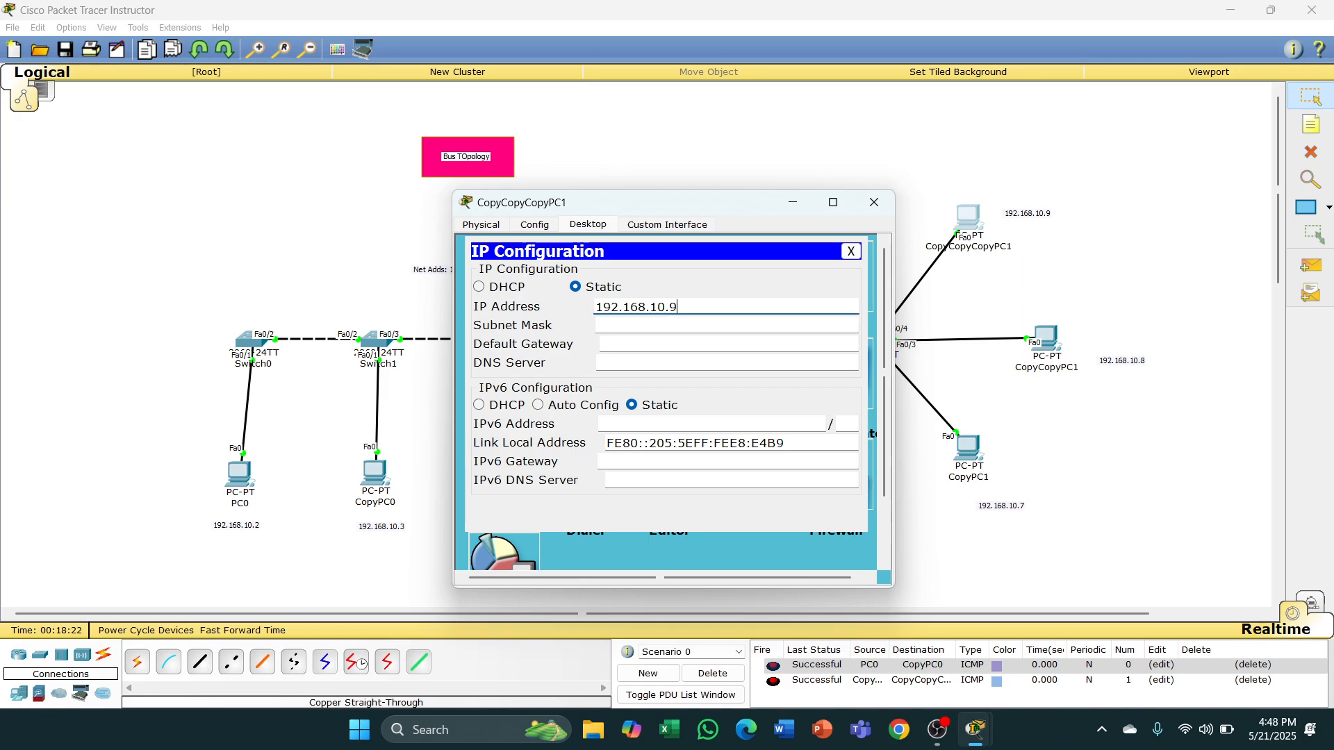
pyautogui.press('Tab')
pyautogui.click(871, 207)
# - Configure CopyCopyCopyPC1(1) with the static IP address 192.168.10.10 and the default subnet mask, and close its configuration
pyautogui.click(810, 230)
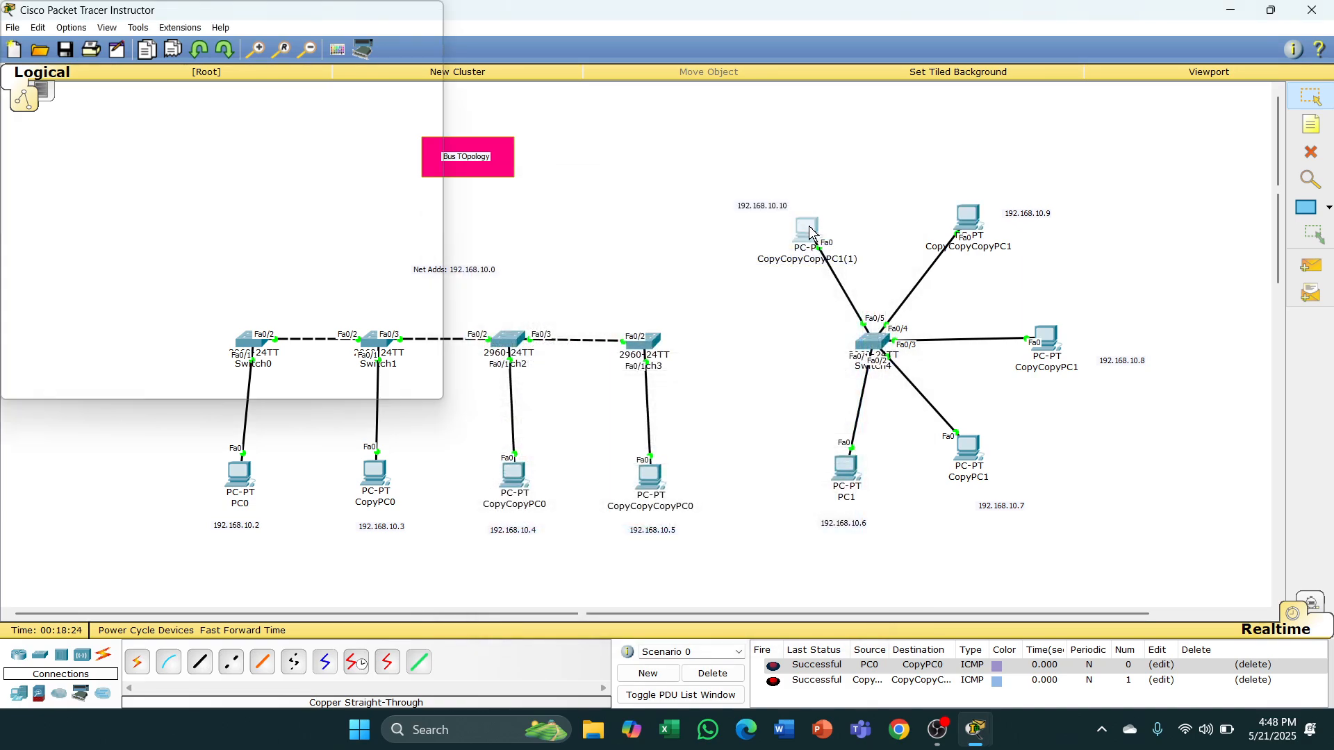
pyautogui.click(588, 226)
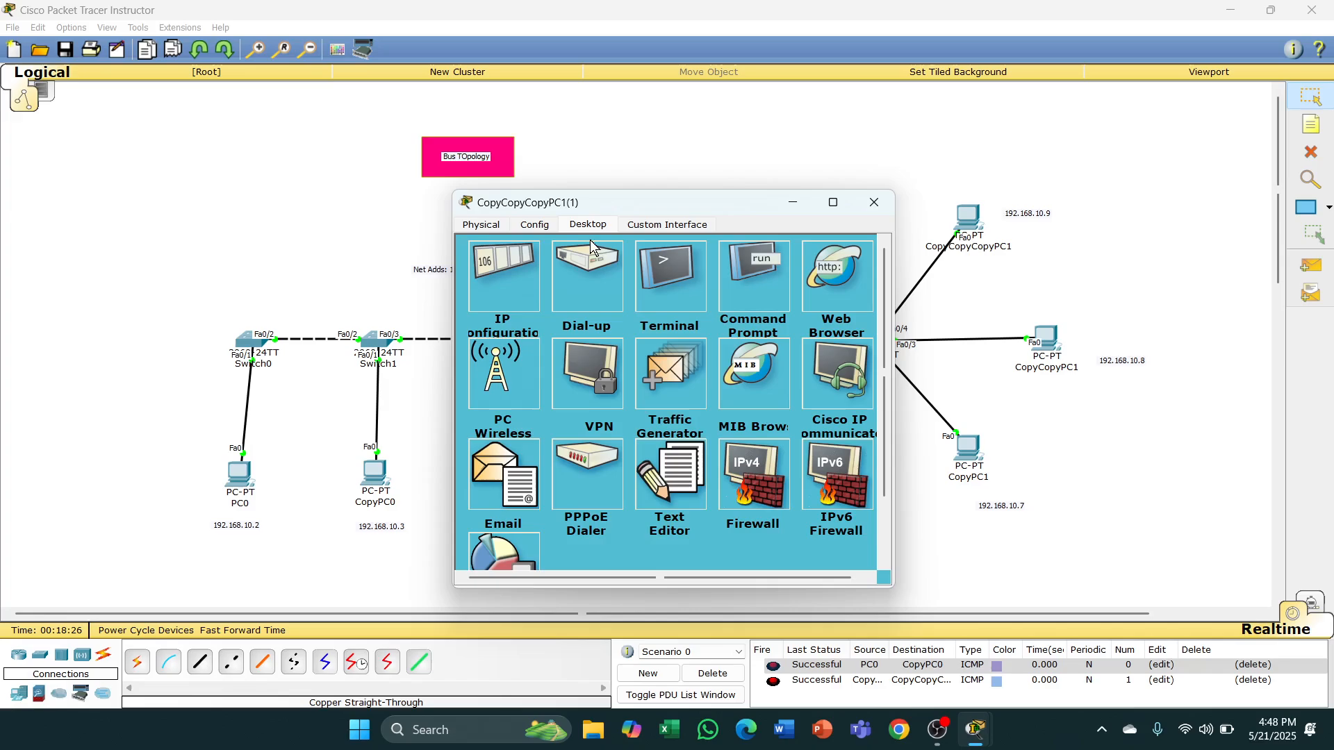
pyautogui.click(518, 280)
pyautogui.write('192.168.10.5')
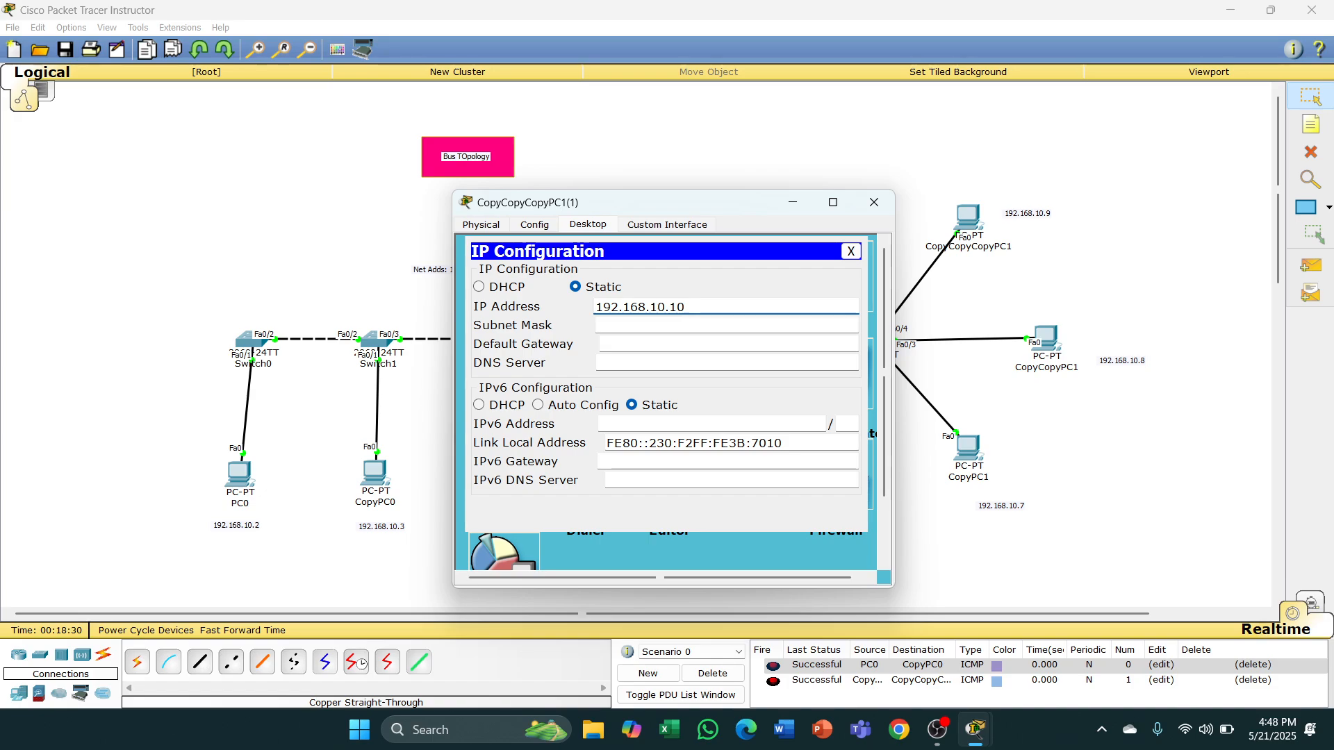
pyautogui.press('Tab')
pyautogui.click(874, 202)
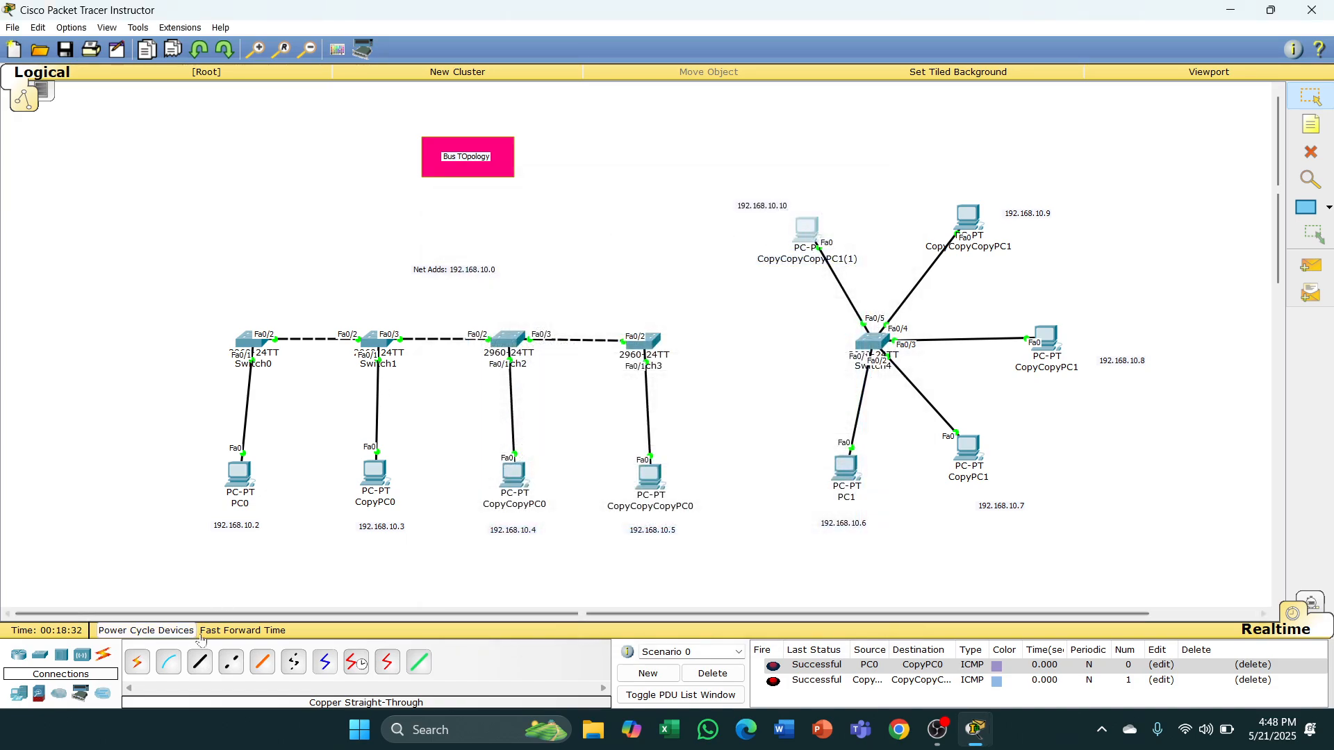
# - Fast-forward the simulation time several times so the star network can settle
pyautogui.click(245, 631)
pyautogui.click(245, 630)
pyautogui.click(244, 631)
pyautogui.click(244, 630)
pyautogui.click(244, 630)
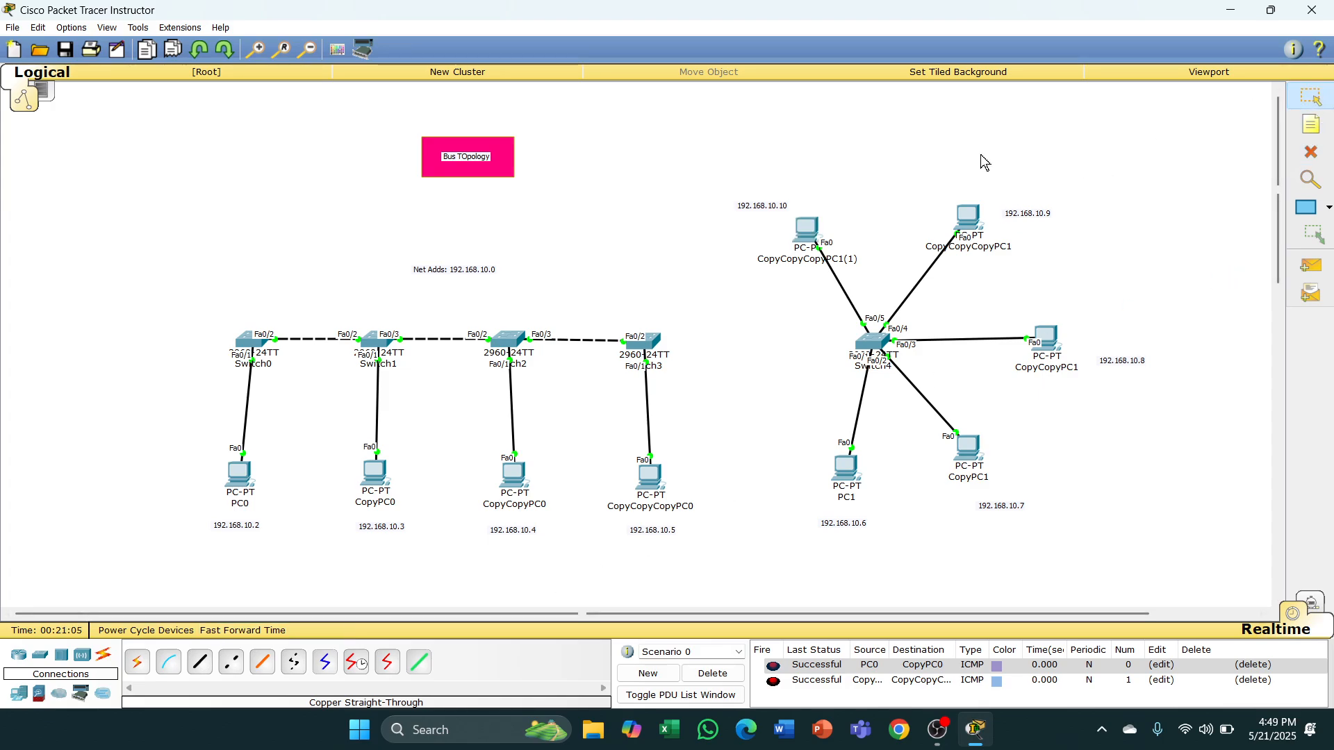
# - Send a simple PDU from CopyPC1 to CopyCopyPC1 to test the star network
pyautogui.click(1311, 264)
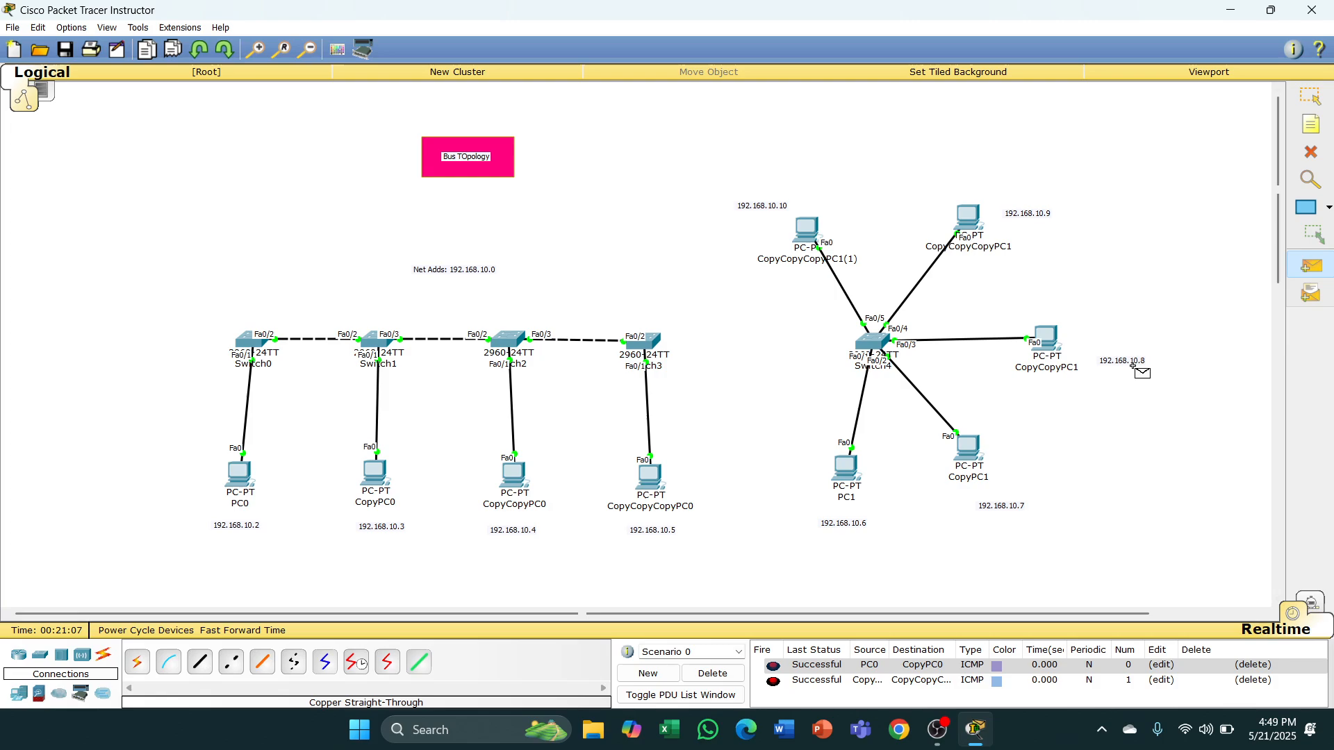
pyautogui.click(969, 450)
pyautogui.click(1048, 344)
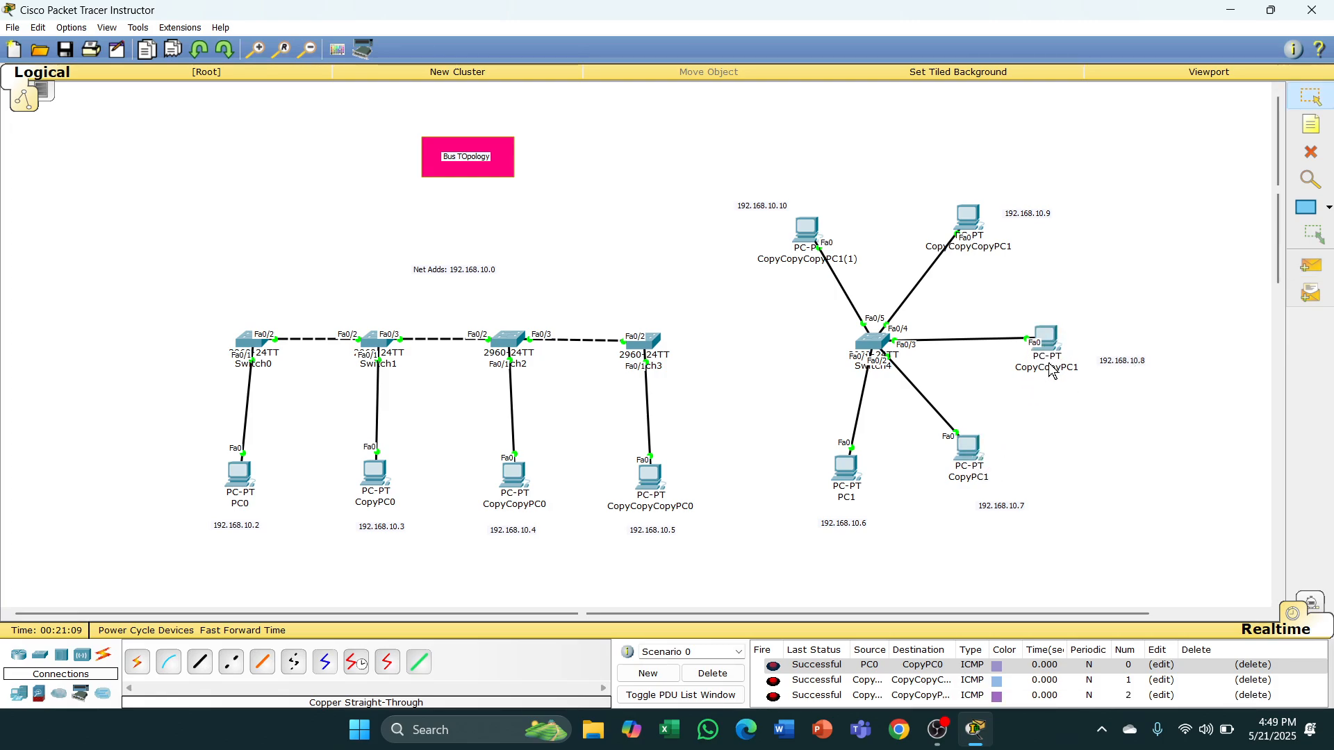
# - Delete the existing PDUs of Scenario 0 and send a fresh simple PDU from CopyPC1 to CopyCopyPC1
pyautogui.click(712, 674)
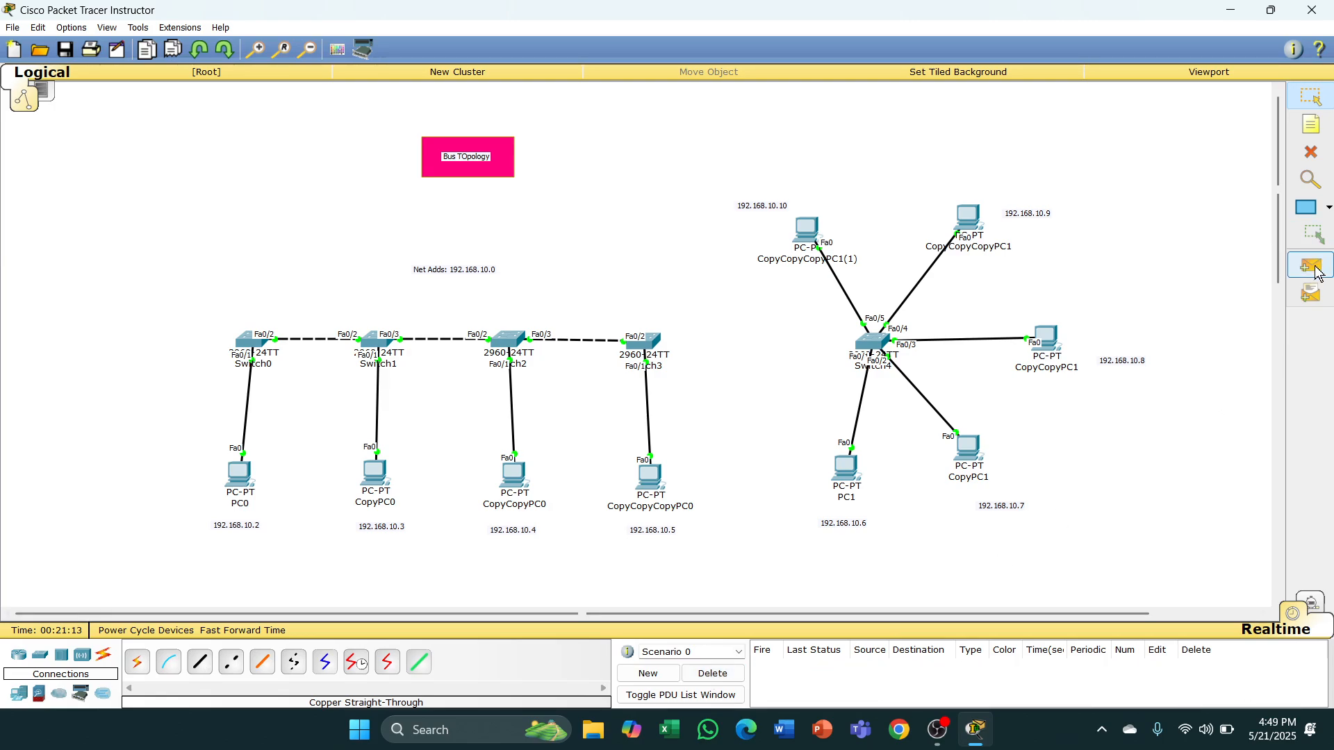
pyautogui.click(1311, 264)
pyautogui.click(959, 459)
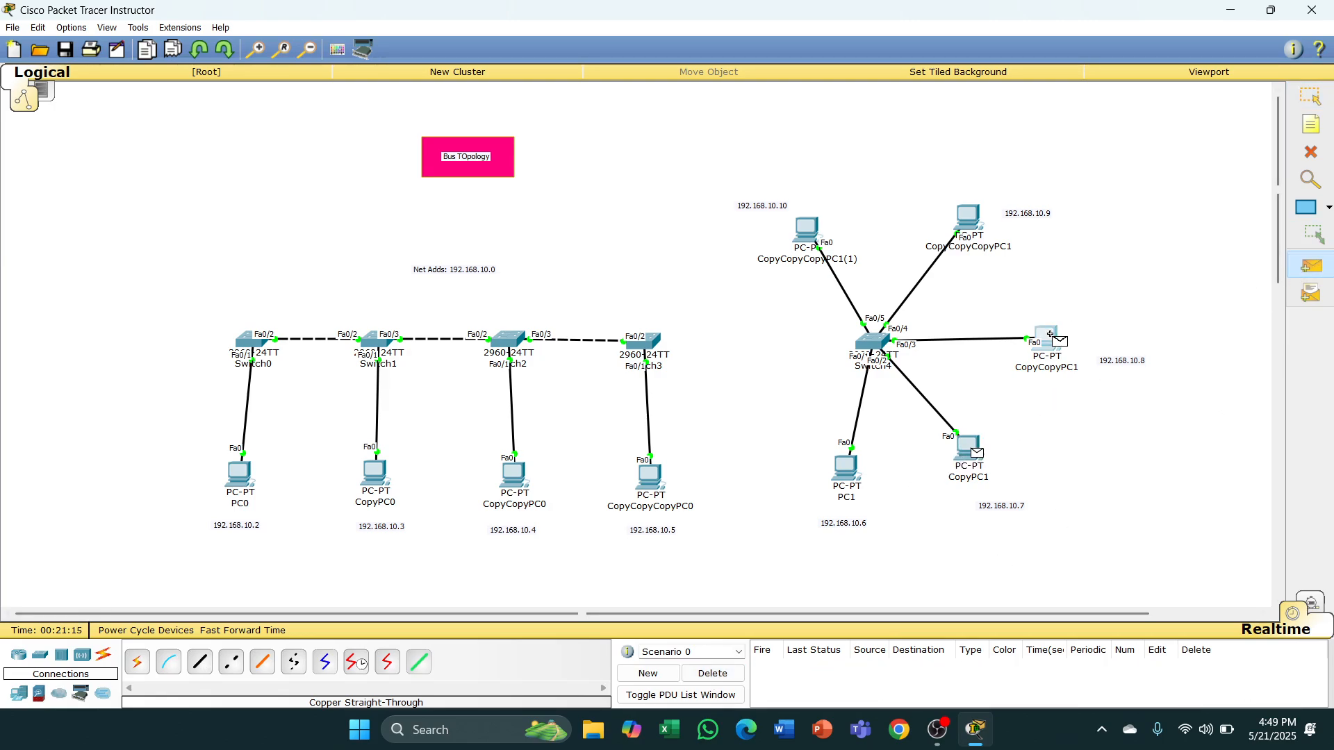
pyautogui.click(1046, 341)
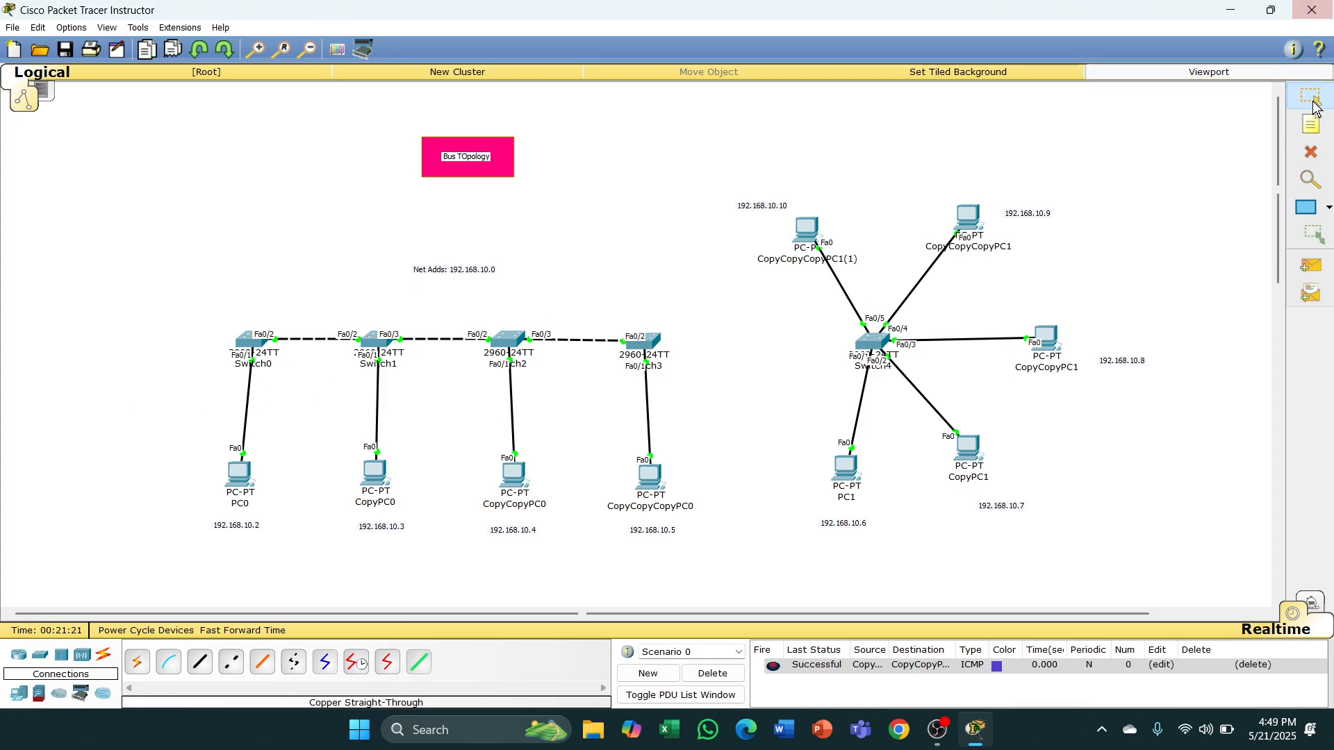
# - Place a note reading "Star Topology" above the star network, between CopyCopyCopyPC1(1) and CopyCopyCopyPC1
pyautogui.click(1311, 124)
pyautogui.click(849, 154)
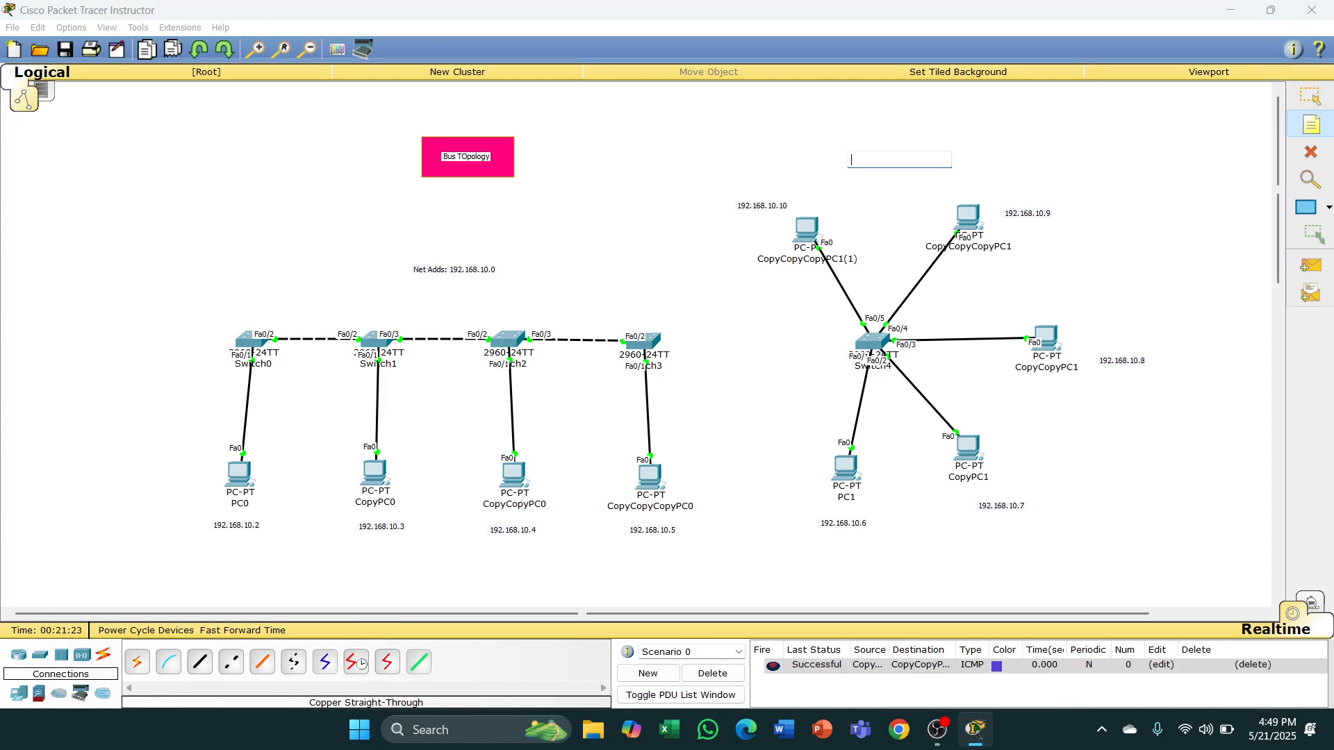
pyautogui.write('Star Topolo')
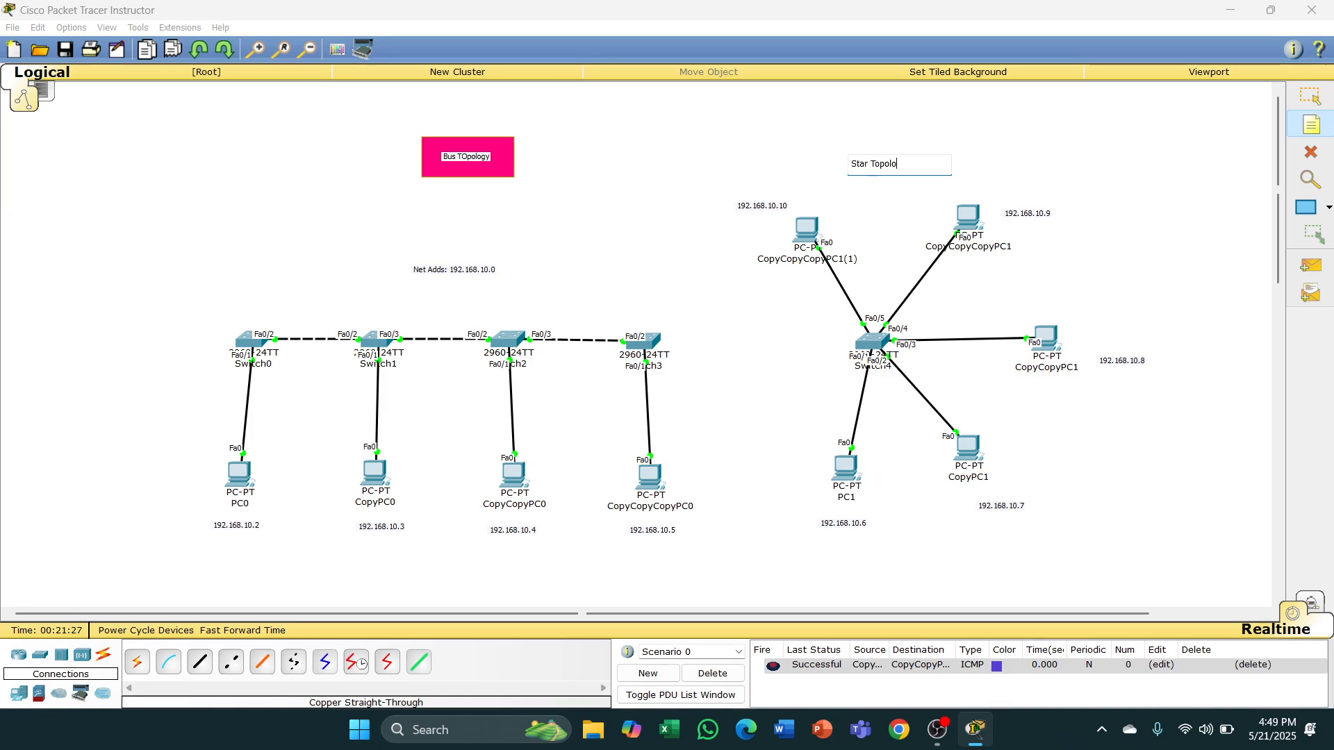
pyautogui.write('gy')
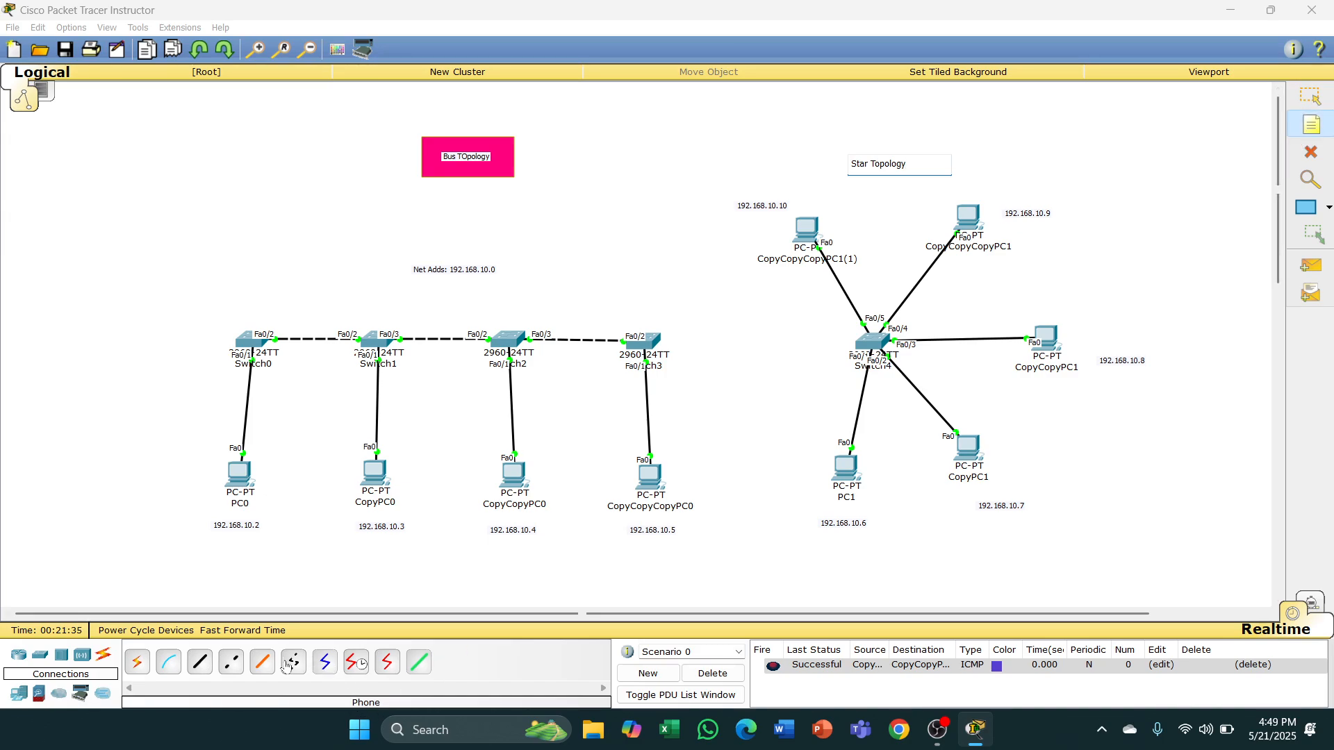
# - Link Switch3 port FastEthernet0/3 to Switch4 port FastEthernet0/6 with a copper cross-over cable and fast-forward the simulation
pyautogui.click(231, 661)
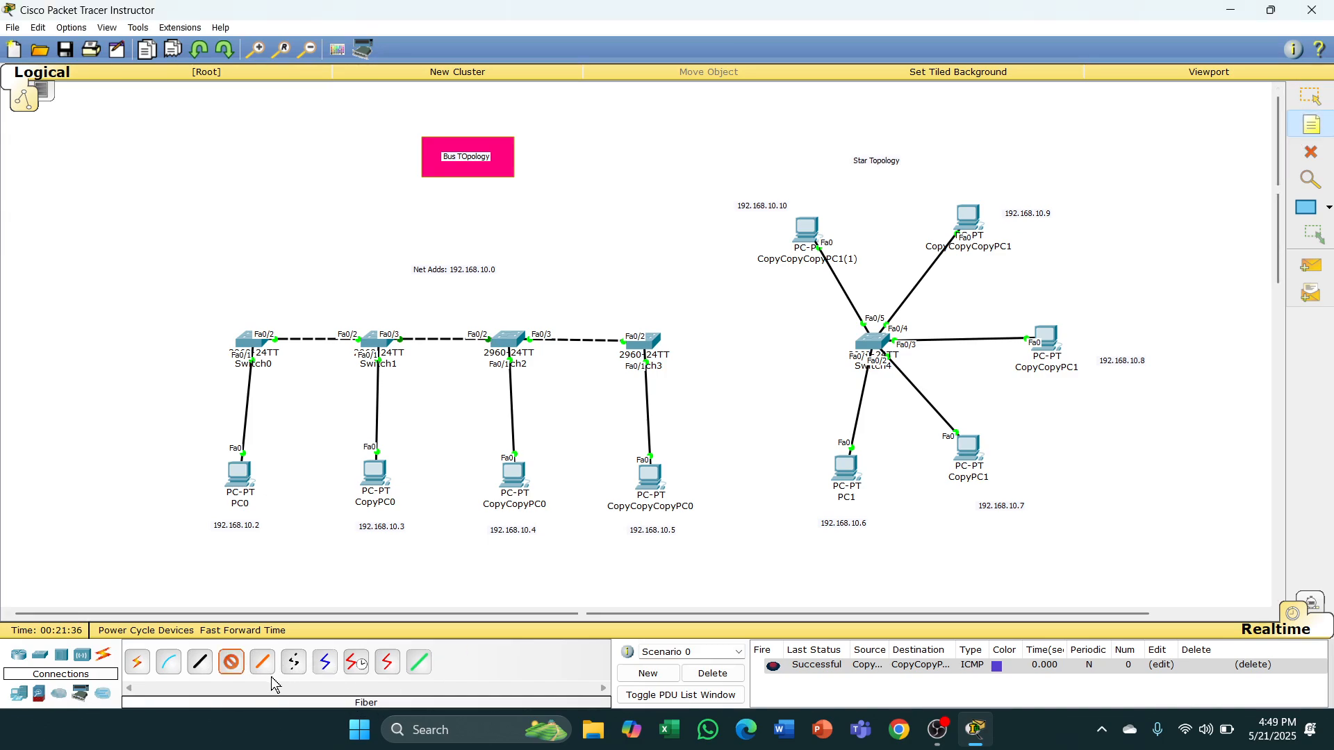
pyautogui.click(638, 342)
pyautogui.click(723, 30)
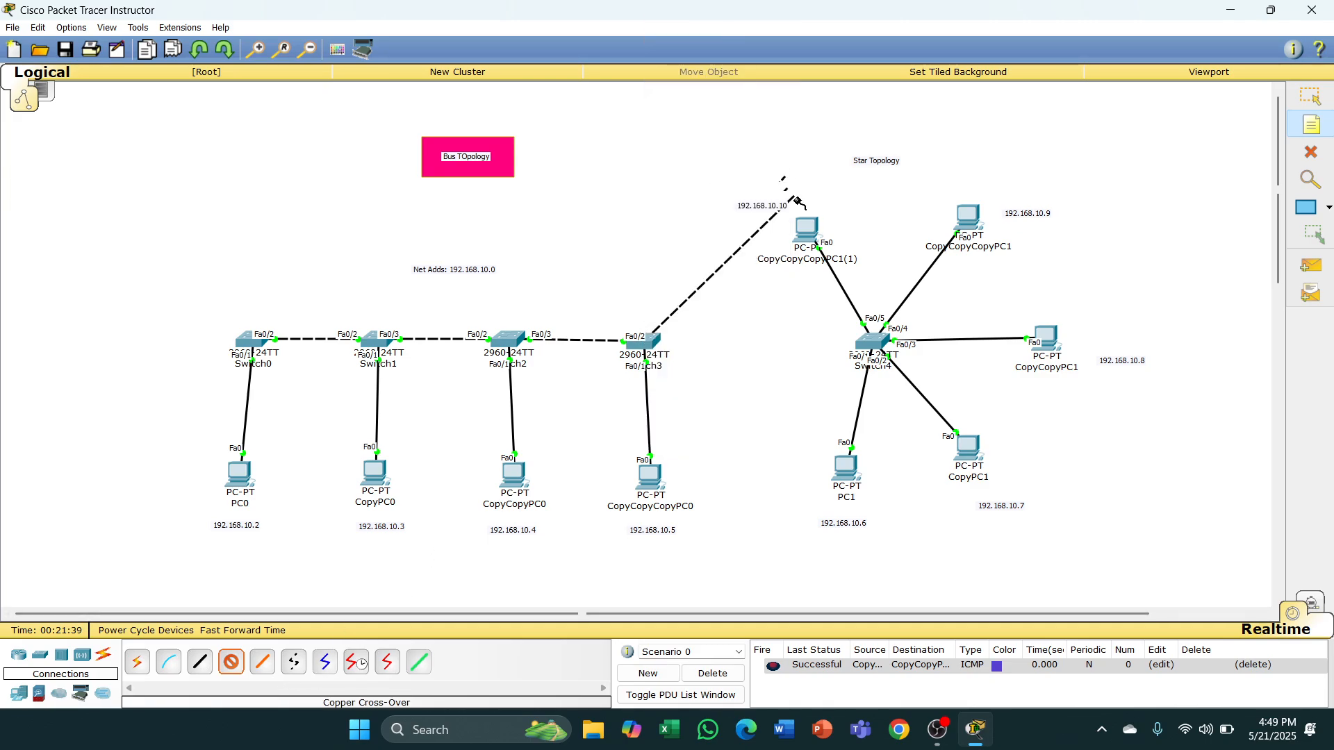
pyautogui.click(871, 340)
pyautogui.click(914, 369)
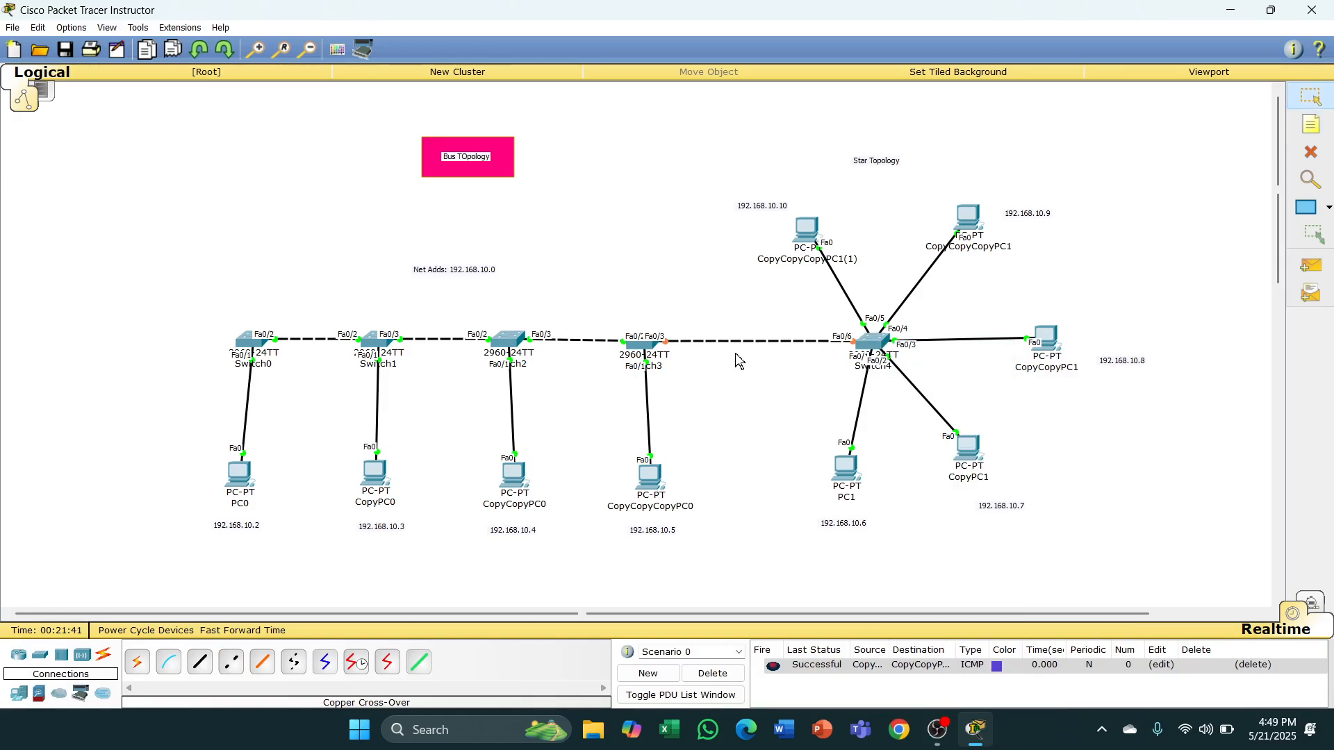
pyautogui.click(240, 633)
# - Draw a pink-filled rectangle with an outline around the "Star Topology" note
pyautogui.click(1325, 209)
pyautogui.moveTo(825, 145); pyautogui.dragTo(931, 178)
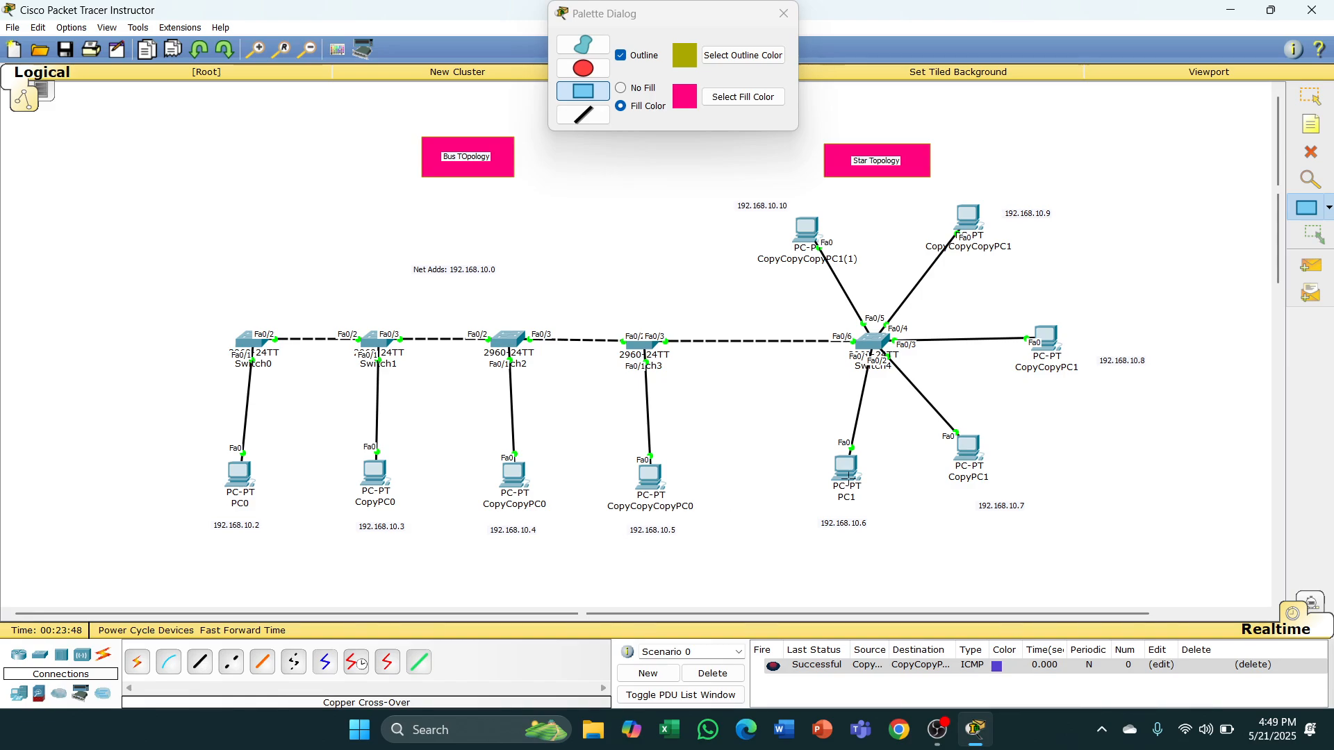
# - Place a note reading "Hybrit Topology" below the CopyCopyCopyPC0 address label and draw a pink-filled rectangle around it
pyautogui.click(1312, 124)
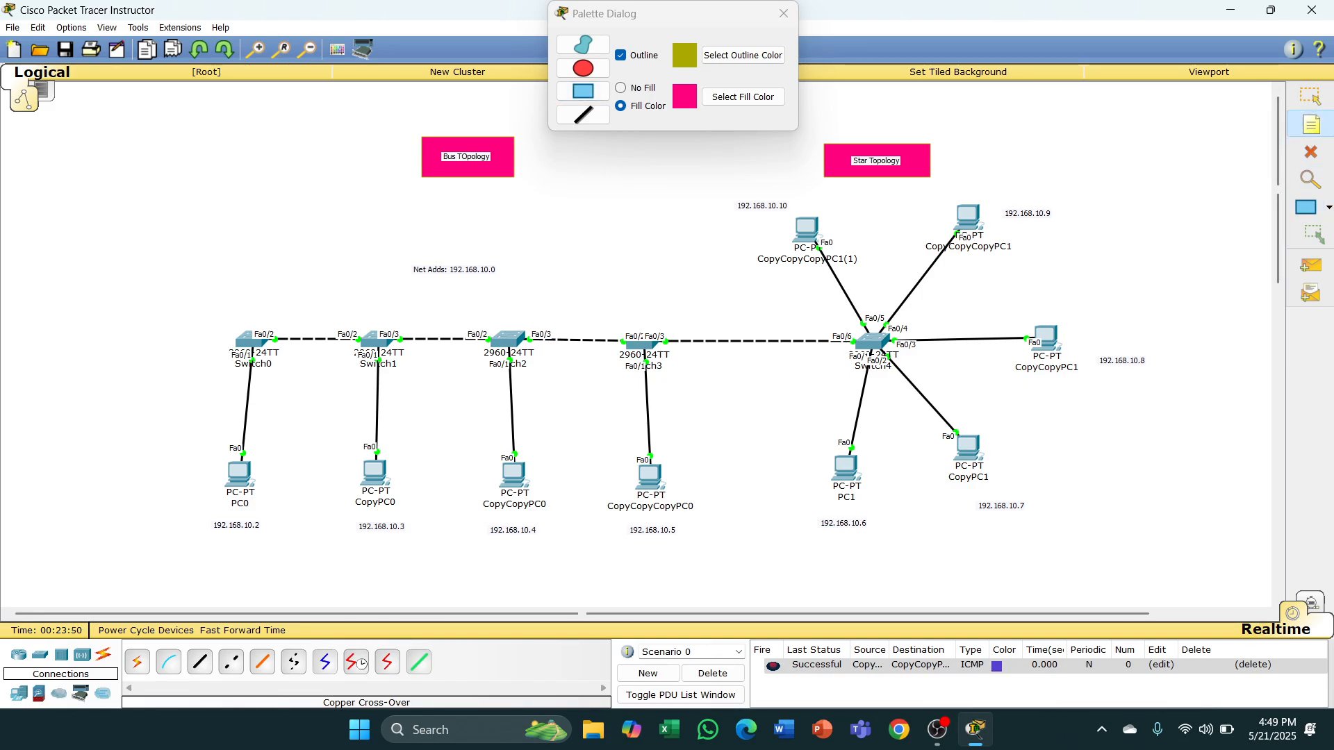
pyautogui.click(606, 565)
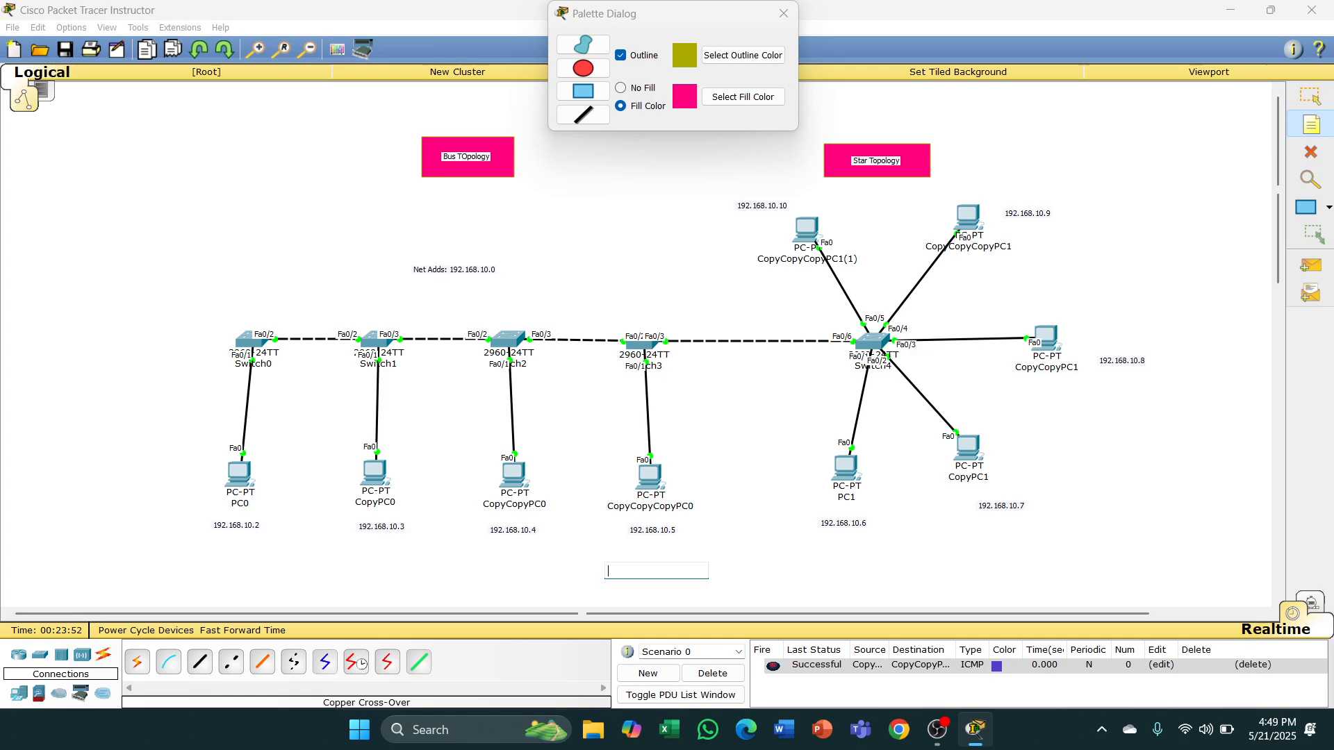
pyautogui.write('H')
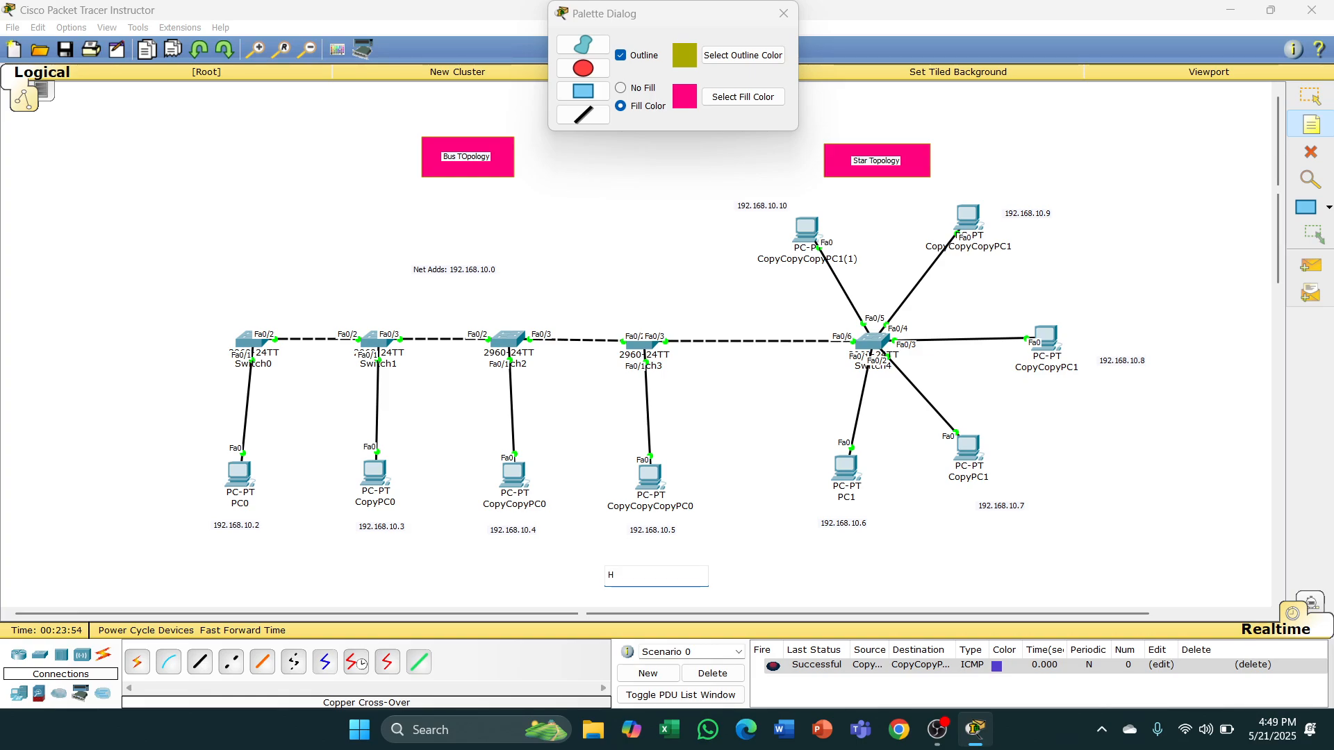
pyautogui.write('ybrit Topology')
pyautogui.click(1310, 208)
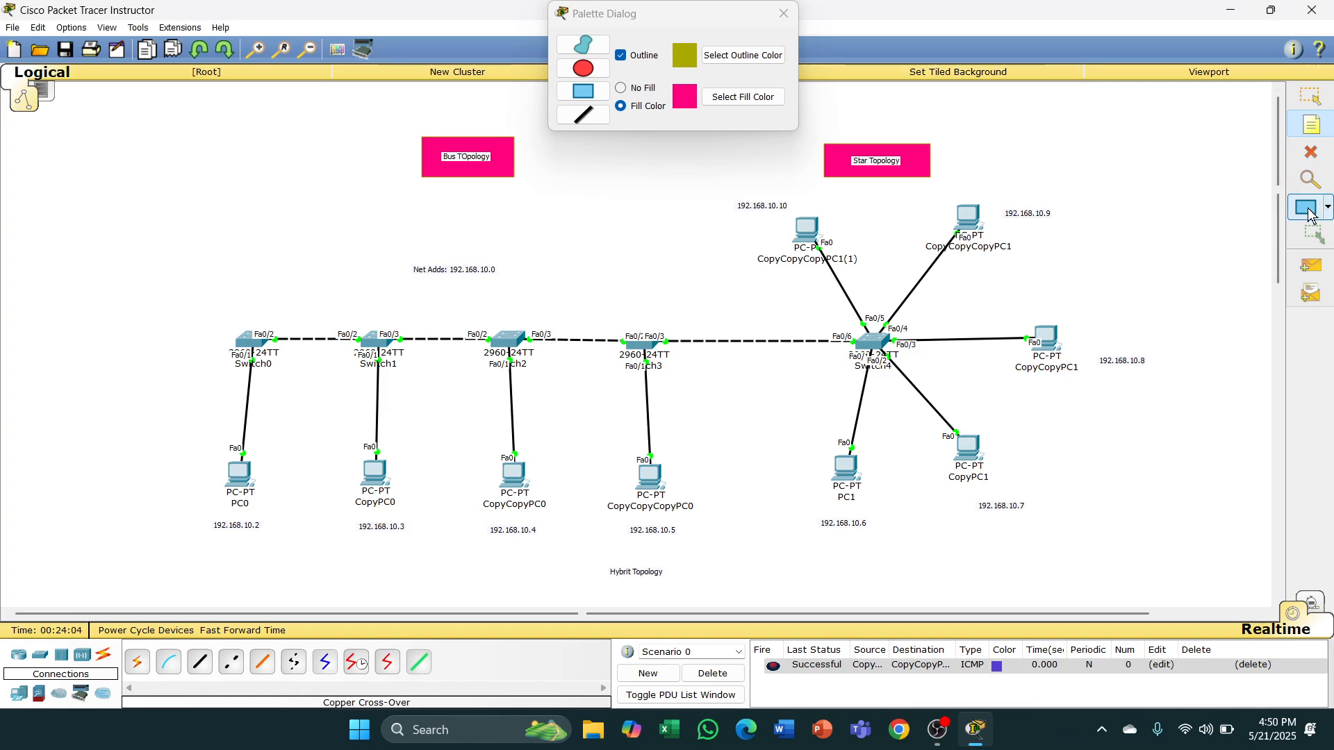
pyautogui.moveTo(585, 556); pyautogui.dragTo(683, 601)
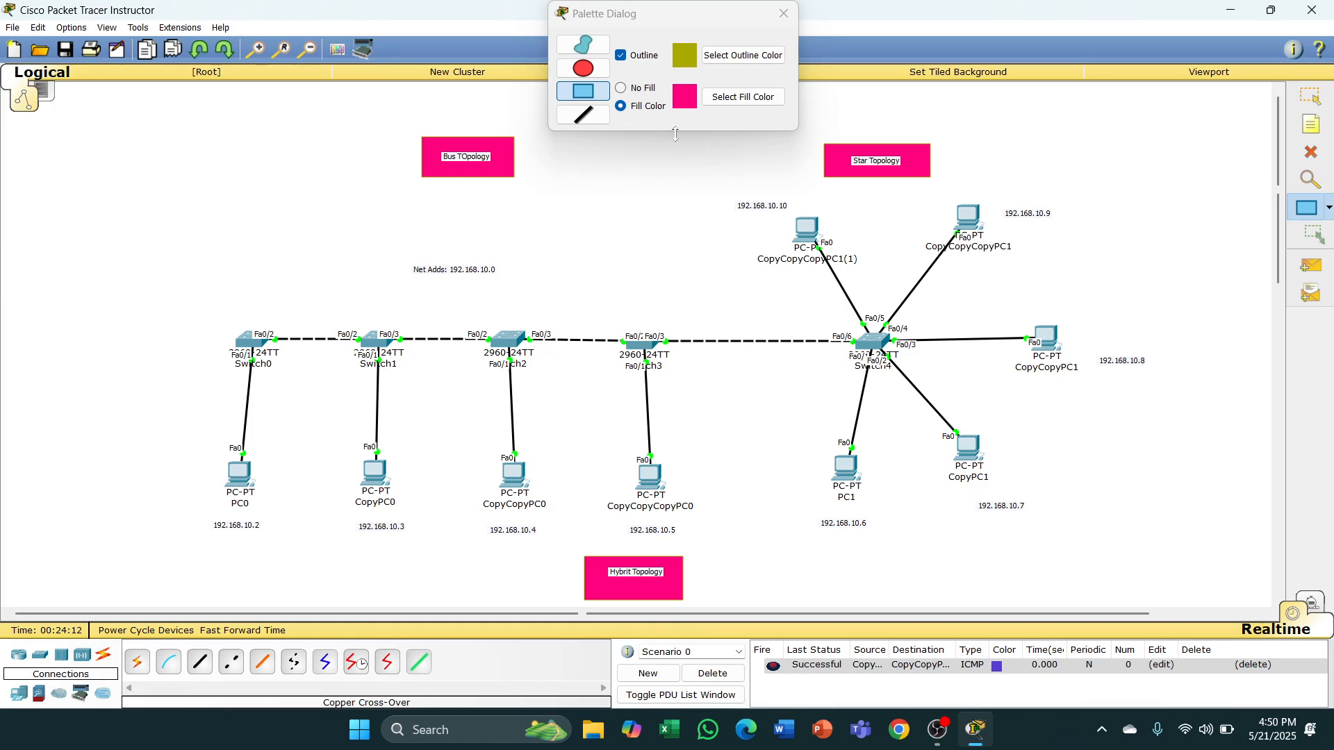
# - Draw green-filled rectangles (RGB 0, 255, 127) around the bus network's four switches and PCs and around the "Bus TOpology" note
pyautogui.click(679, 97)
pyautogui.click(738, 99)
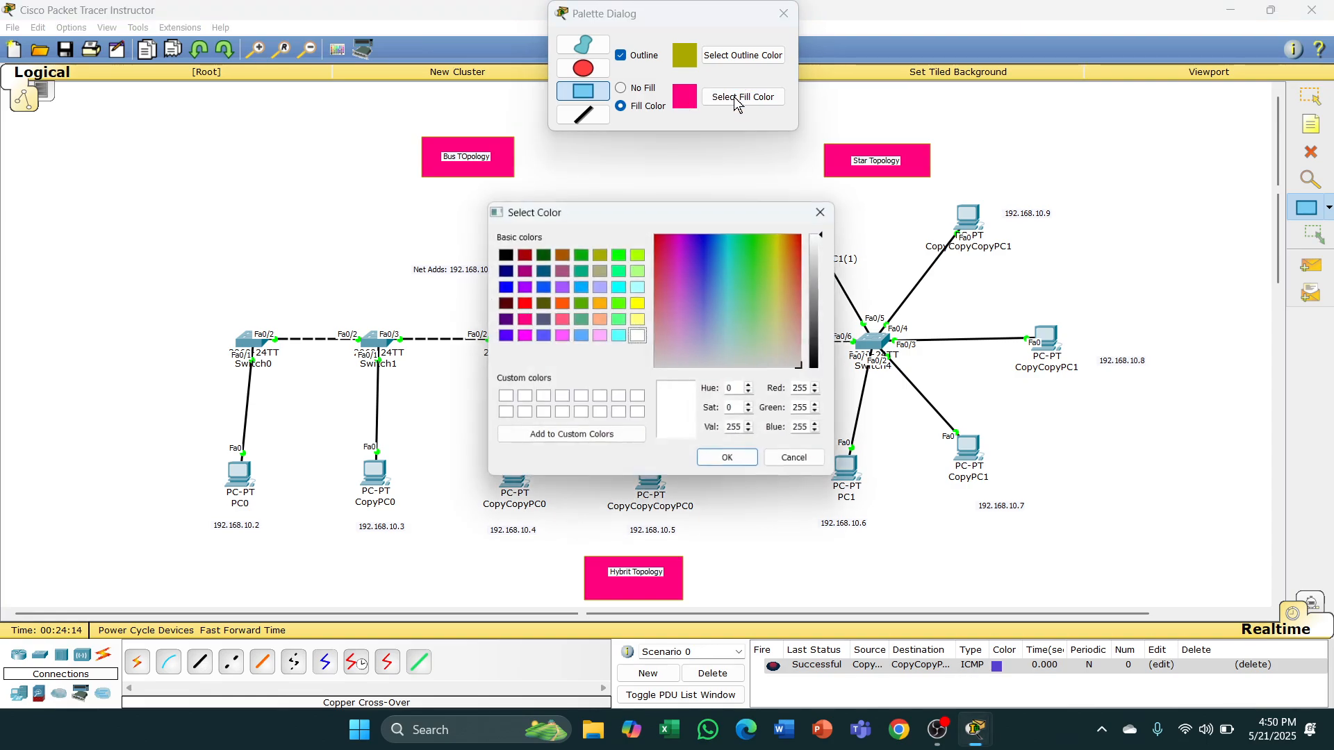
pyautogui.click(616, 271)
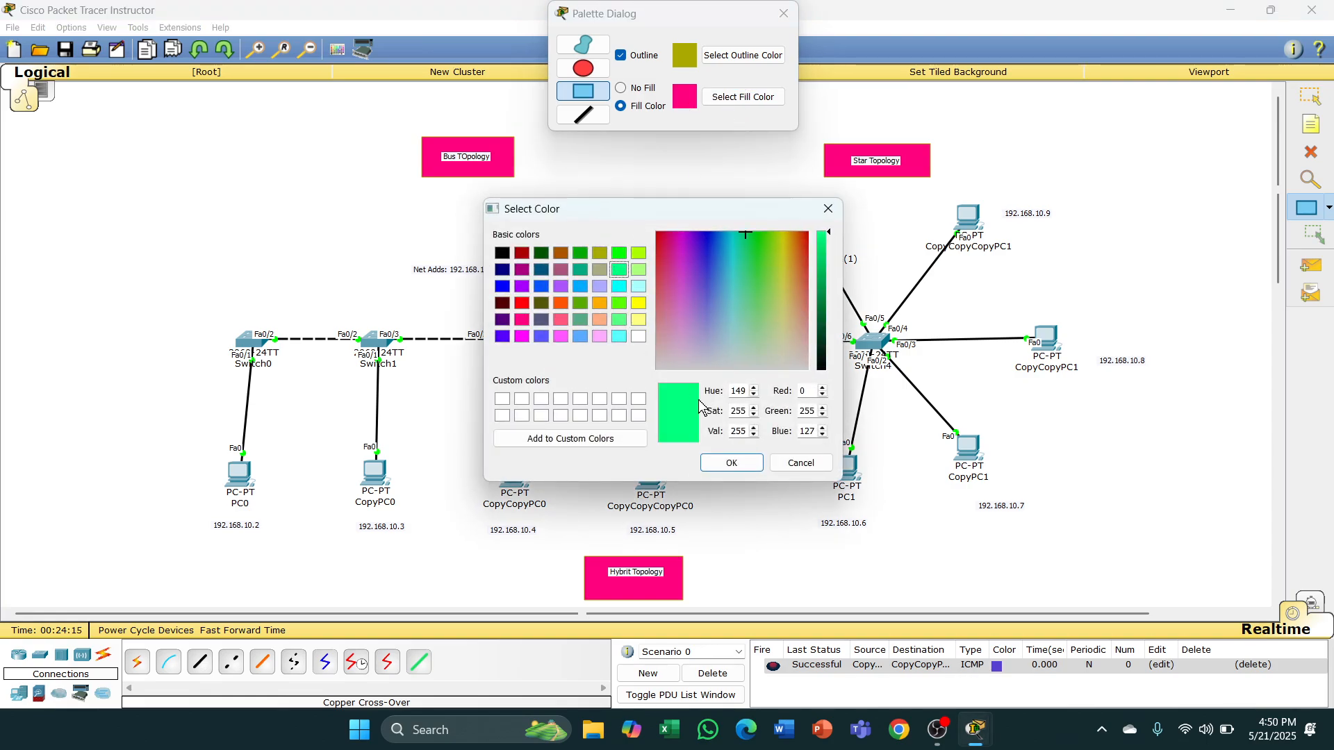
pyautogui.click(731, 463)
pyautogui.moveTo(188, 284); pyautogui.dragTo(713, 539)
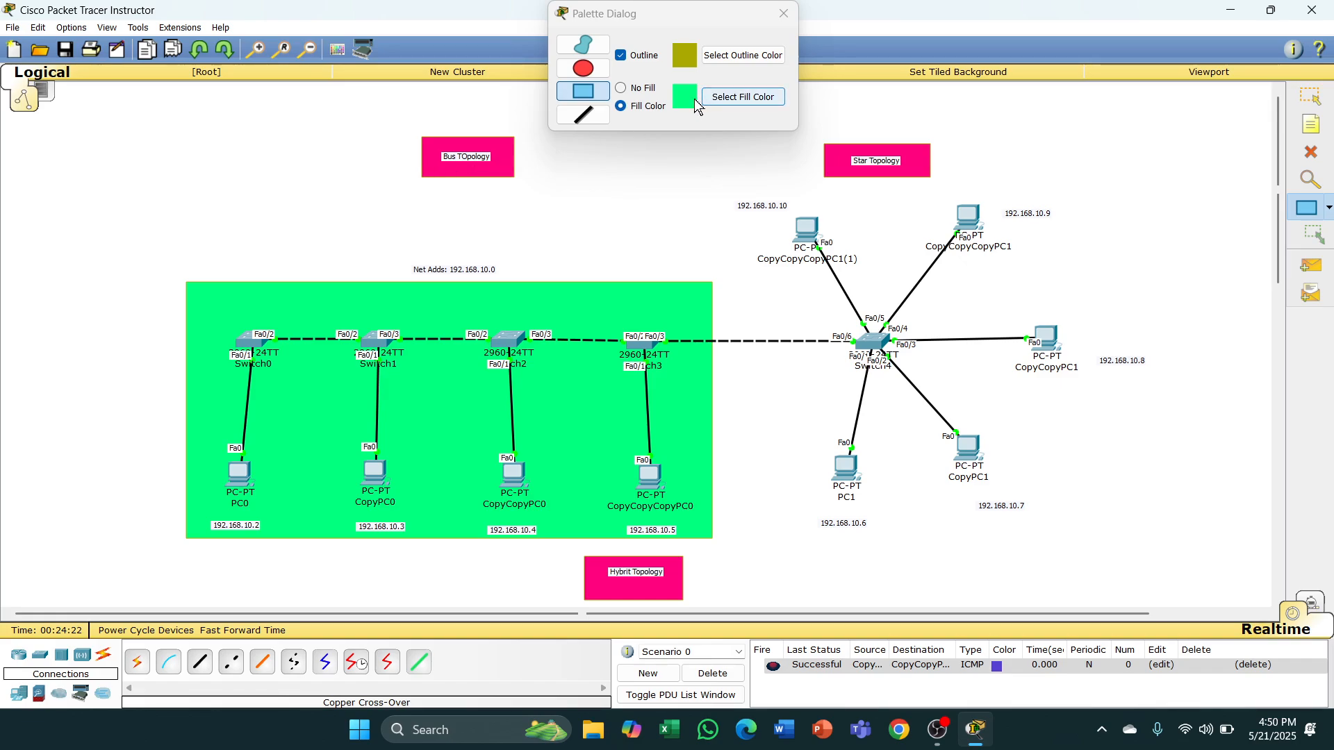
pyautogui.moveTo(411, 131); pyautogui.dragTo(538, 186)
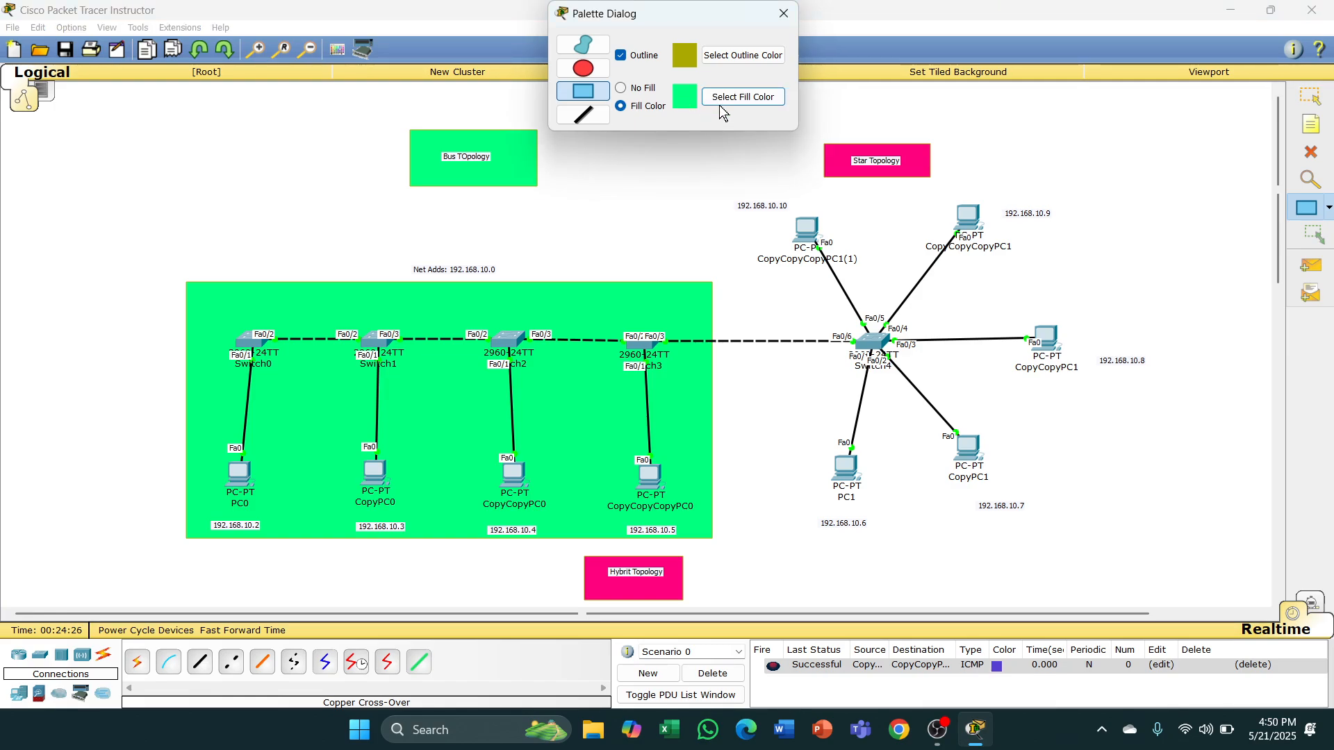
# - Draw a rectangle filled with light pink (RGB 255, 85, 127) around the star network's switch, PCs and address labels
pyautogui.click(747, 97)
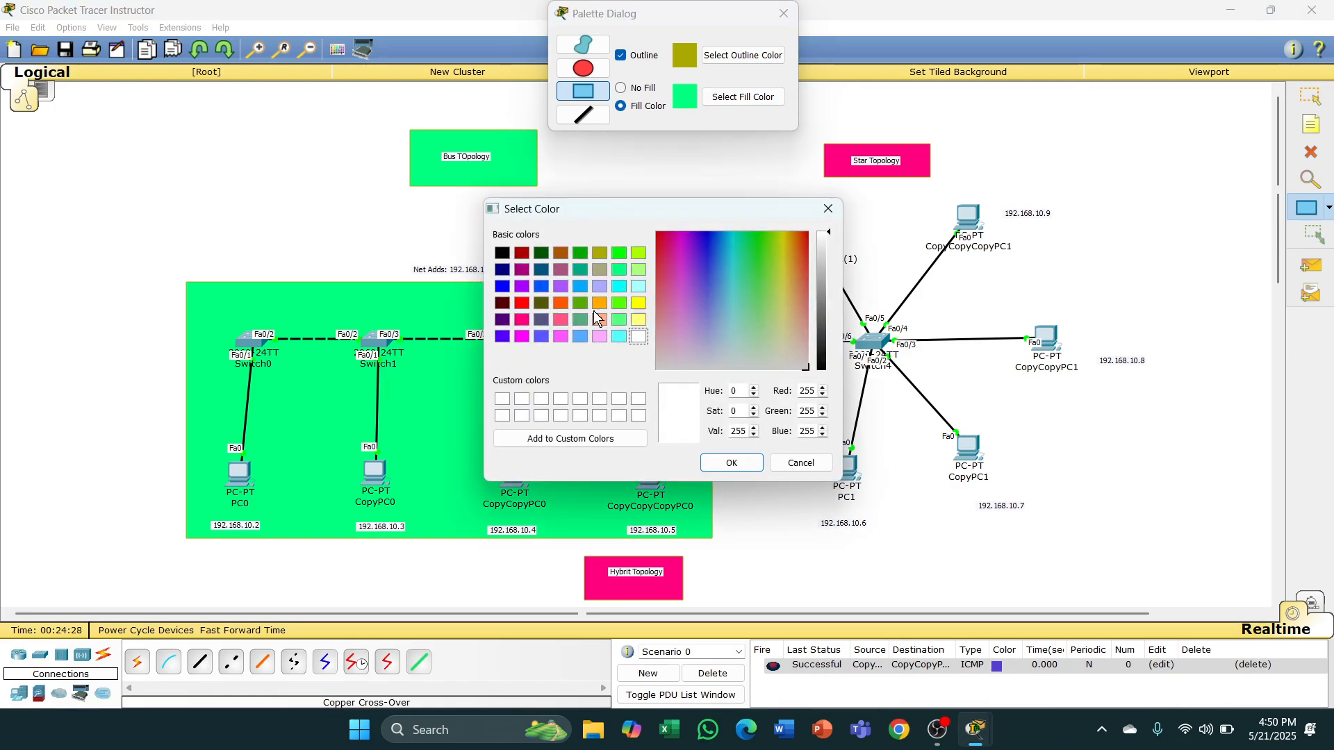
pyautogui.click(560, 321)
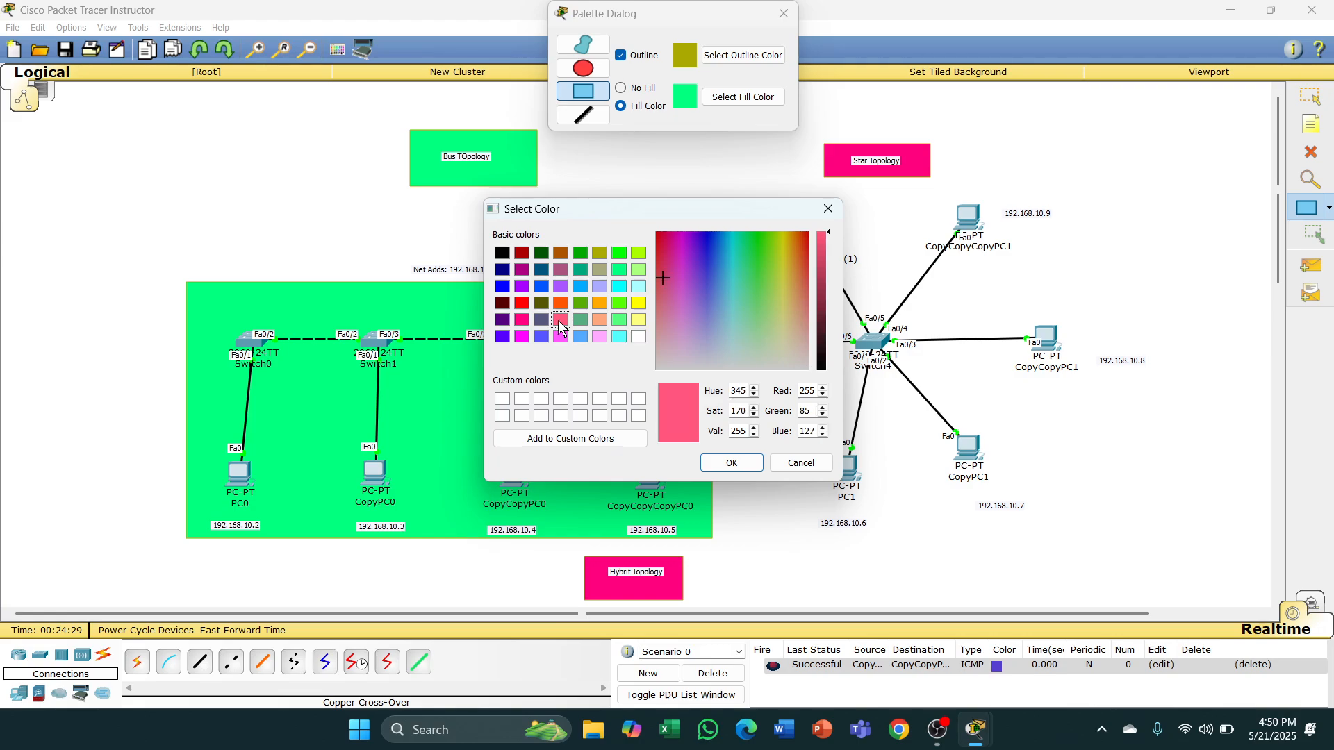
pyautogui.click(733, 463)
pyautogui.moveTo(709, 173); pyautogui.dragTo(1175, 540)
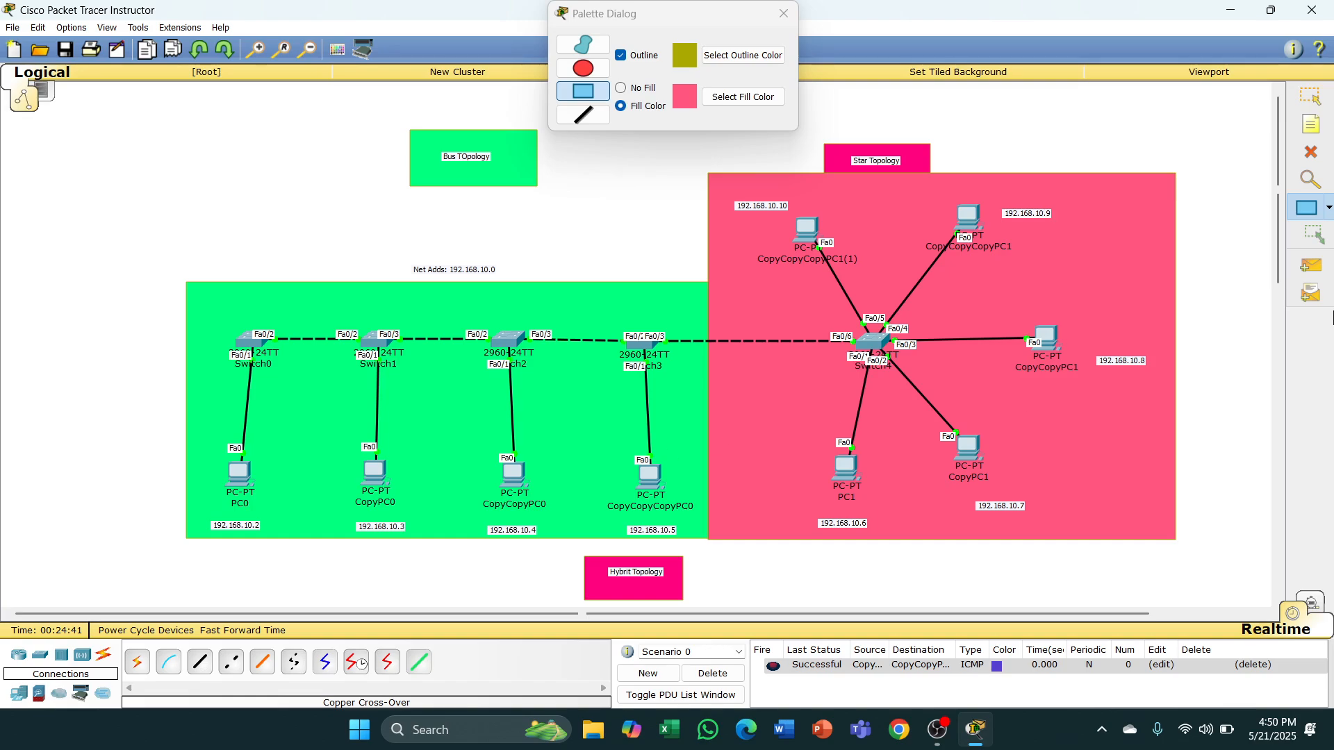
pyautogui.click(1310, 95)
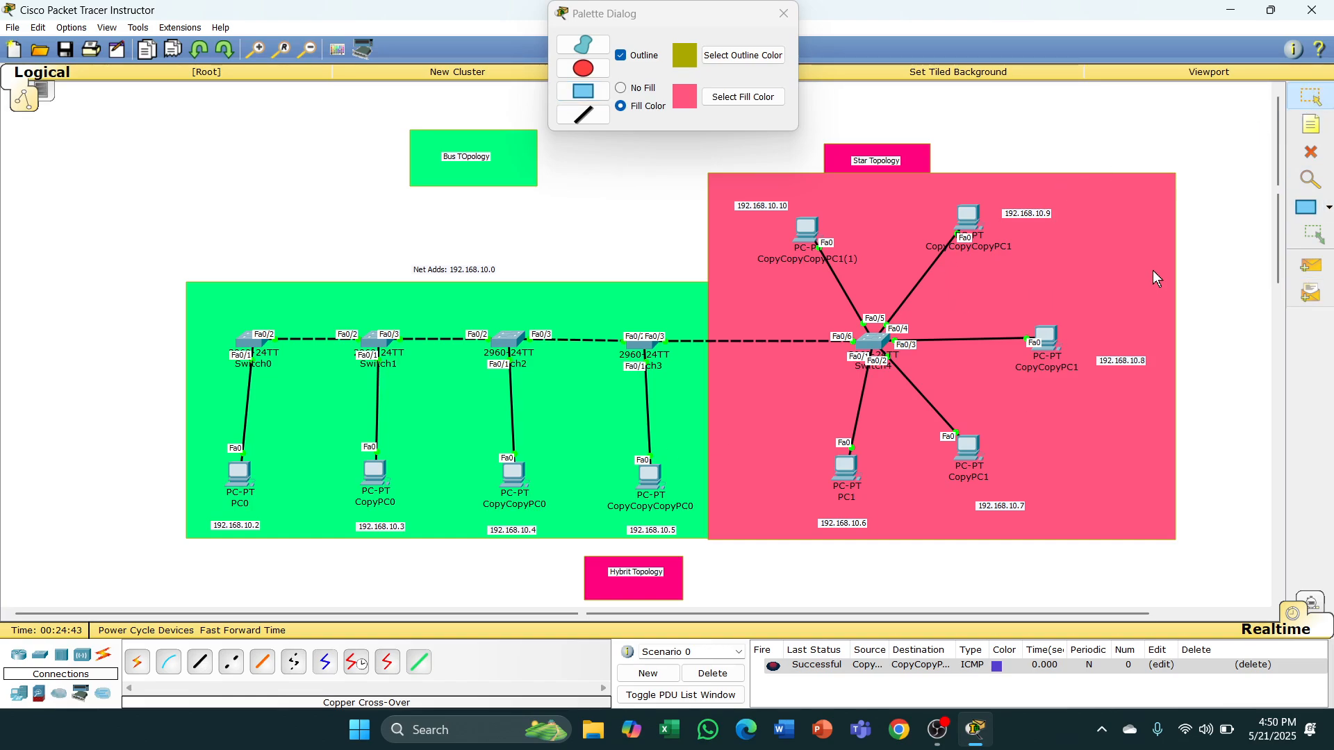
# - Send a simple PDU from PC0 in the bus network to PC1 in the star network
pyautogui.click(1312, 265)
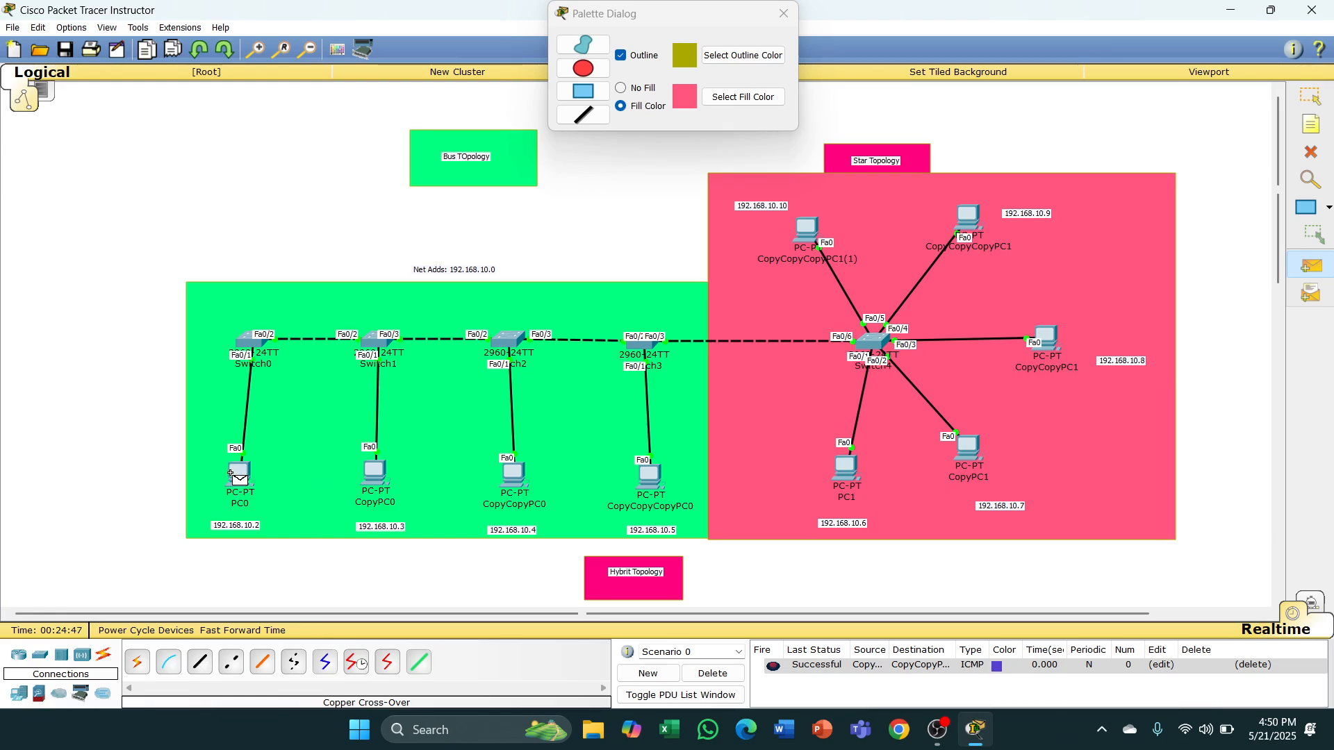
pyautogui.click(232, 473)
pyautogui.click(847, 467)
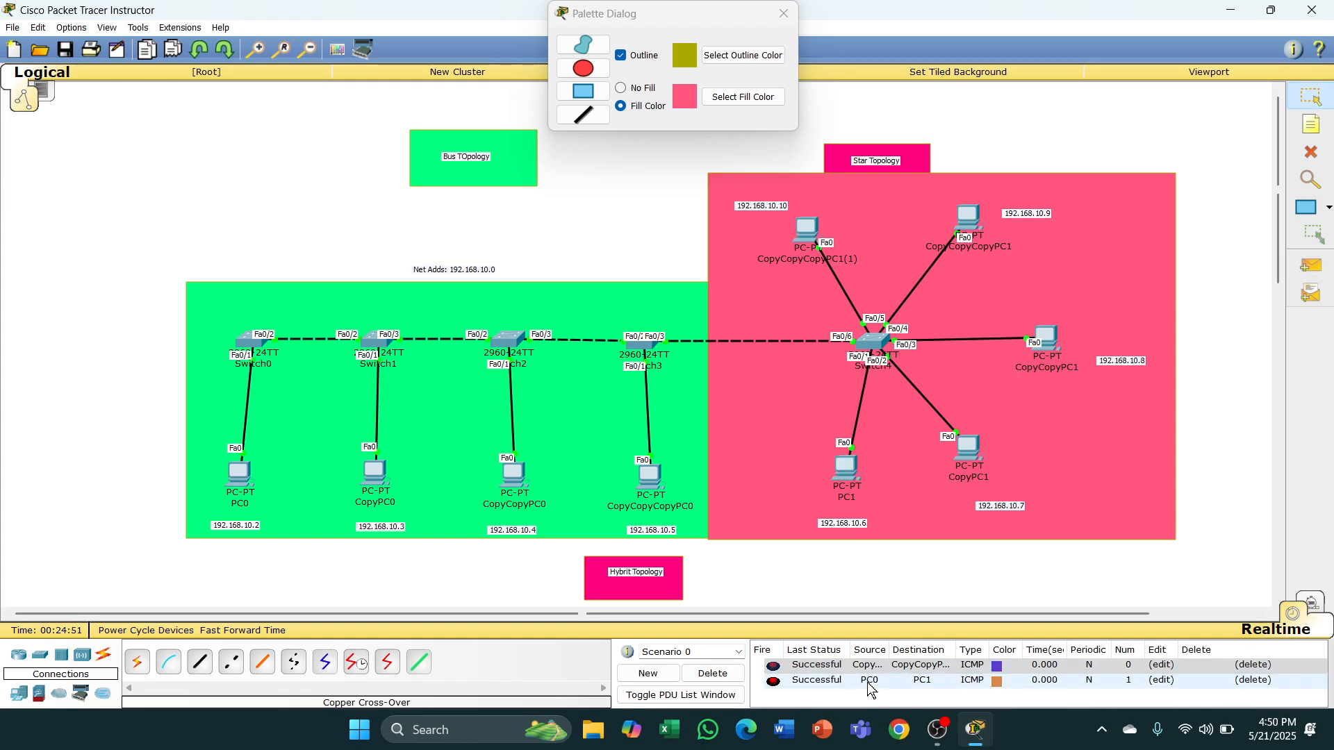
# - Delete the current scenario's PDUs and send a new simple PDU from CopyPC0 to CopyCopyCopyPC1 (192.168.10.9)
pyautogui.click(712, 674)
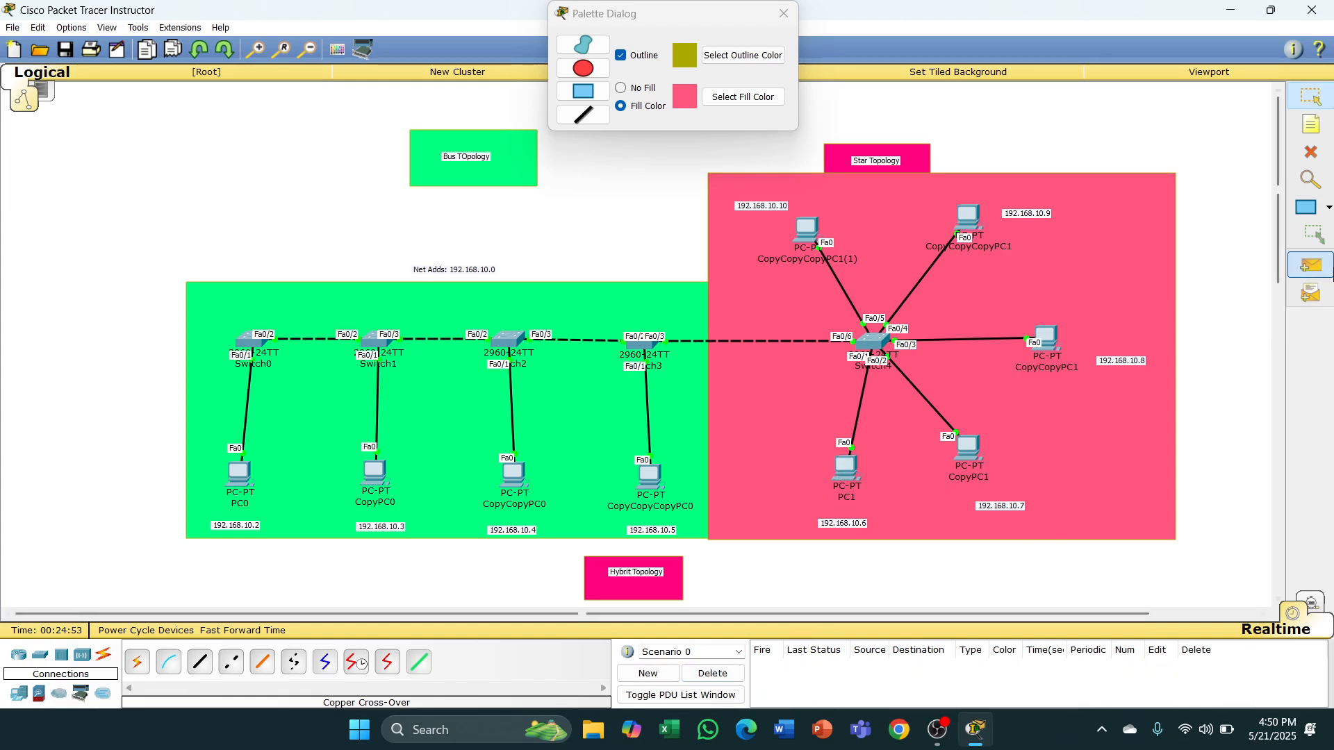
pyautogui.click(1312, 267)
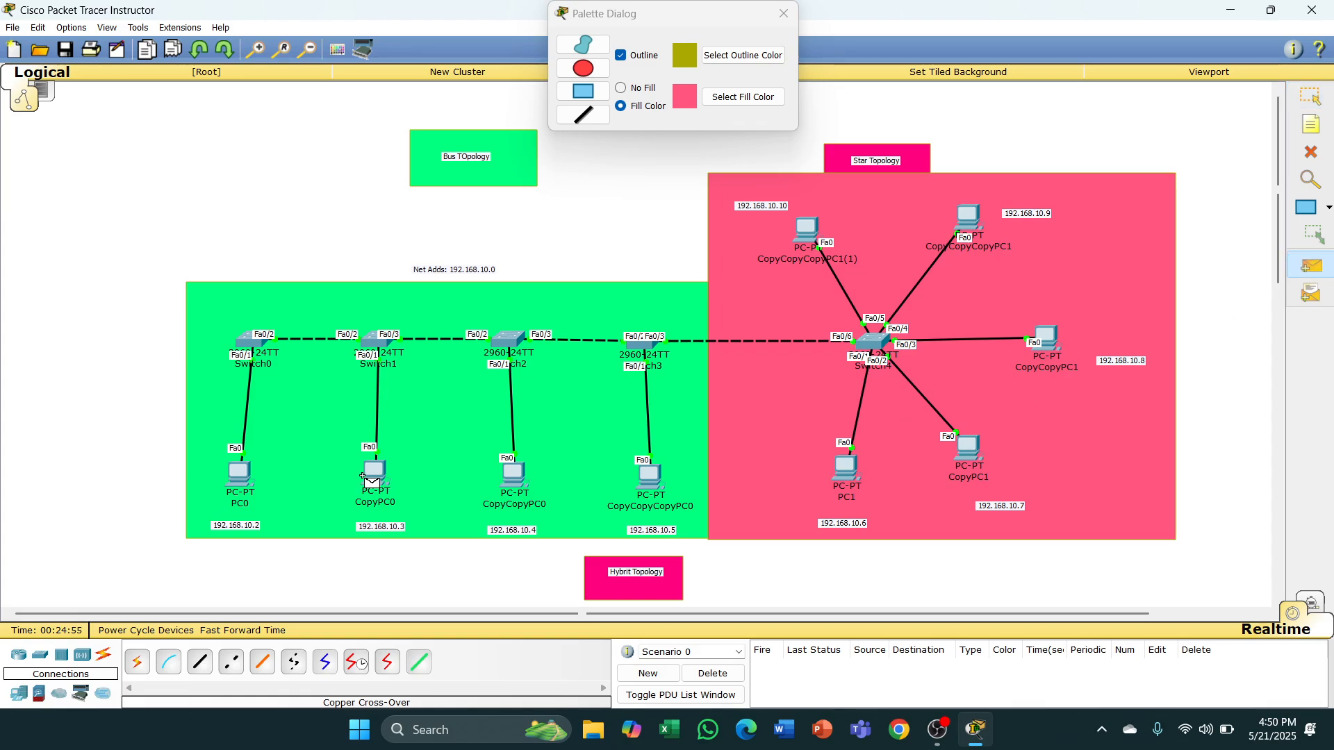
pyautogui.click(363, 474)
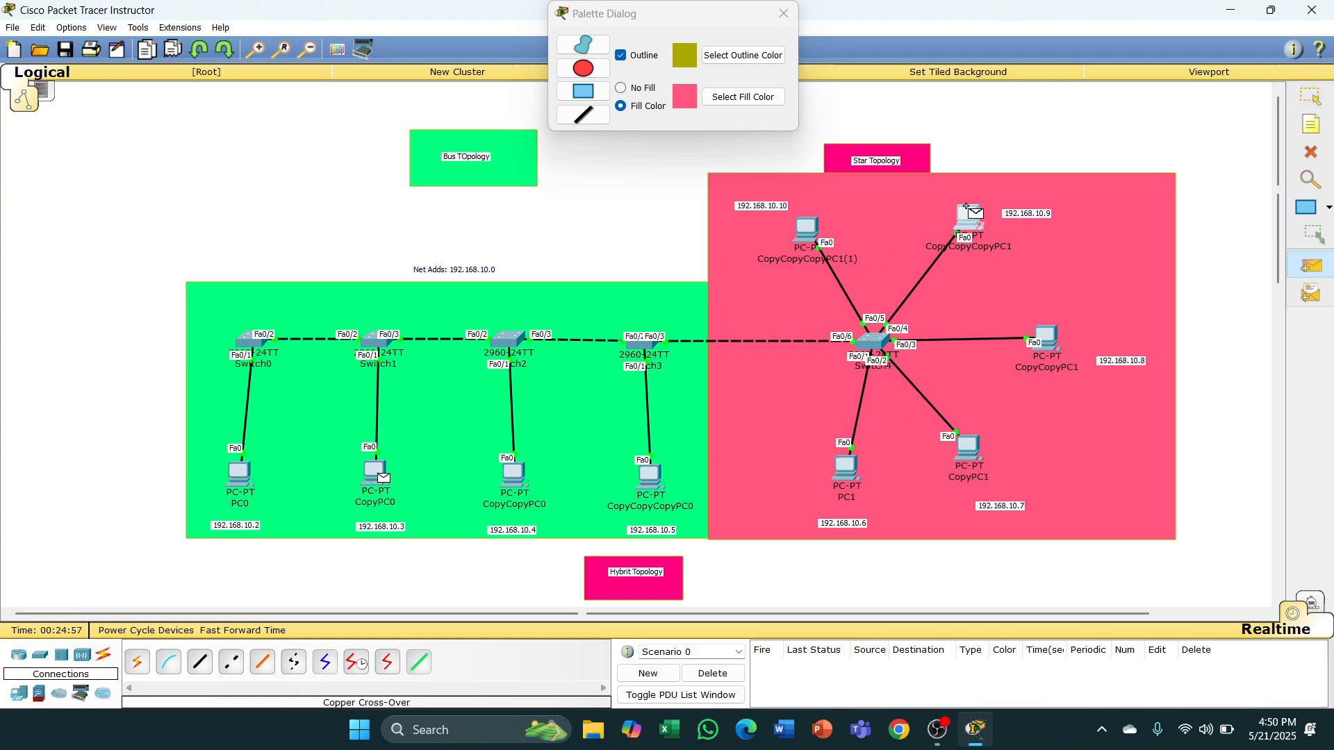
pyautogui.click(975, 227)
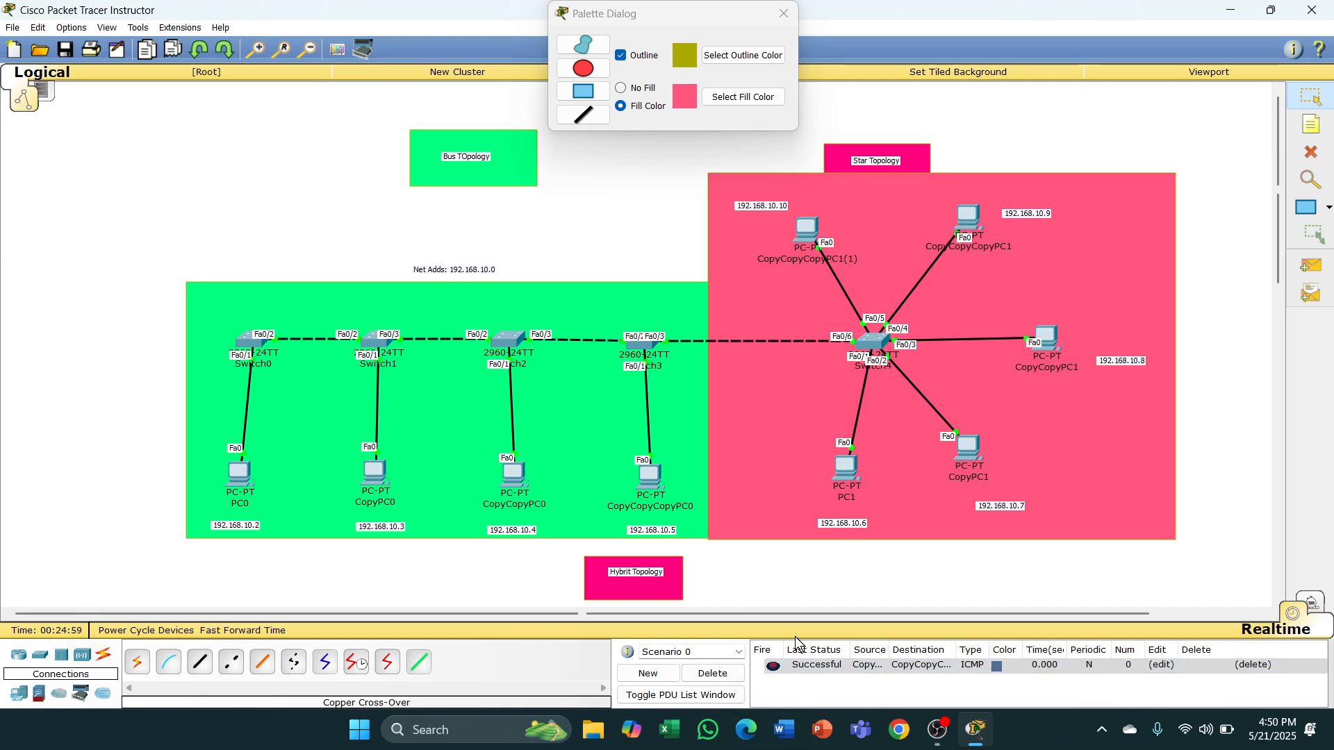